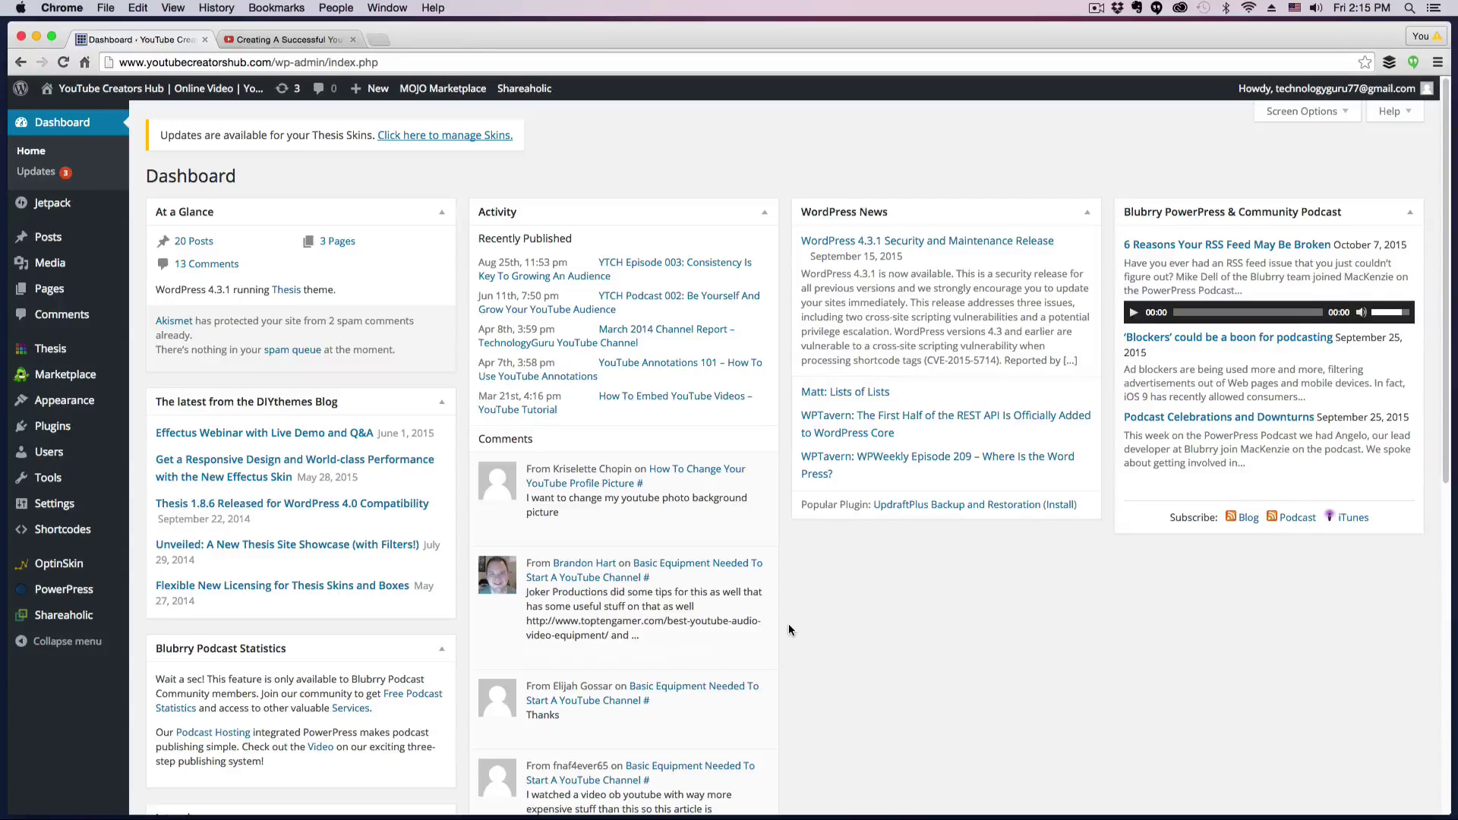
mouse_move(782, 615)
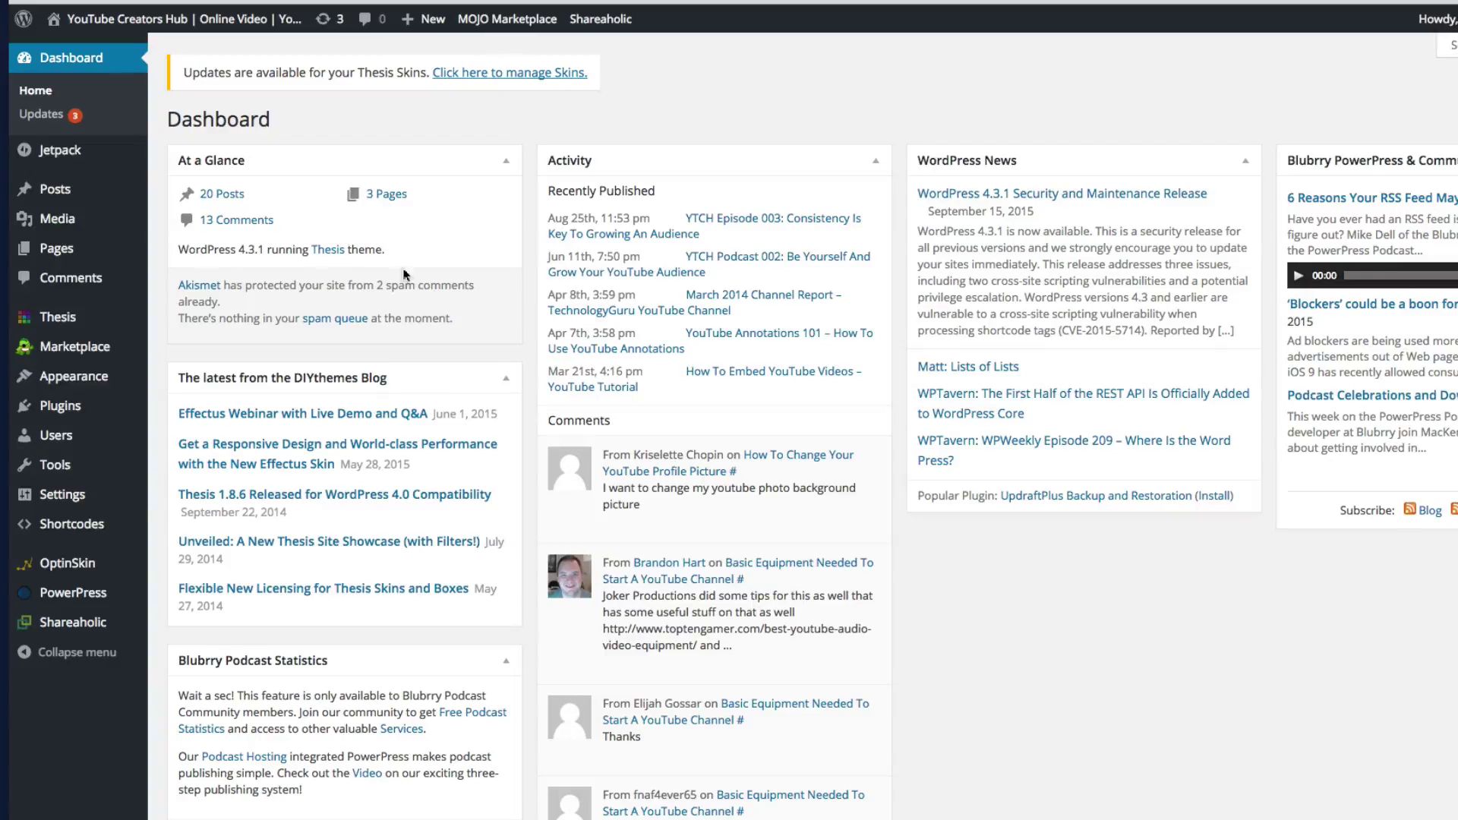
drag(326, 167, 832, 395)
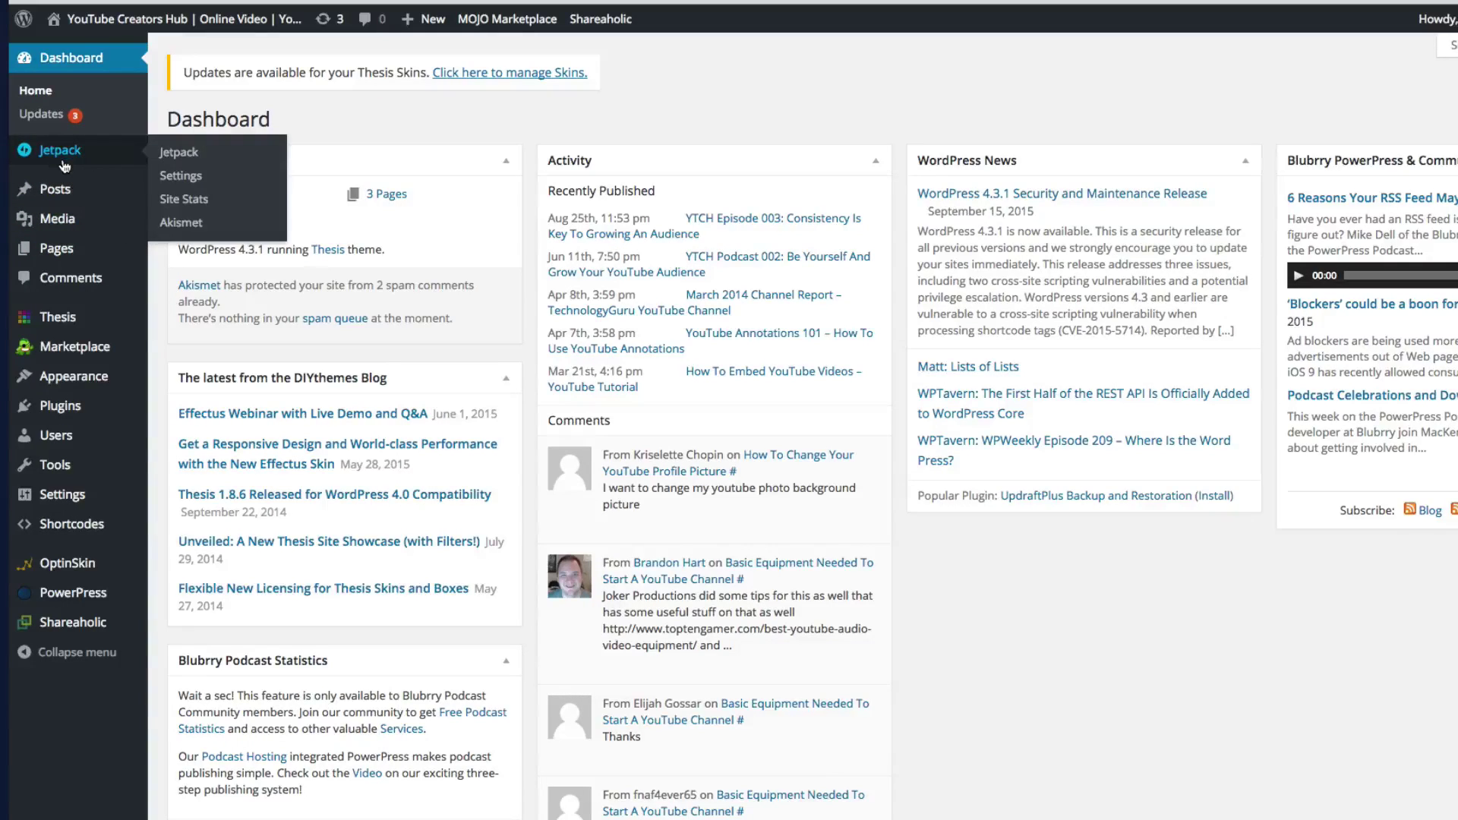
Open the editor for a new post and put the cursor in its title field and its content area
mouse_move(77, 194)
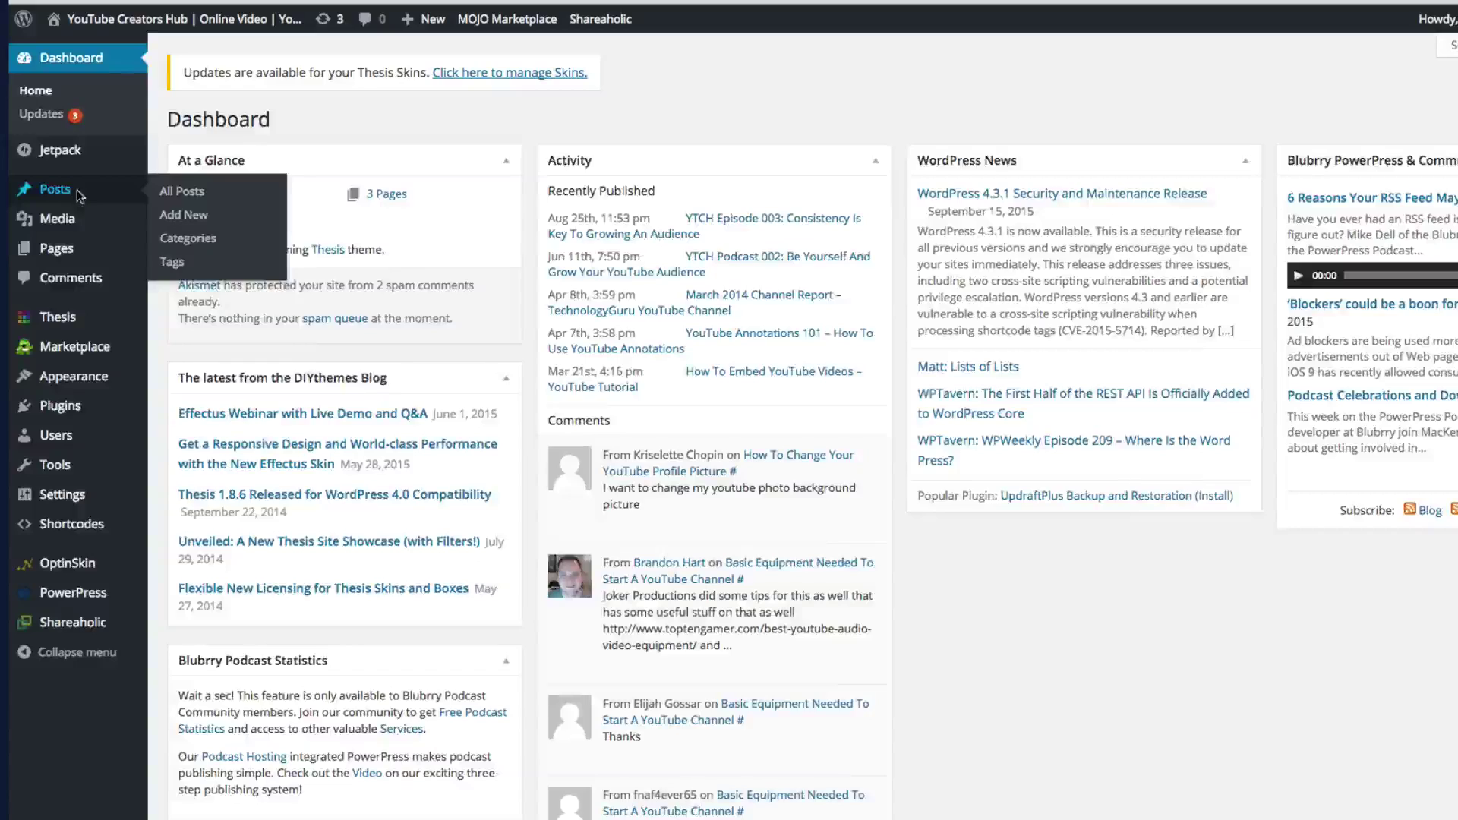
click(83, 194)
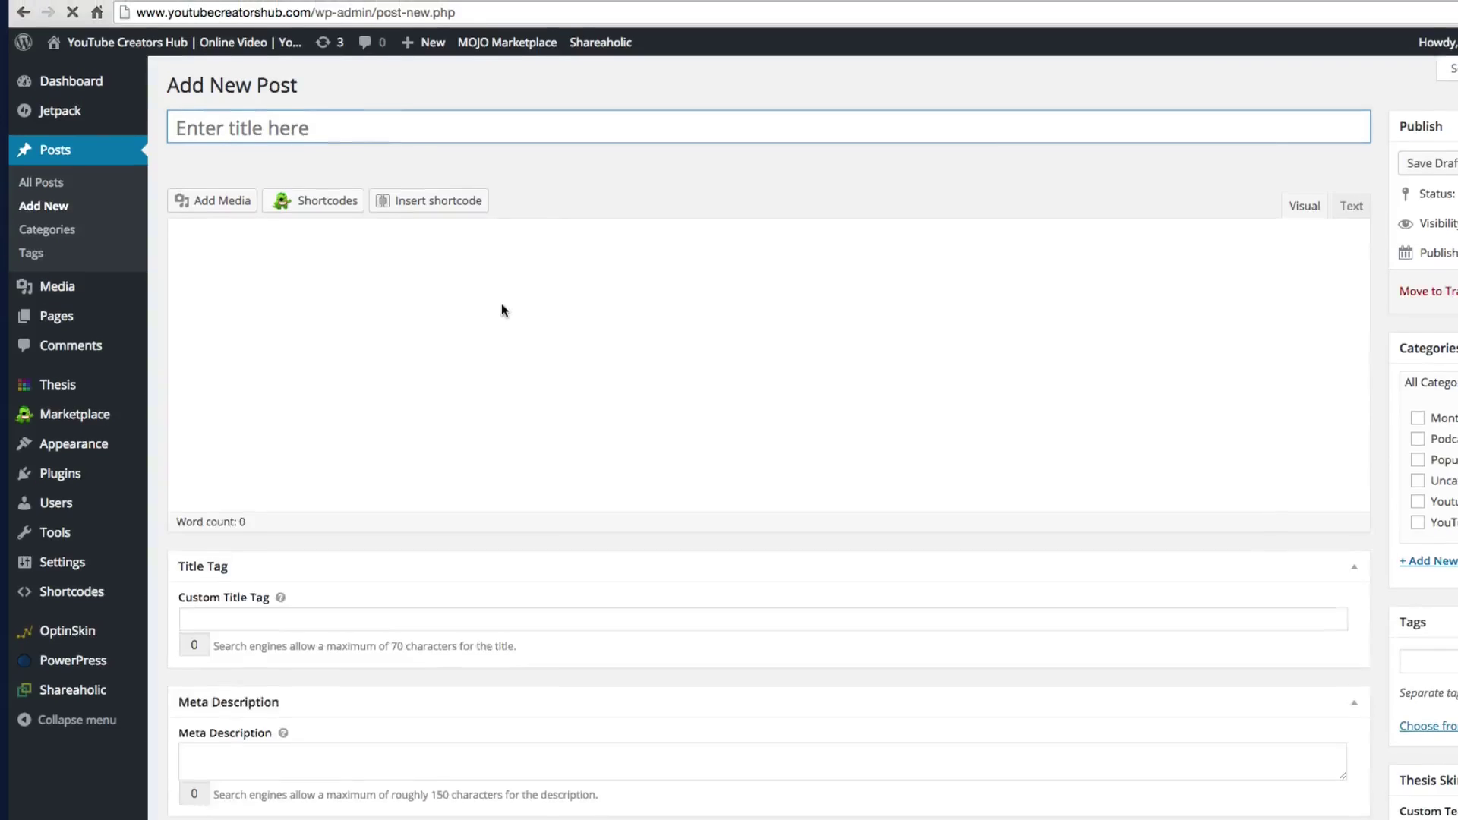
click(232, 131)
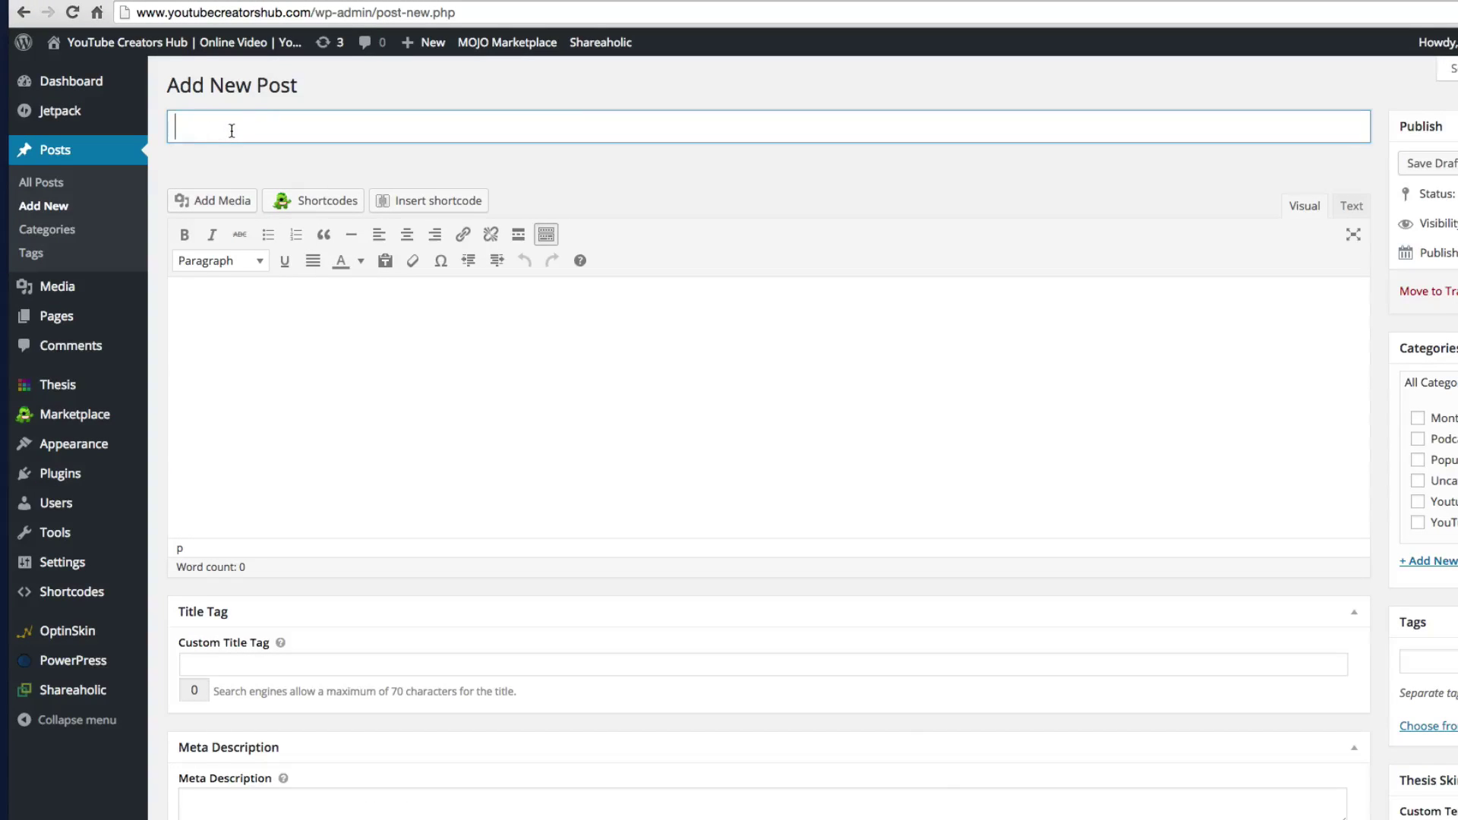
click(269, 307)
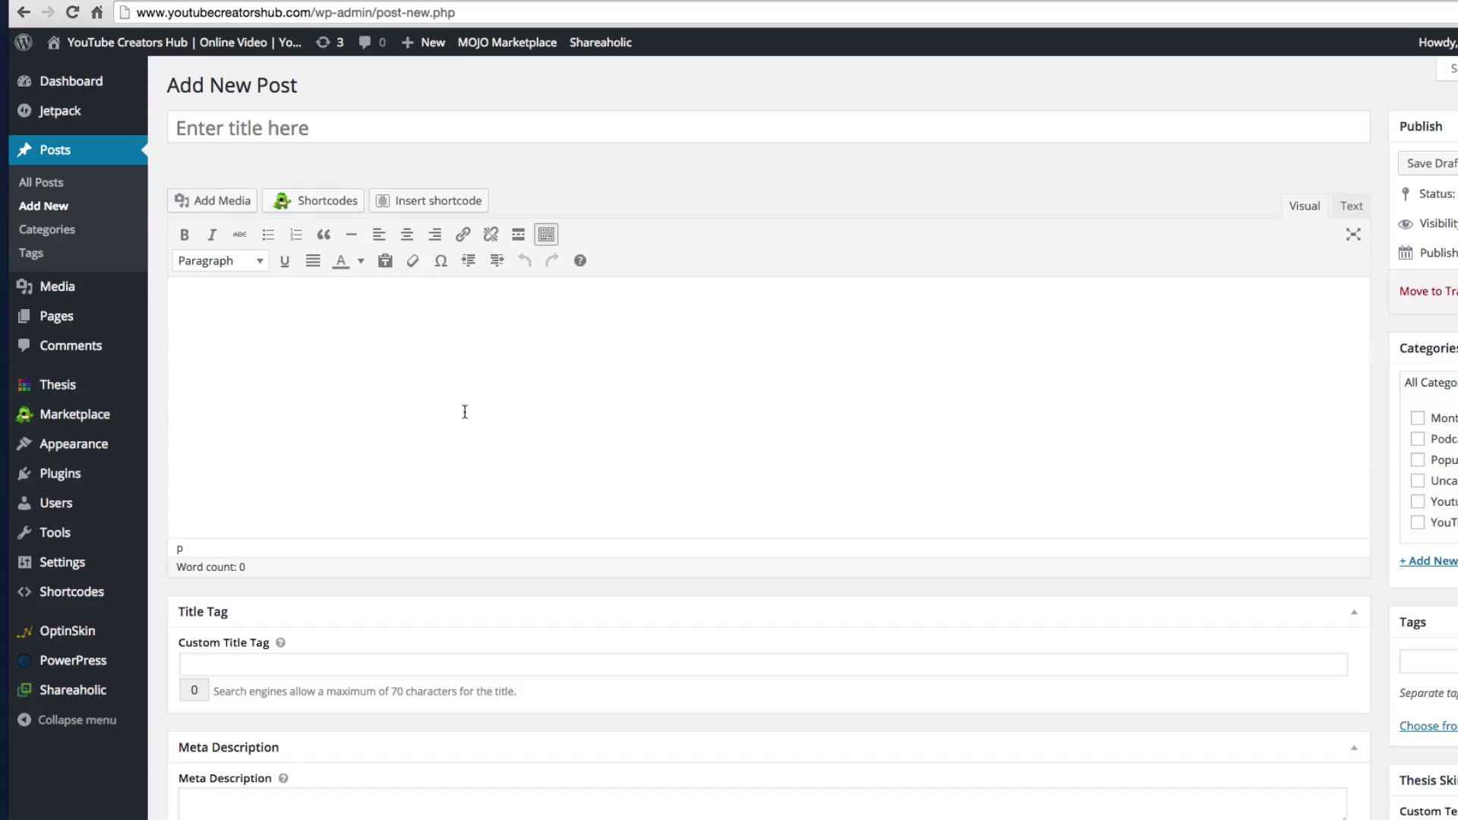
Examine the new post's content area and its title tag, meta description, meta keywords and meta robots fields
scroll(562, 476, down, 3)
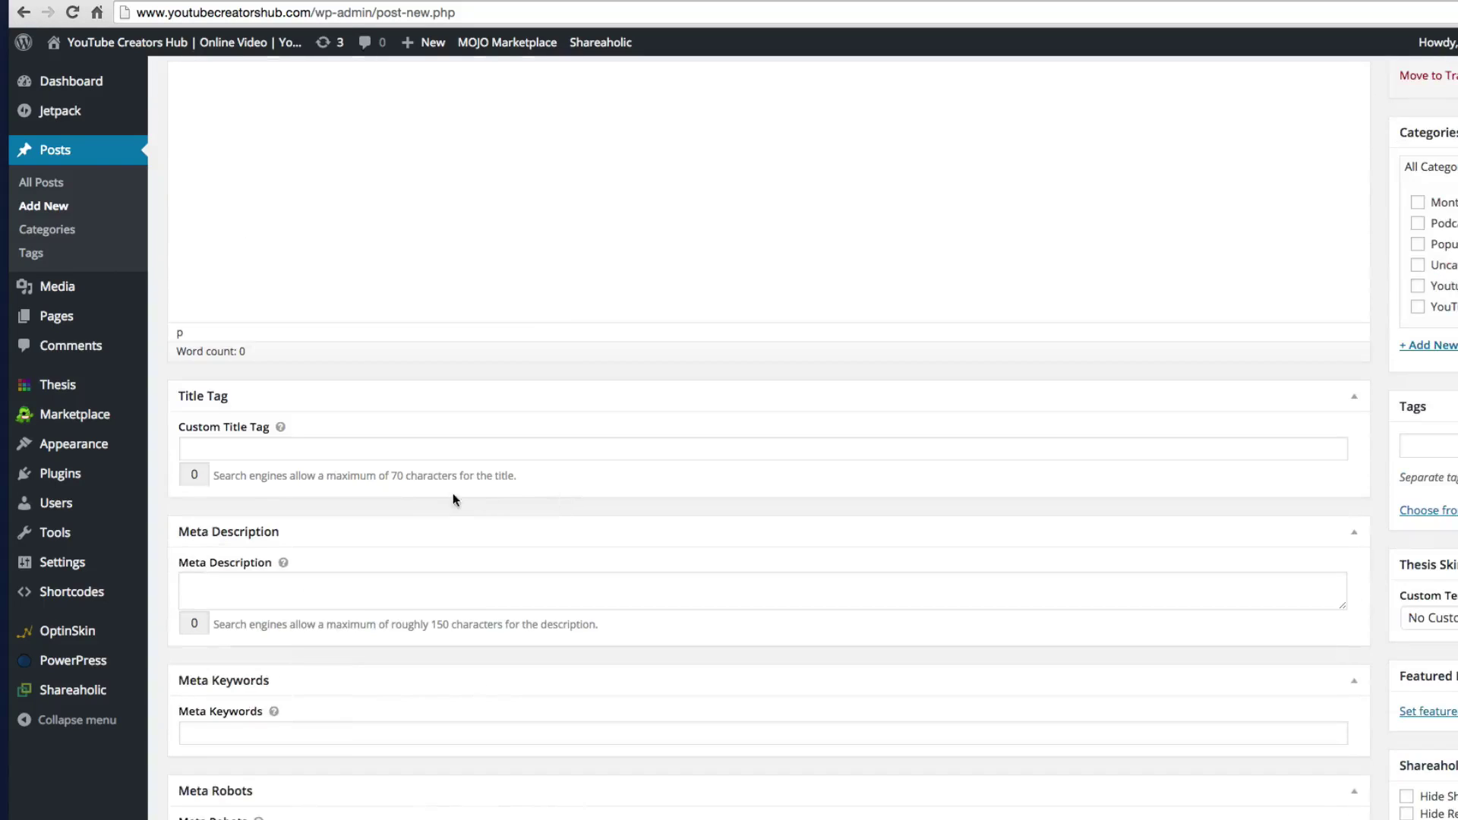
click(335, 450)
scroll(364, 486, down, 1)
click(393, 562)
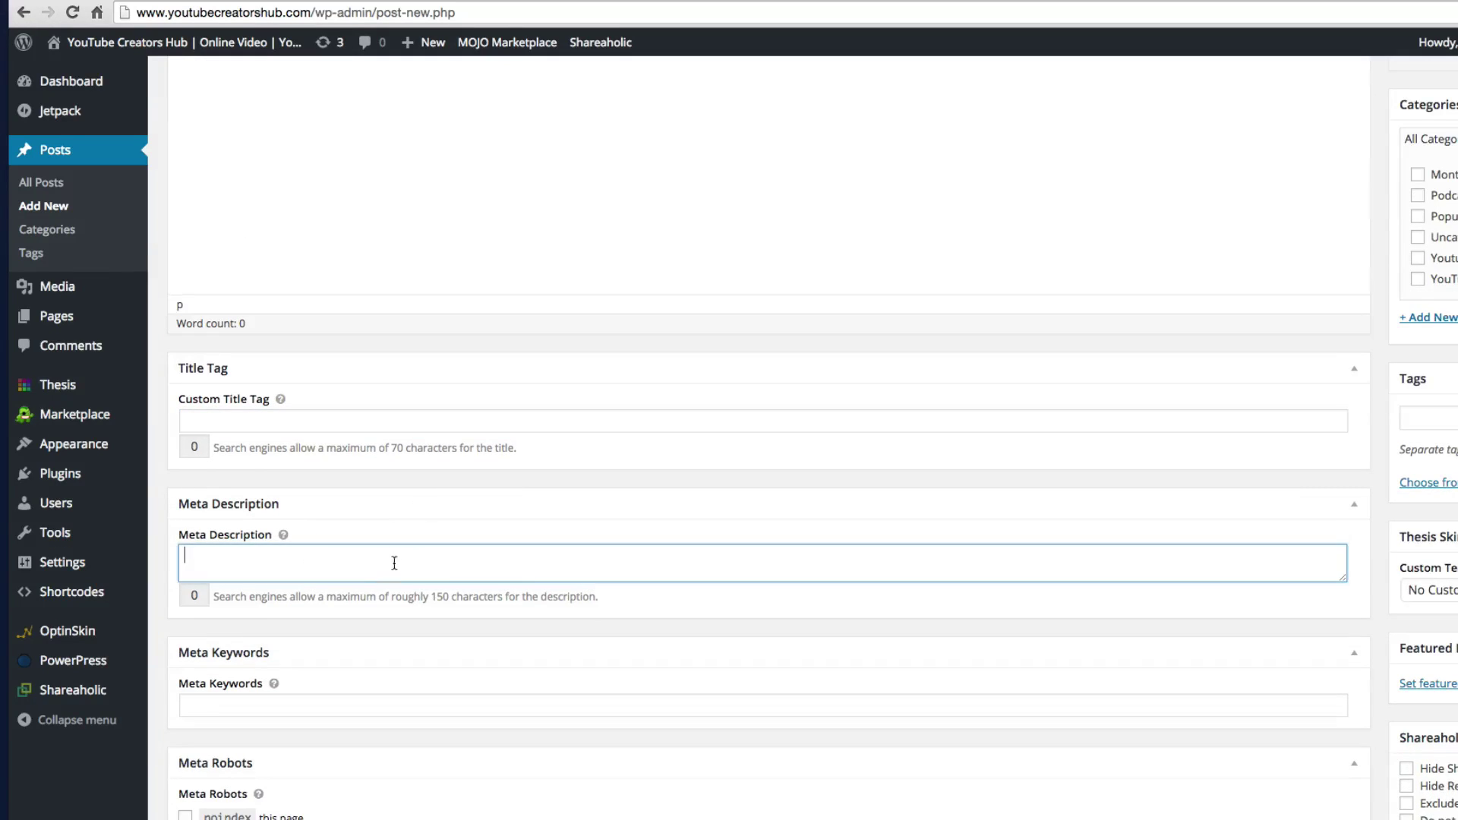
scroll(536, 559, up, 4)
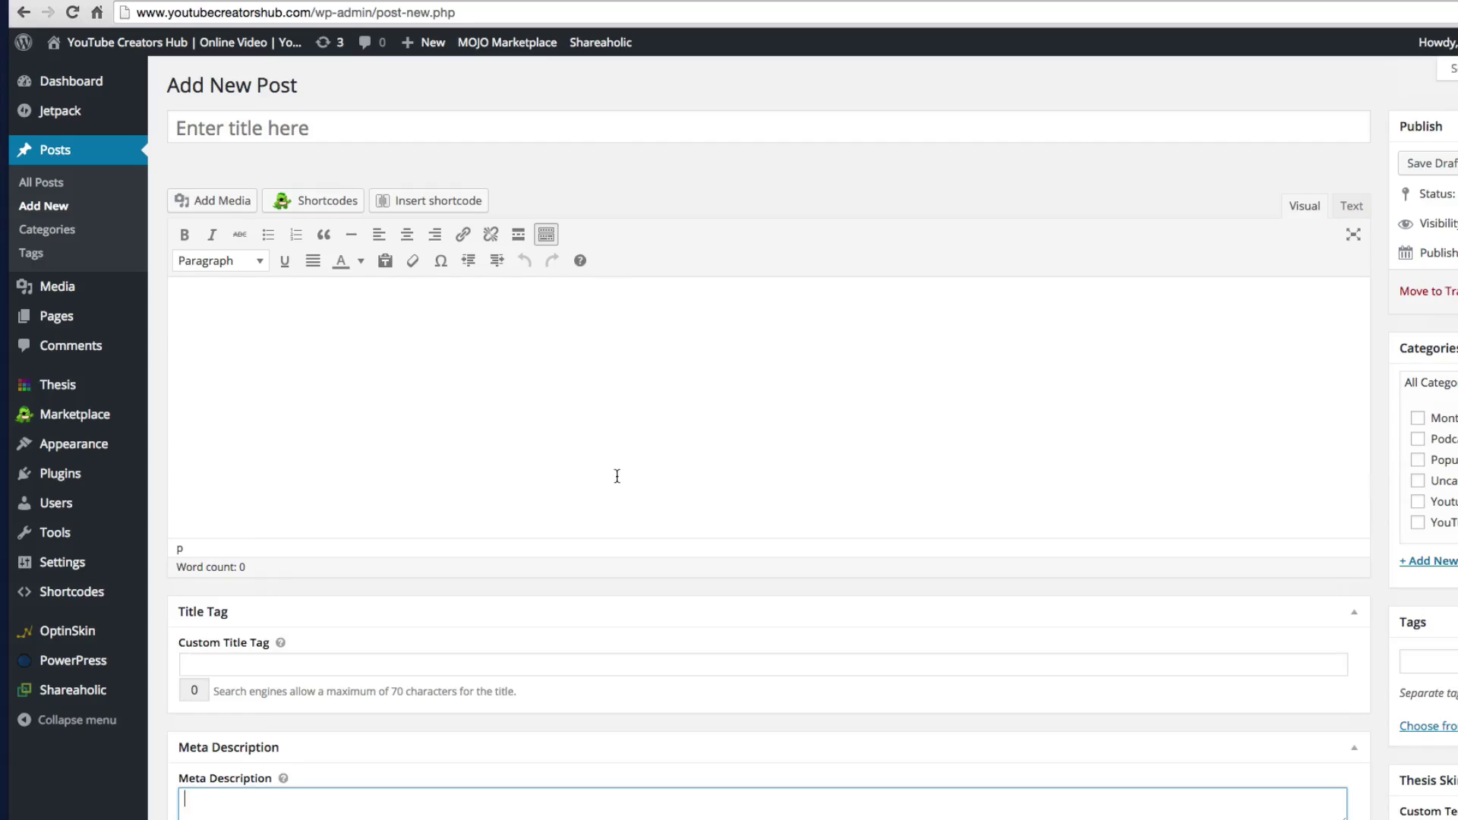
scroll(617, 478, down, 2)
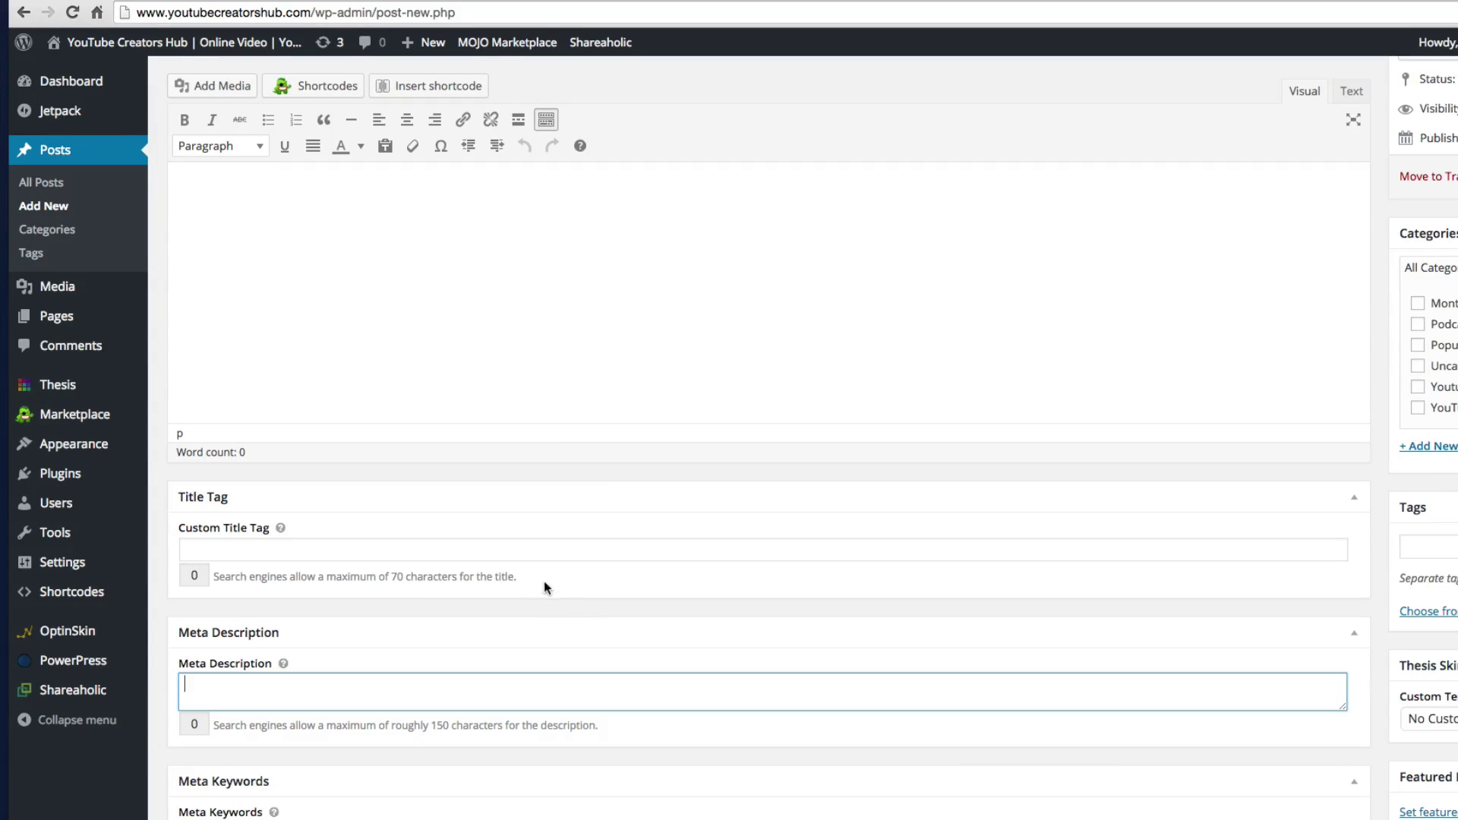
scroll(549, 600, up, 1)
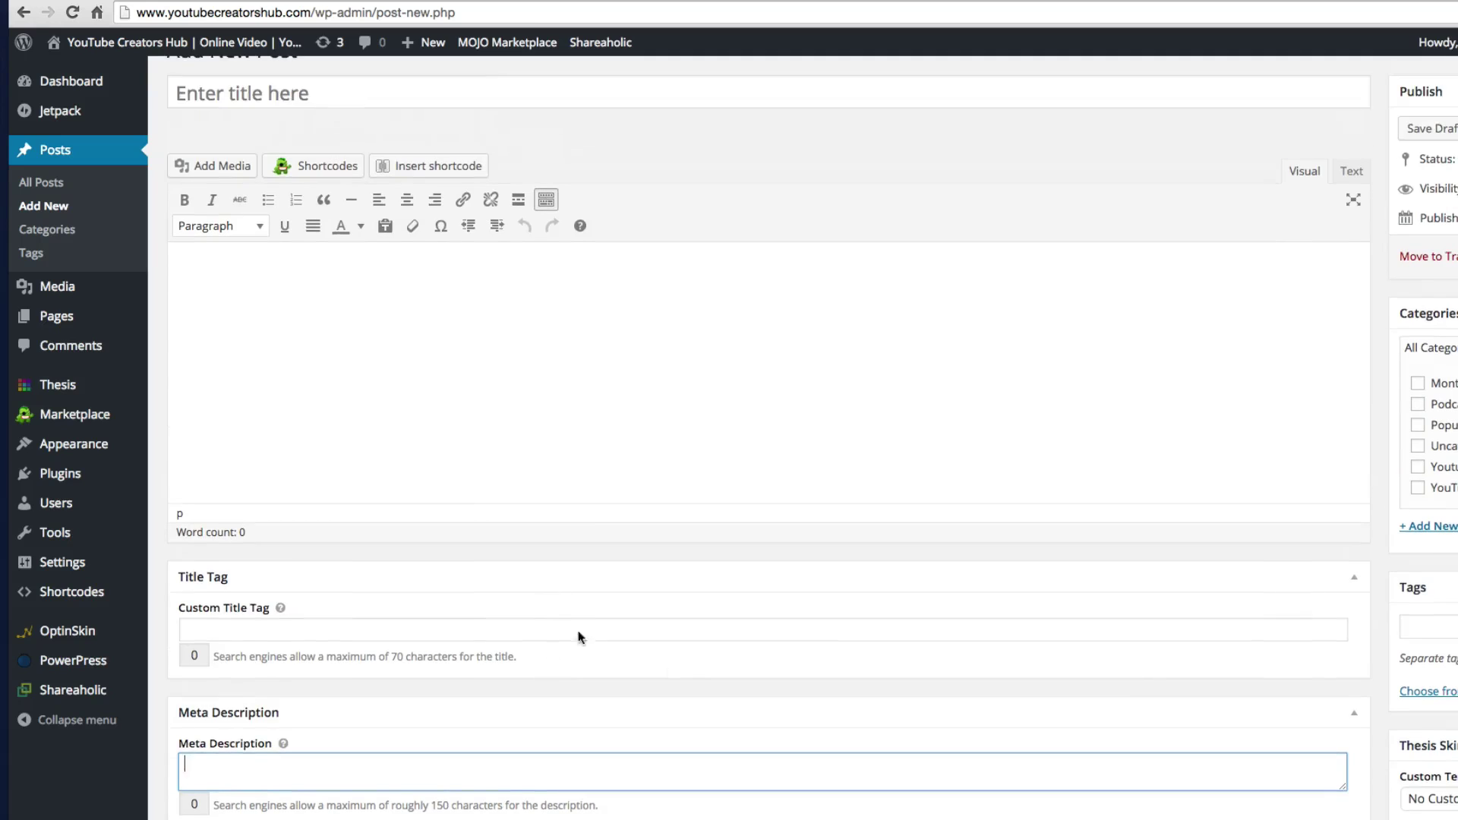
scroll(648, 593, up, 1)
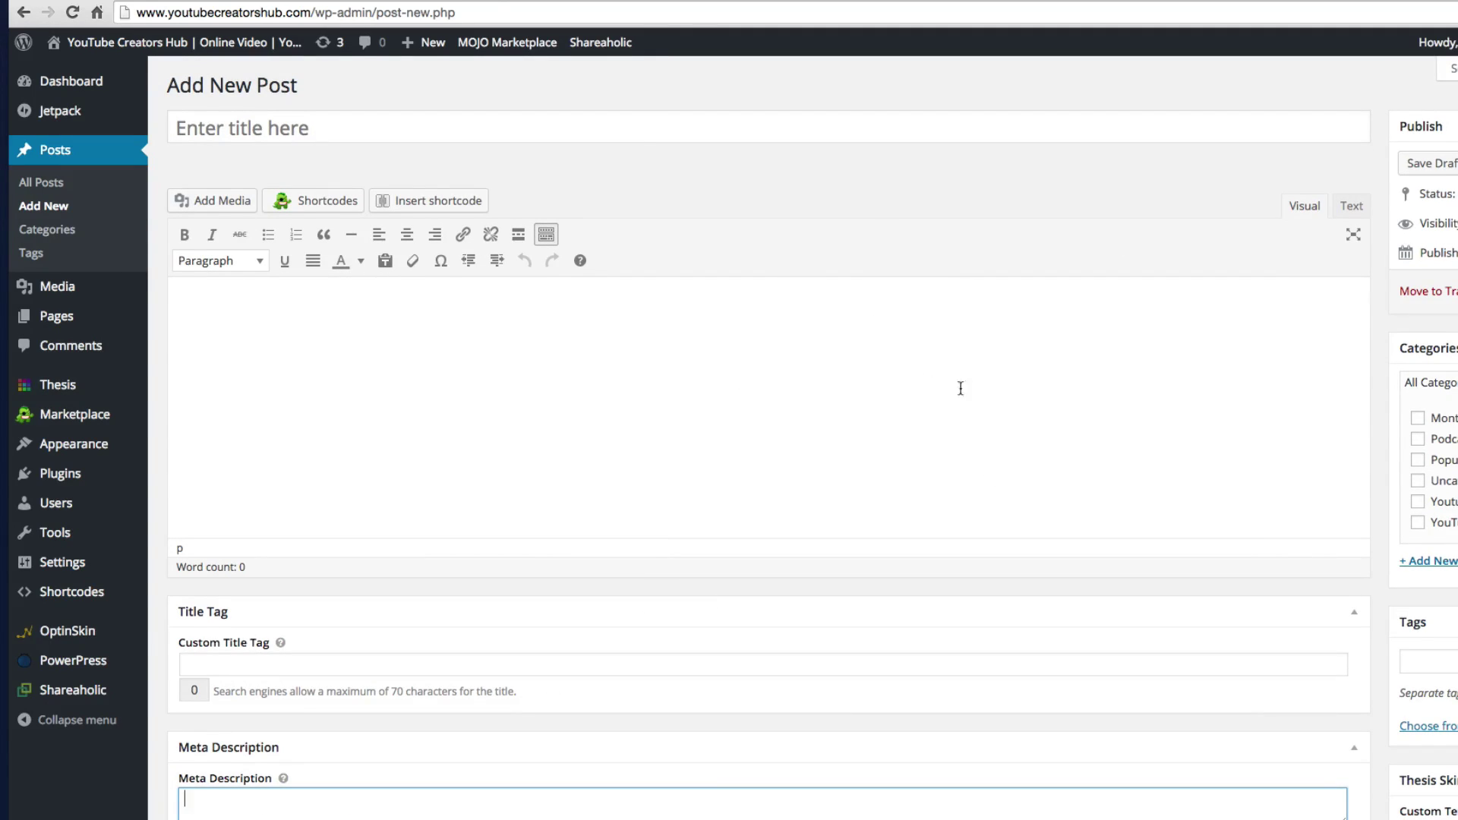
scroll(1000, 452, down, 2)
scroll(1230, 463, down, 2)
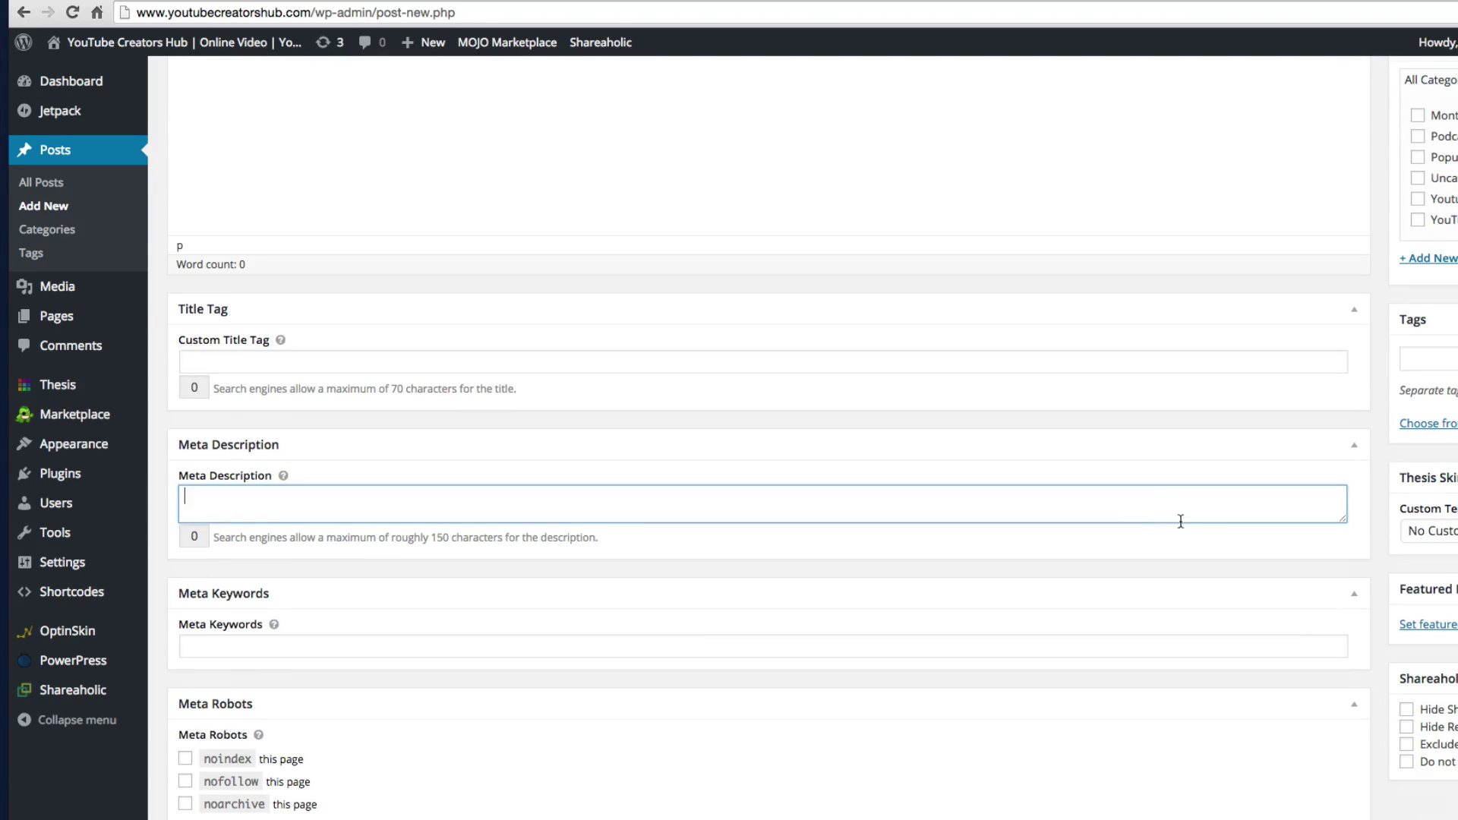
scroll(996, 401, up, 5)
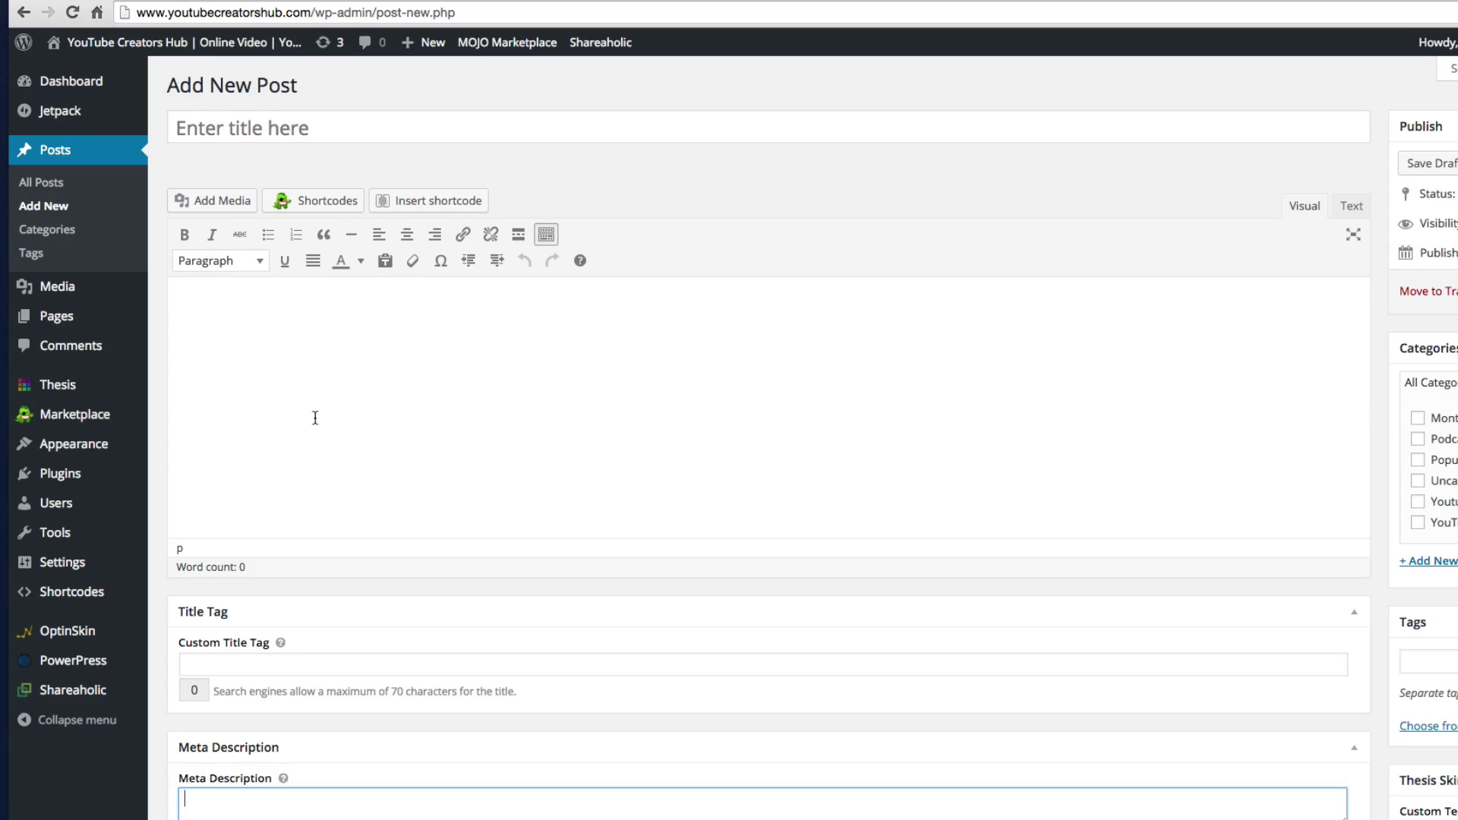
Open the list of all posts and look through the existing entries
click(47, 187)
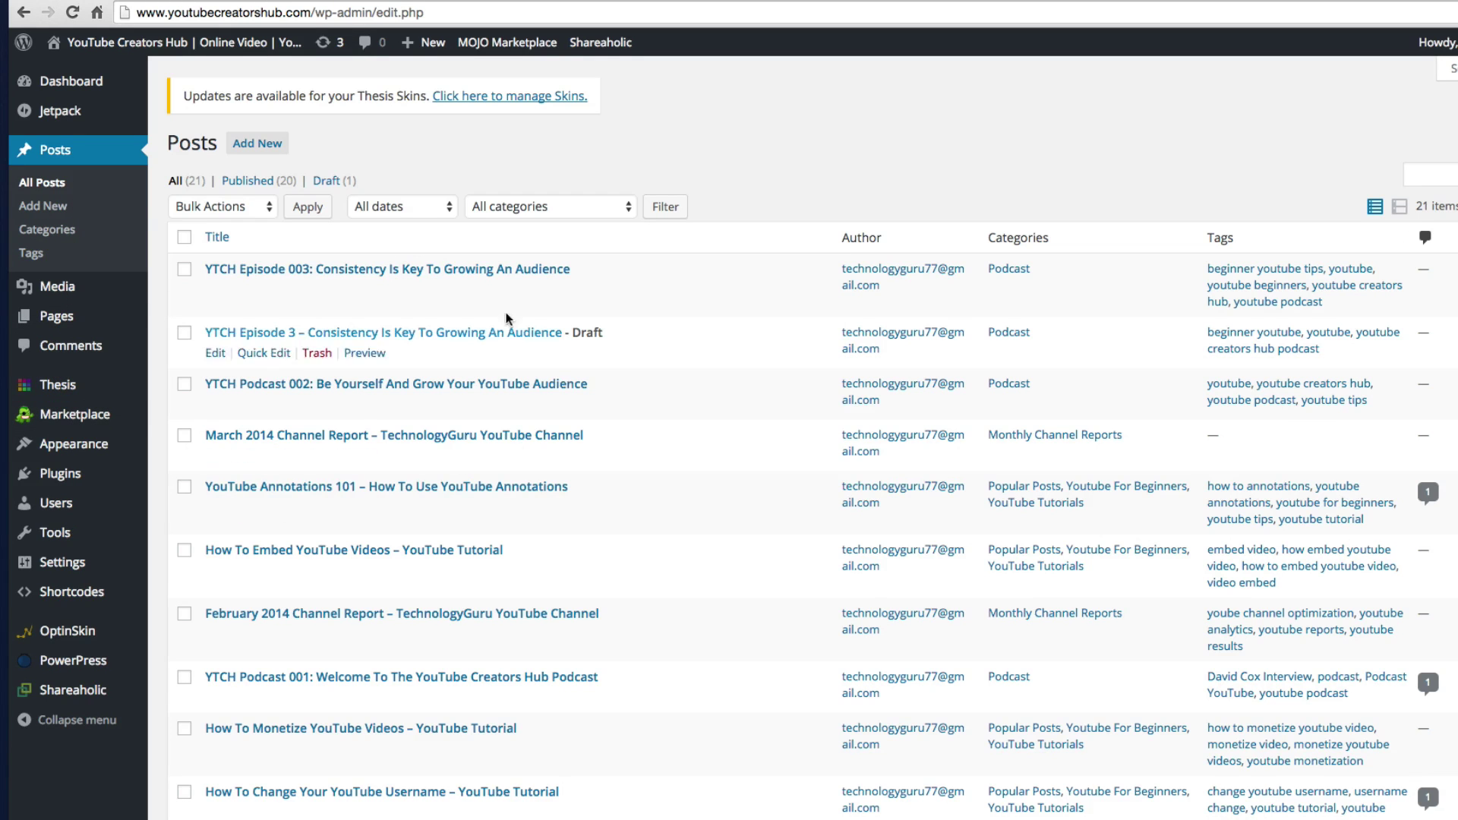
scroll(645, 548, down, 7)
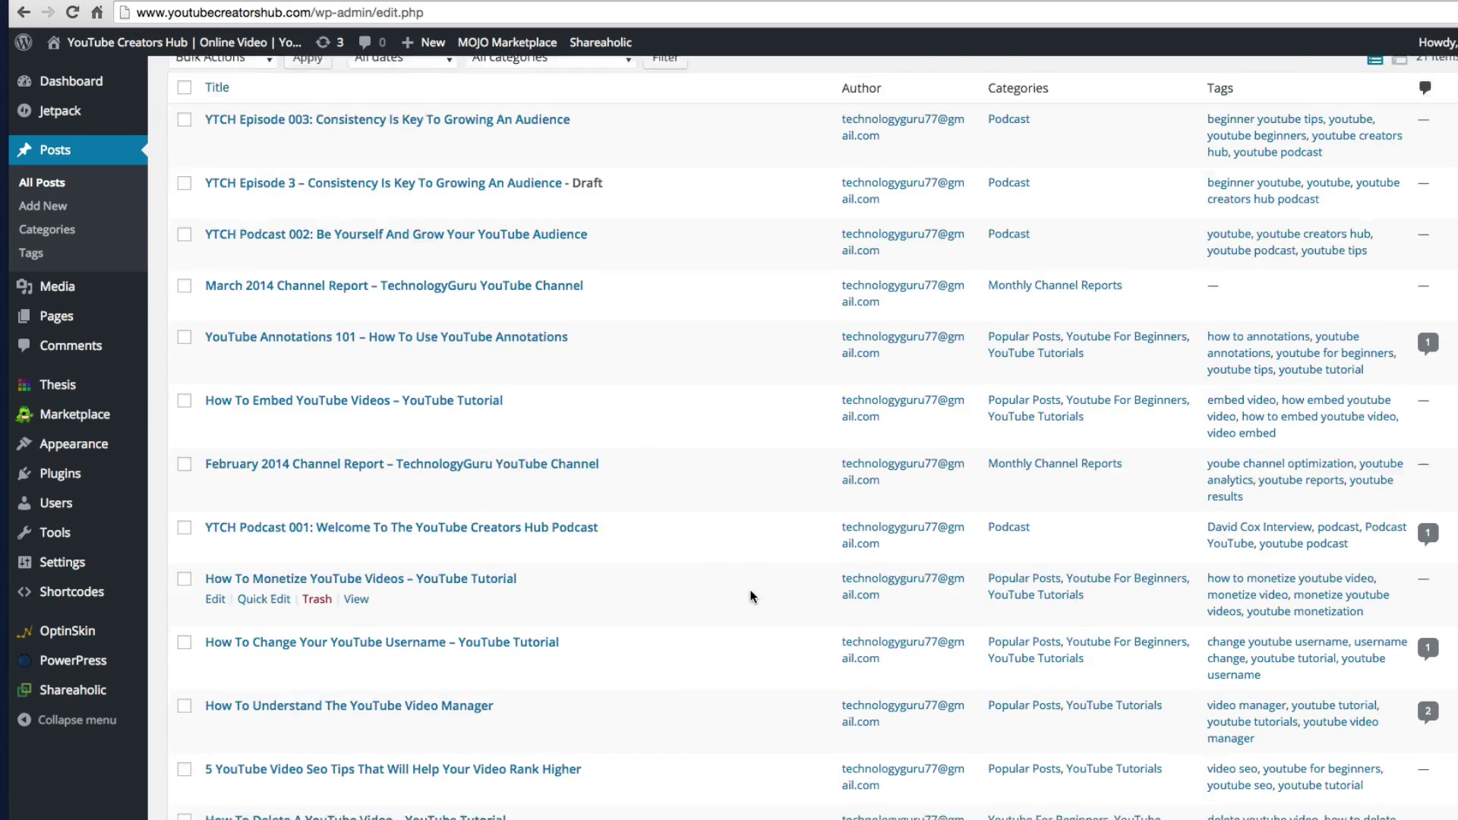
scroll(738, 589, up, 7)
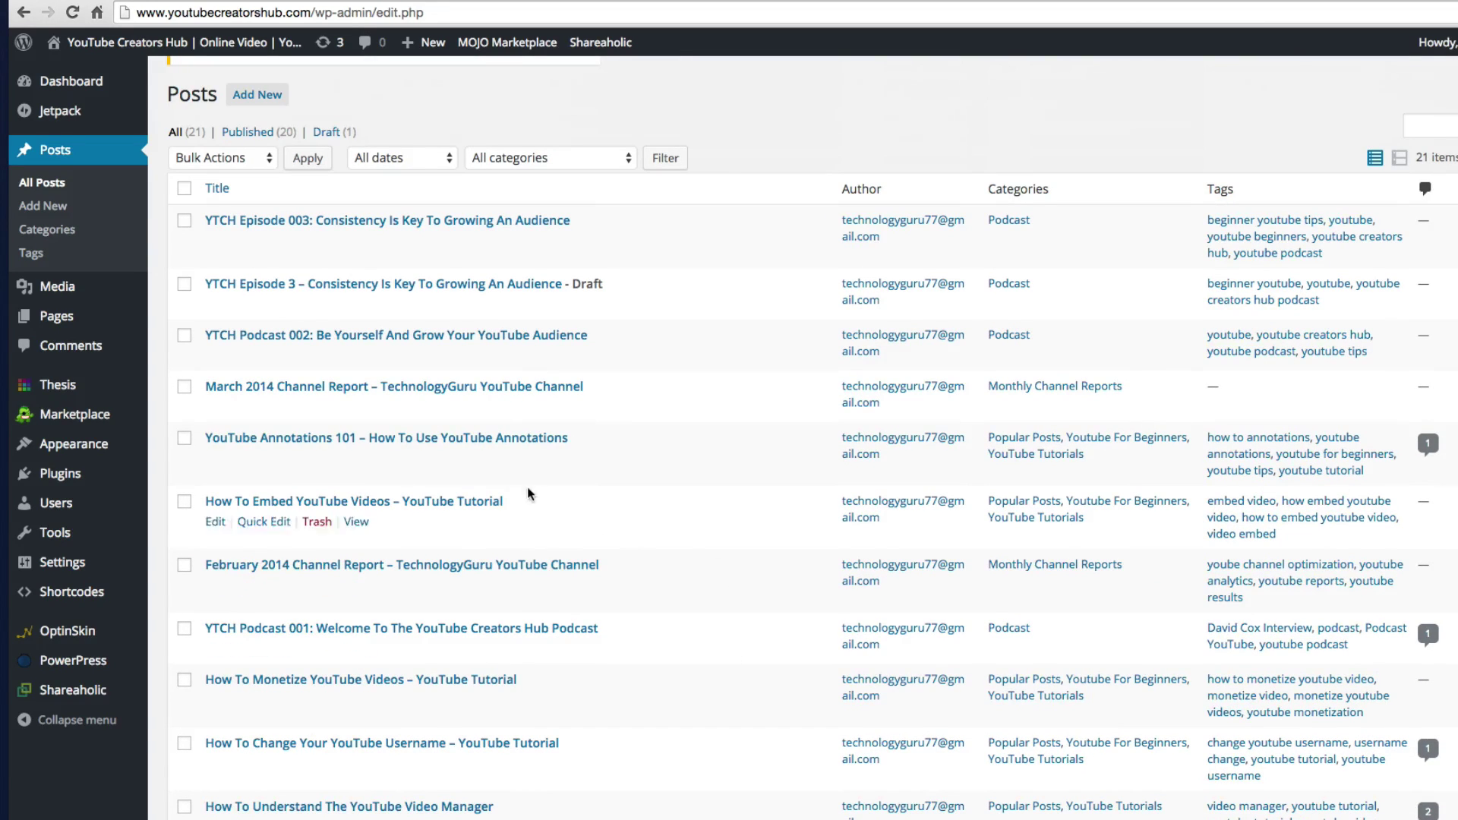
Open the post "YouTube Annotations 101 – How To Use YouTube Annotations" for editing and read through its text and images
click(499, 447)
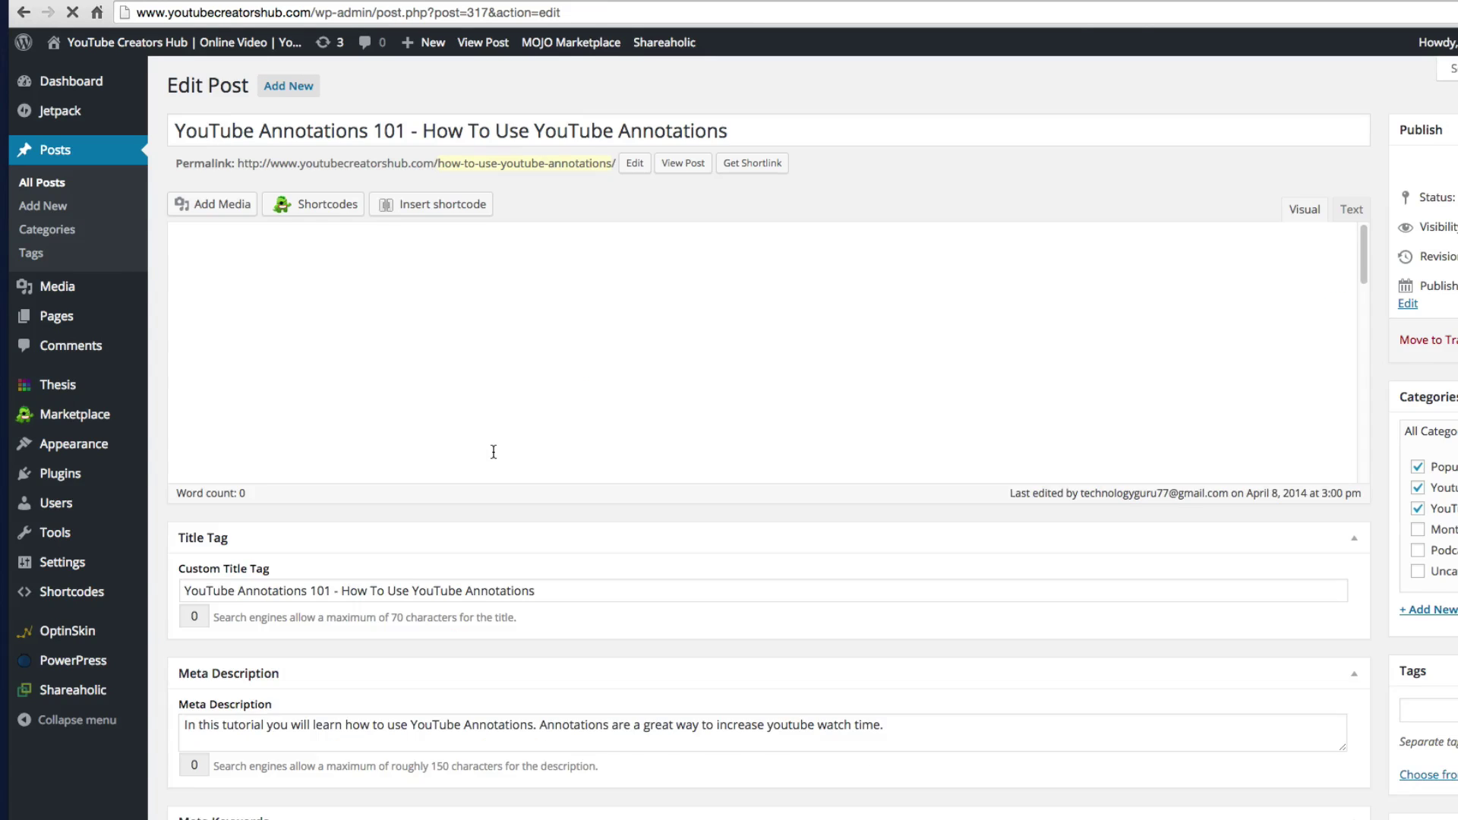
scroll(731, 569, down, 5)
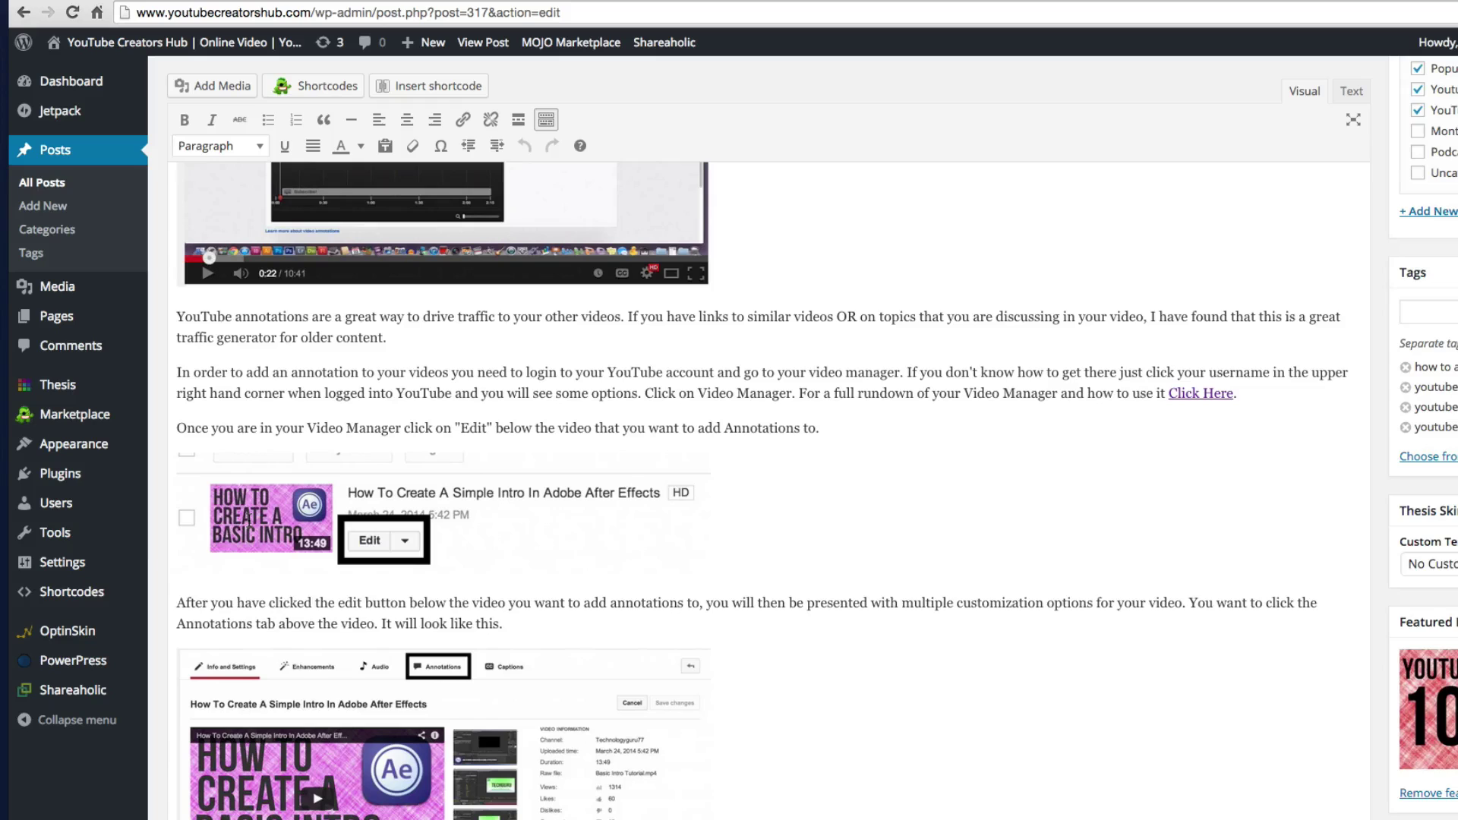
scroll(537, 565, down, 2)
scroll(532, 364, up, 8)
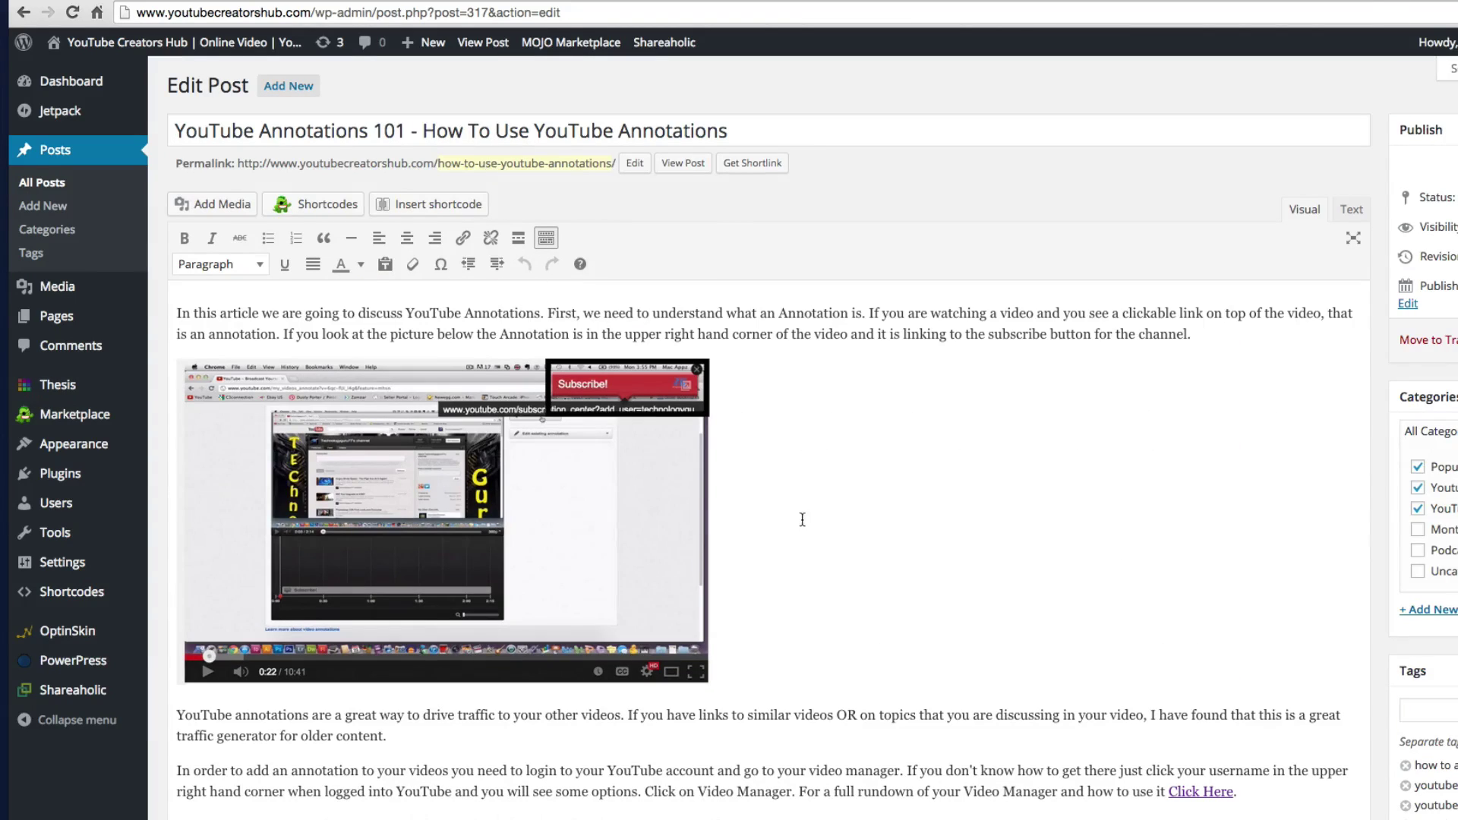
scroll(805, 524, down, 8)
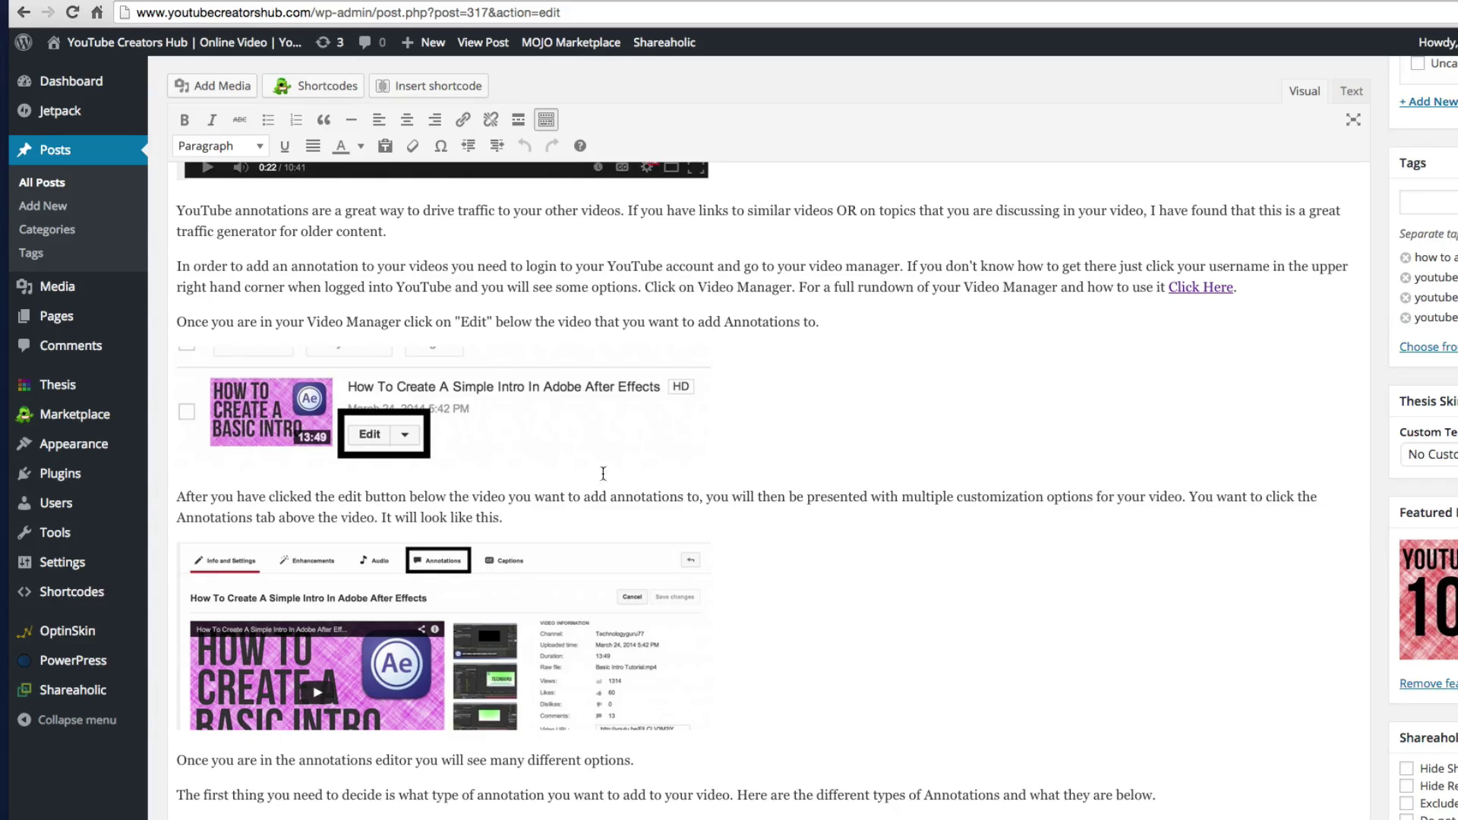
Return to the posts list, select YTCH Episode 003, YTCH Episode 3 and YTCH Podcast 002, and view the available bulk actions
click(23, 12)
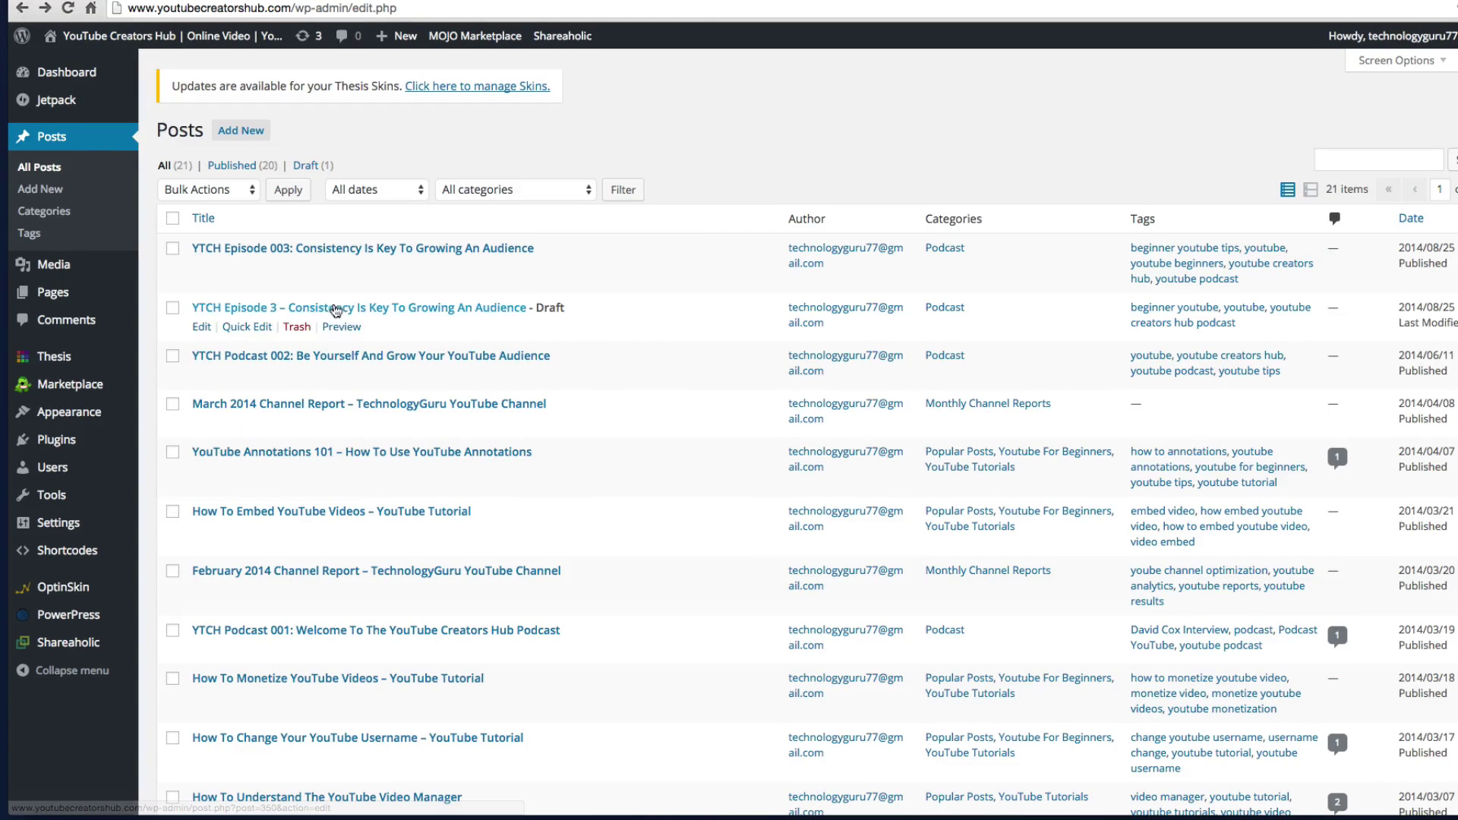
click(172, 249)
click(172, 355)
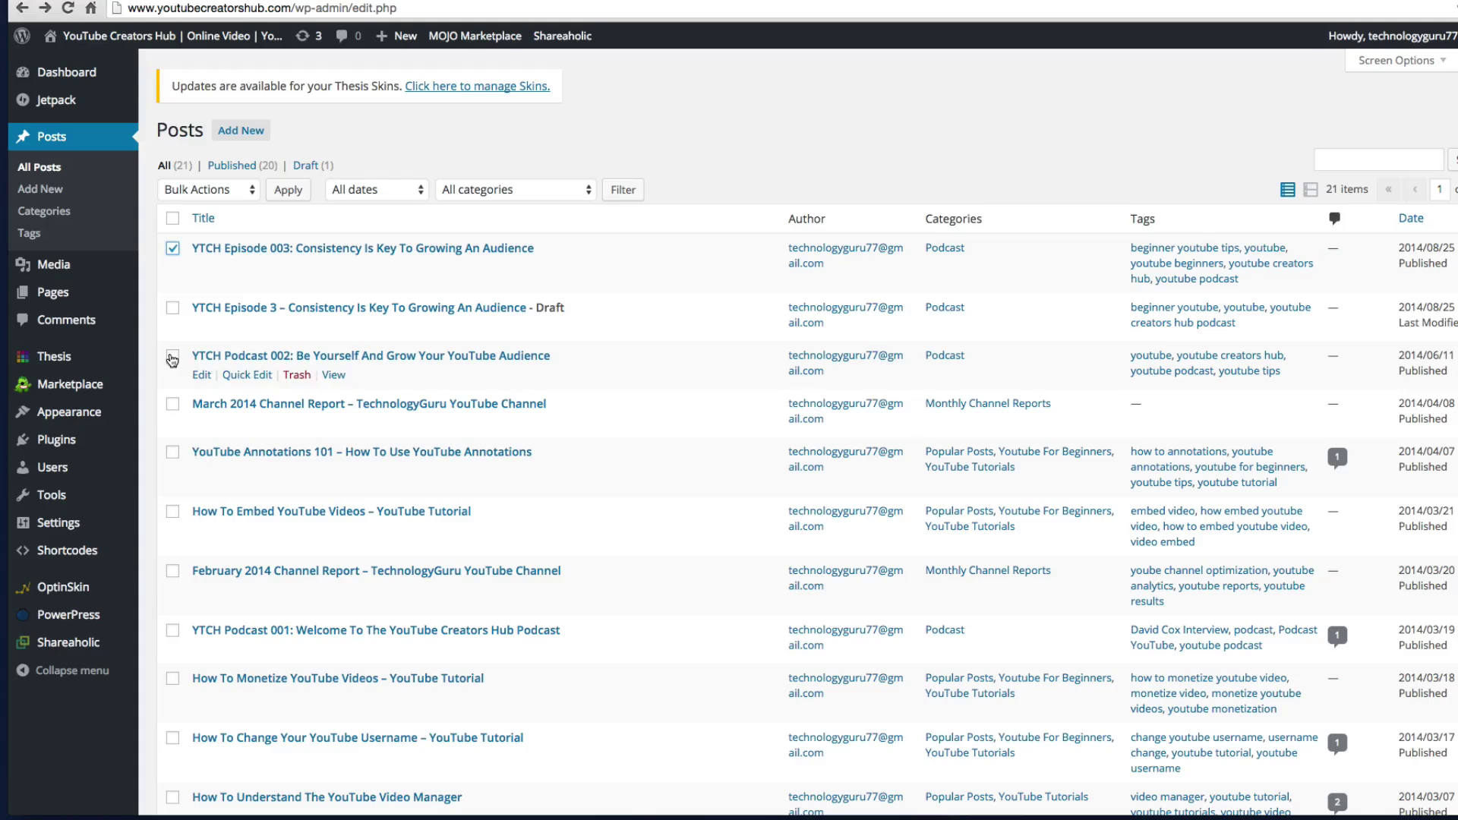
click(173, 308)
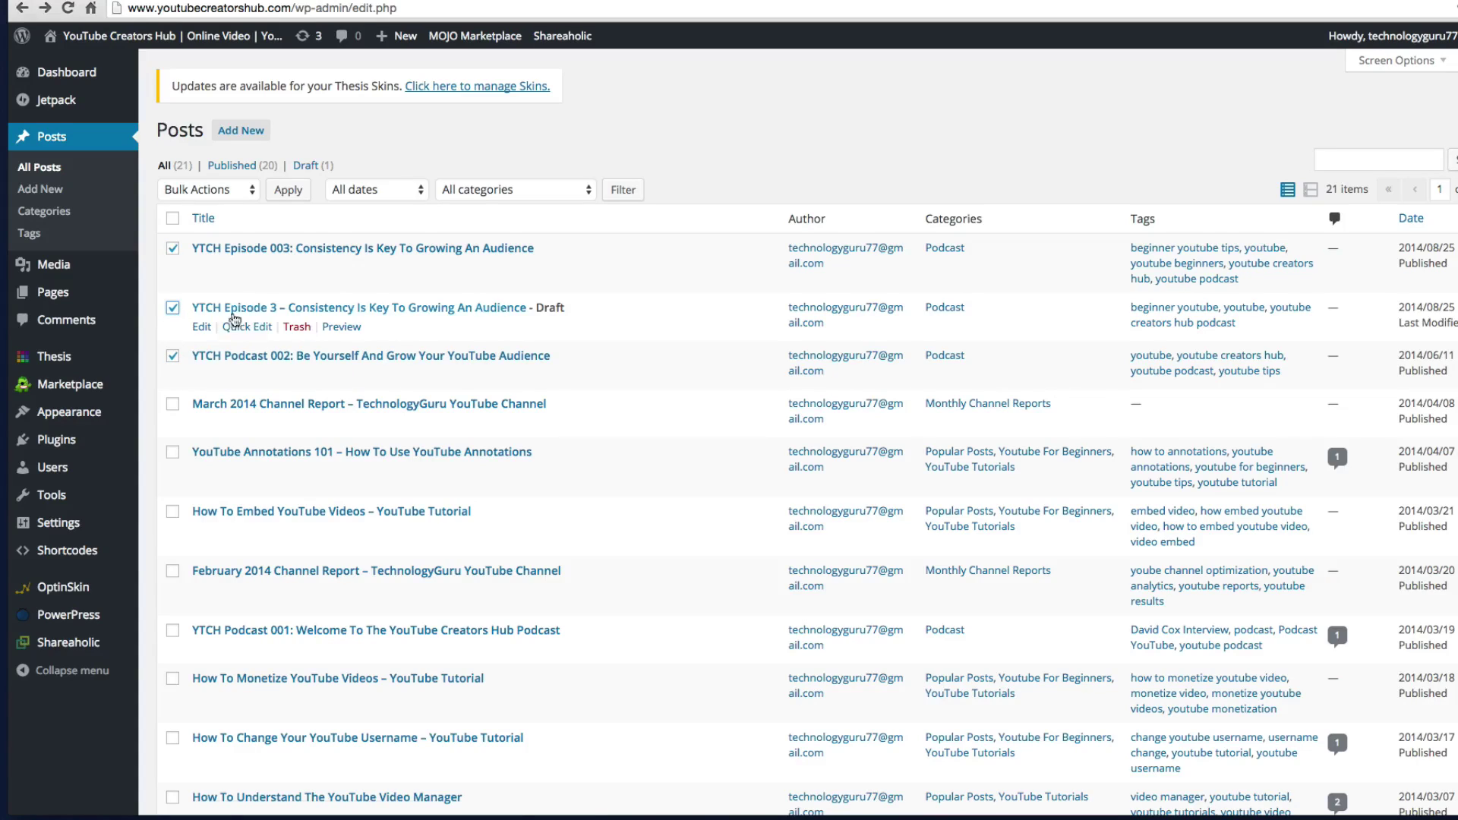
click(222, 191)
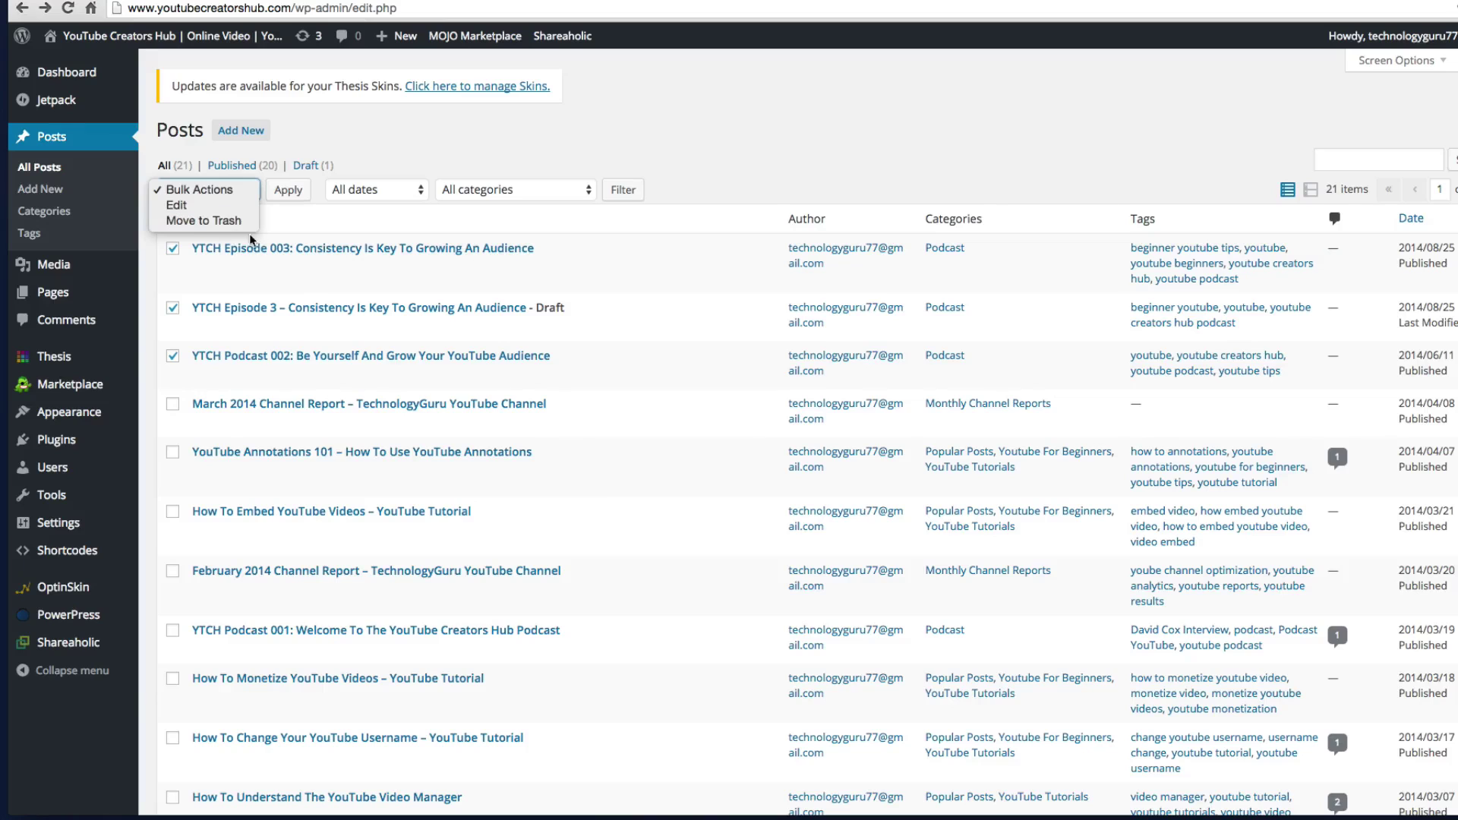
click(704, 159)
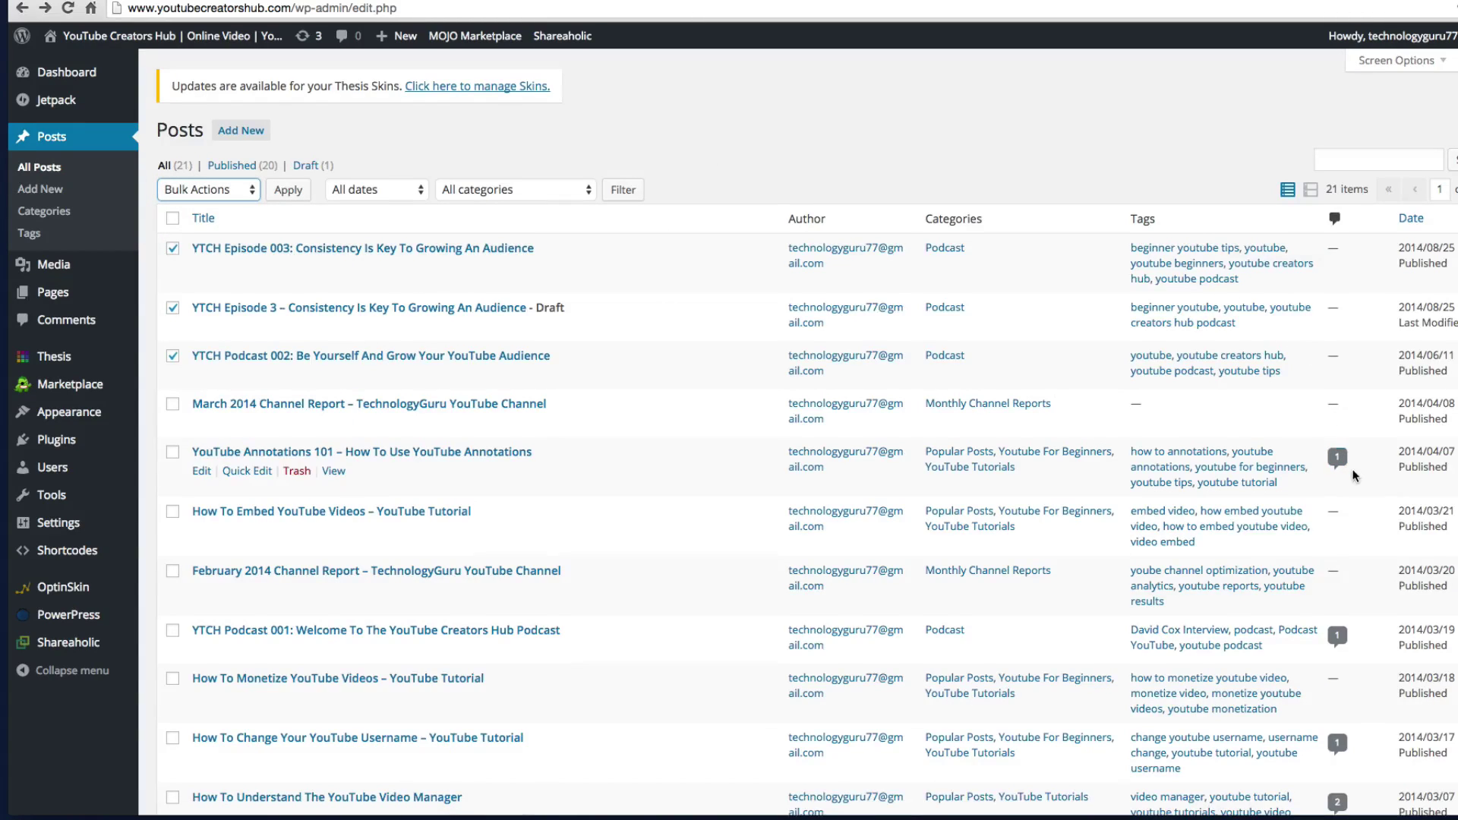
Review the posts list with its authors, categories, tags, comment counts and dates
scroll(1352, 471, down, 1)
scroll(1292, 448, up, 1)
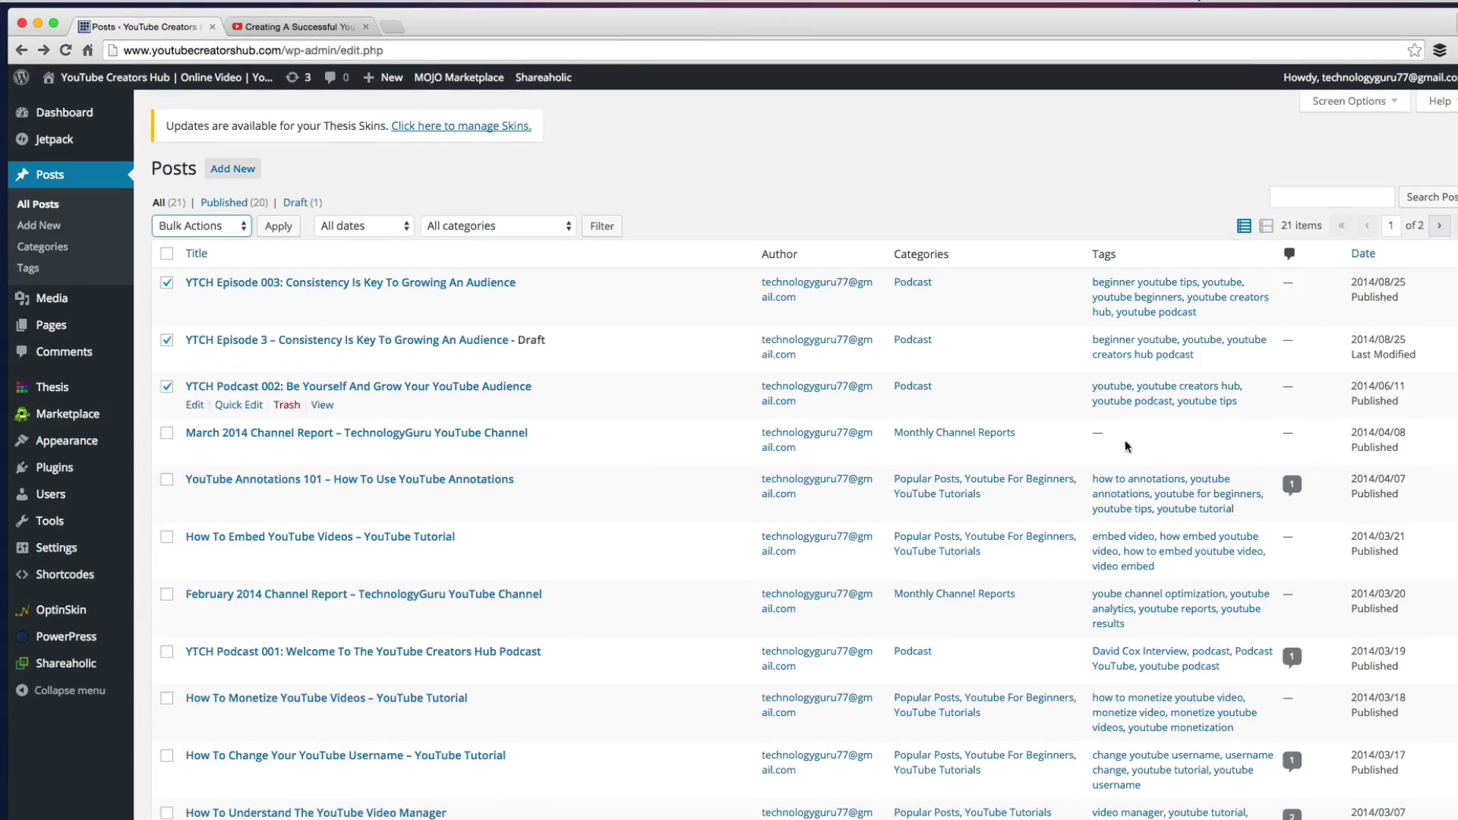
scroll(1029, 454, down, 5)
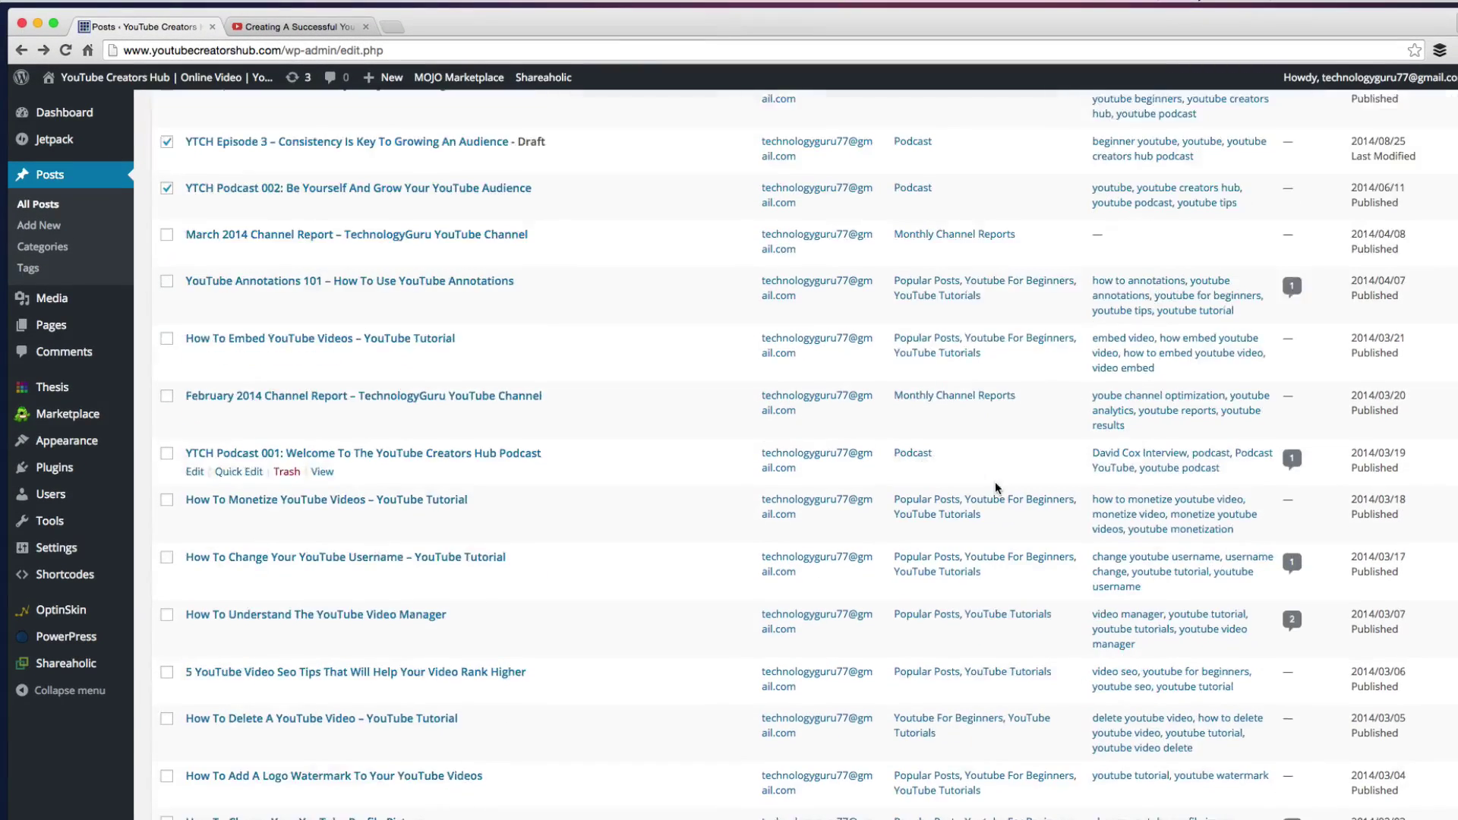
scroll(995, 481, down, 4)
scroll(759, 463, up, 10)
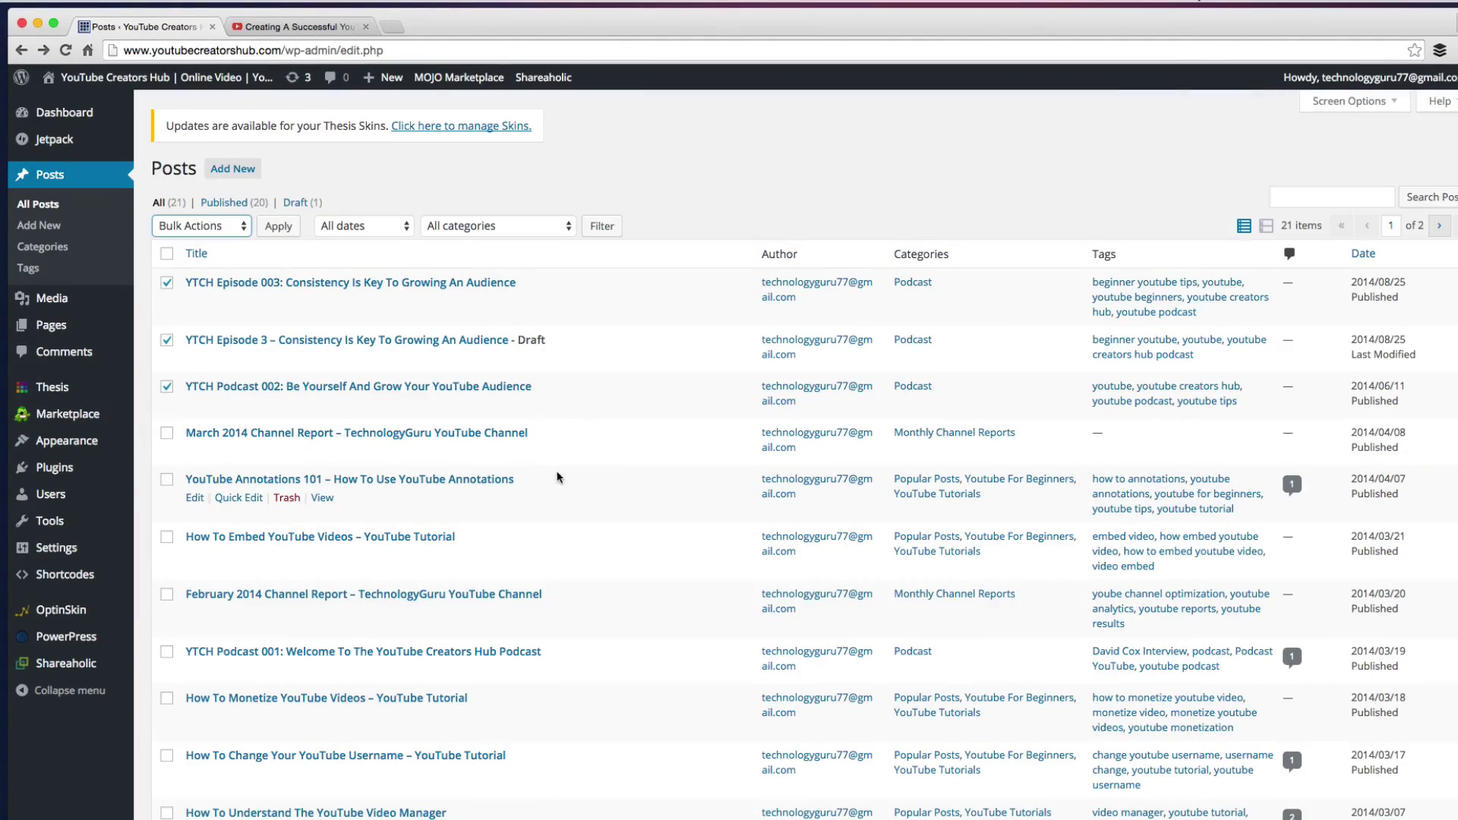
scroll(647, 541, down, 5)
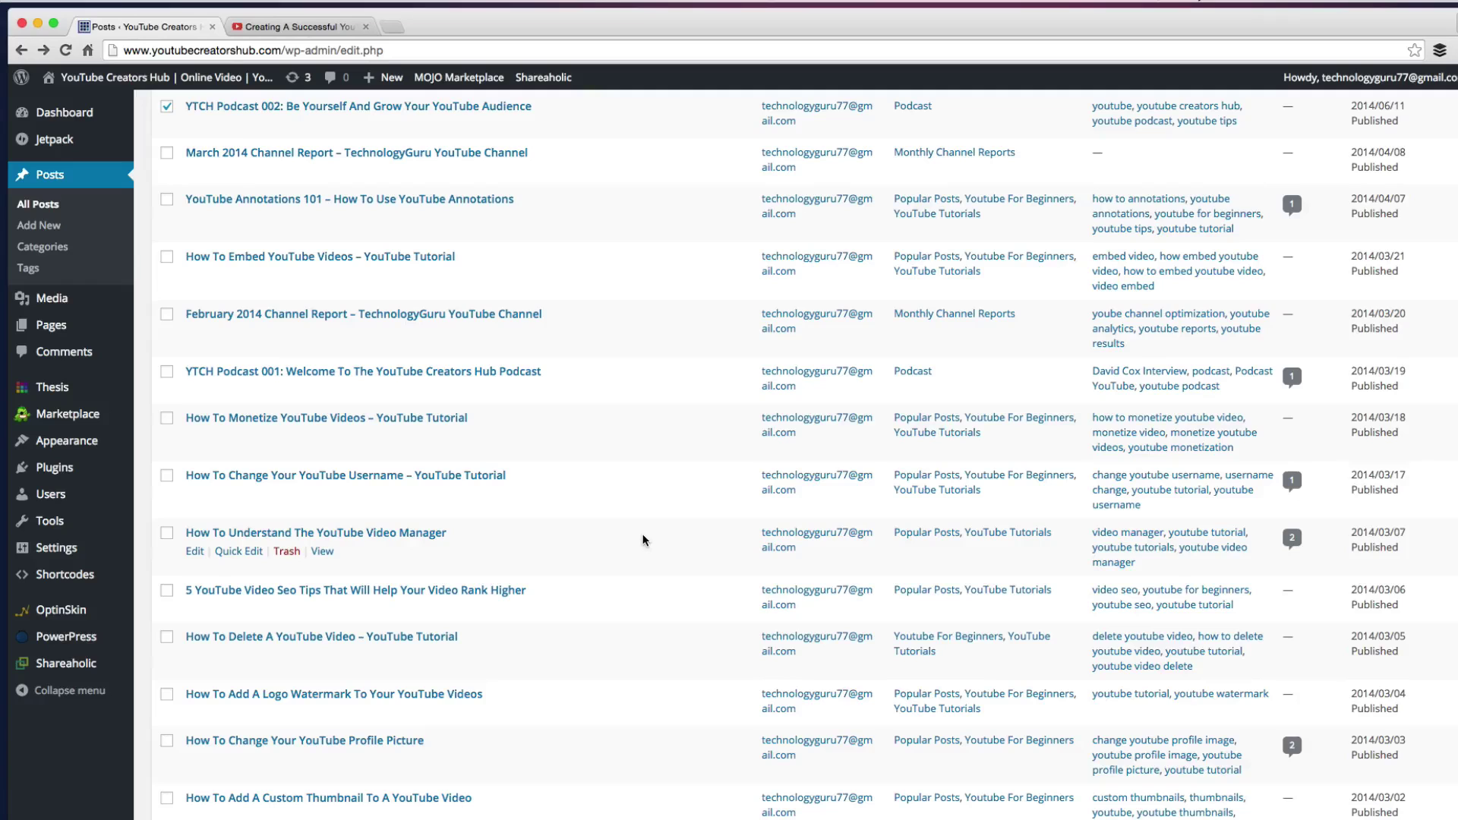
scroll(646, 524, up, 3)
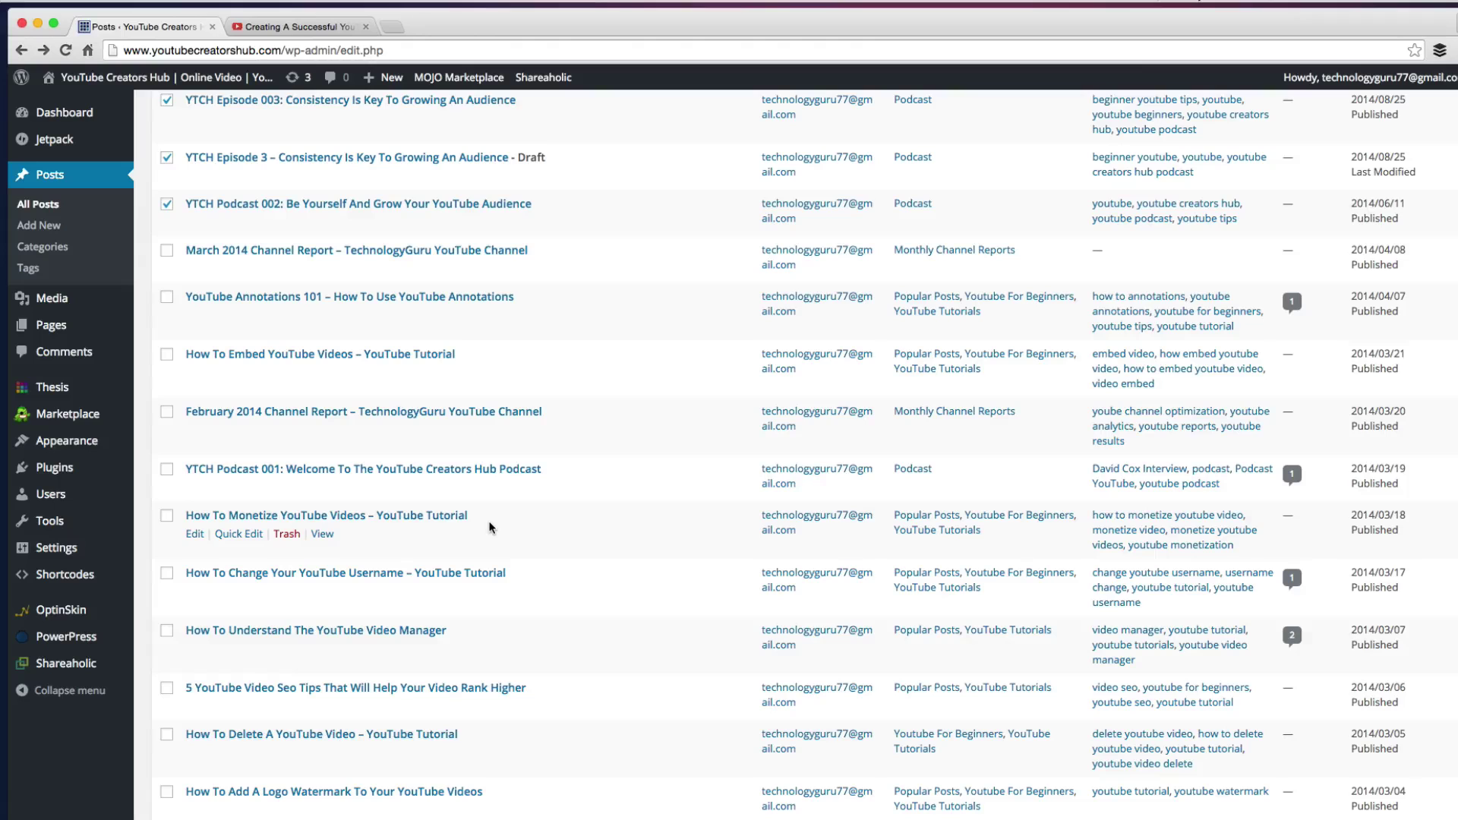
scroll(494, 524, up, 4)
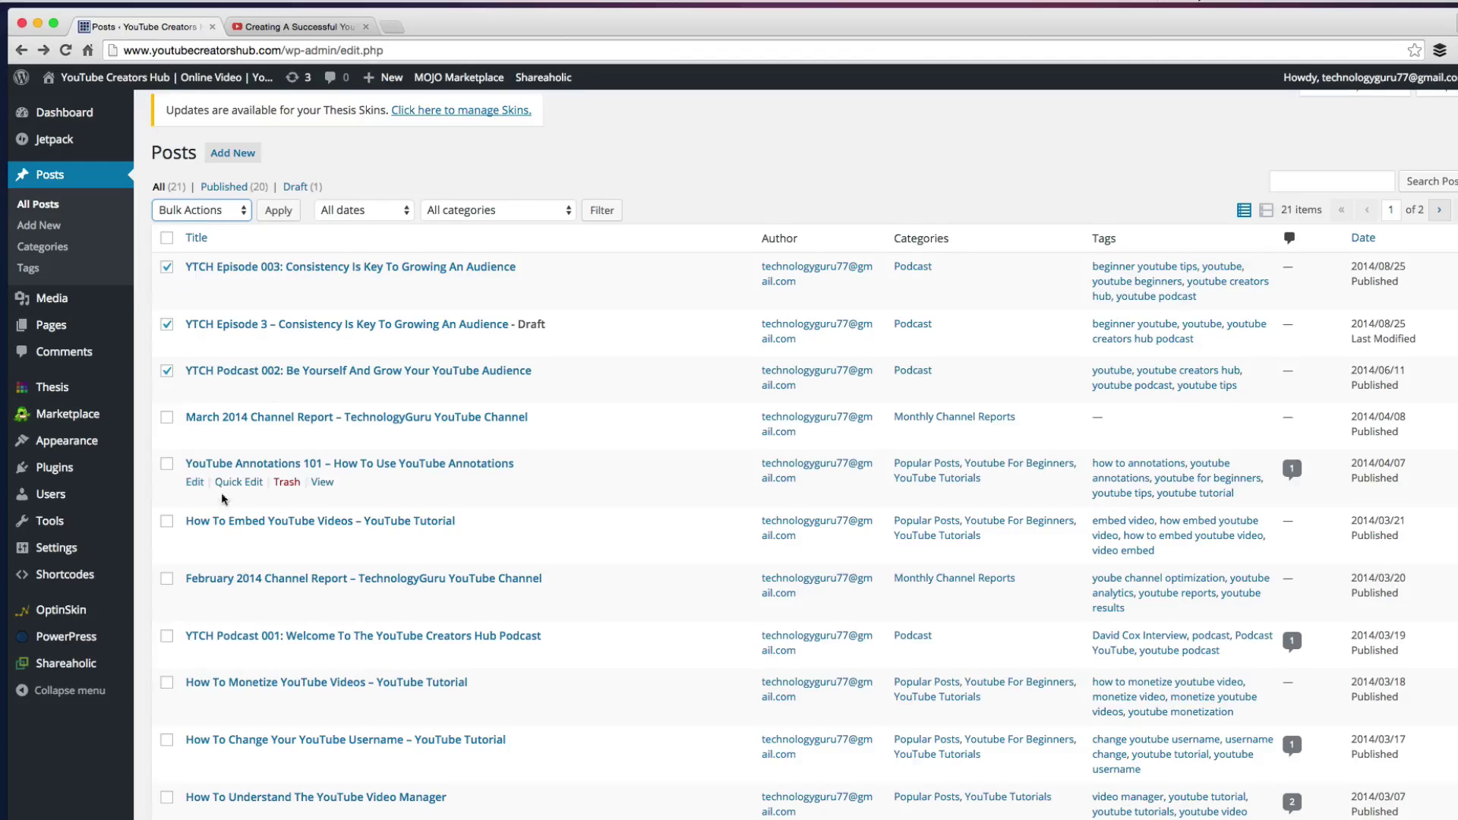
scroll(197, 486, up, 1)
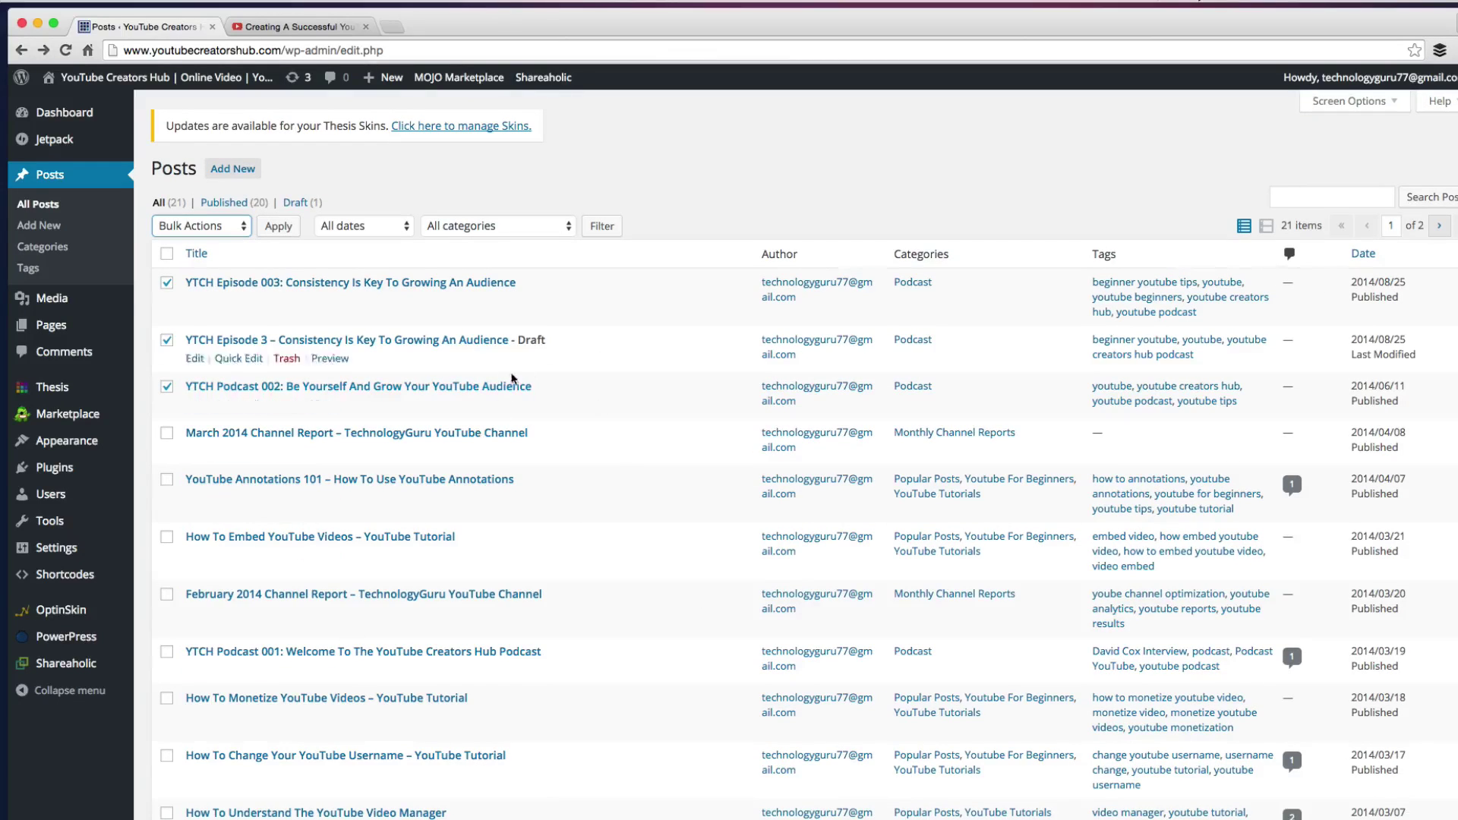
Open the post categories page and look over the new category's name, slug and parent category options
click(66, 247)
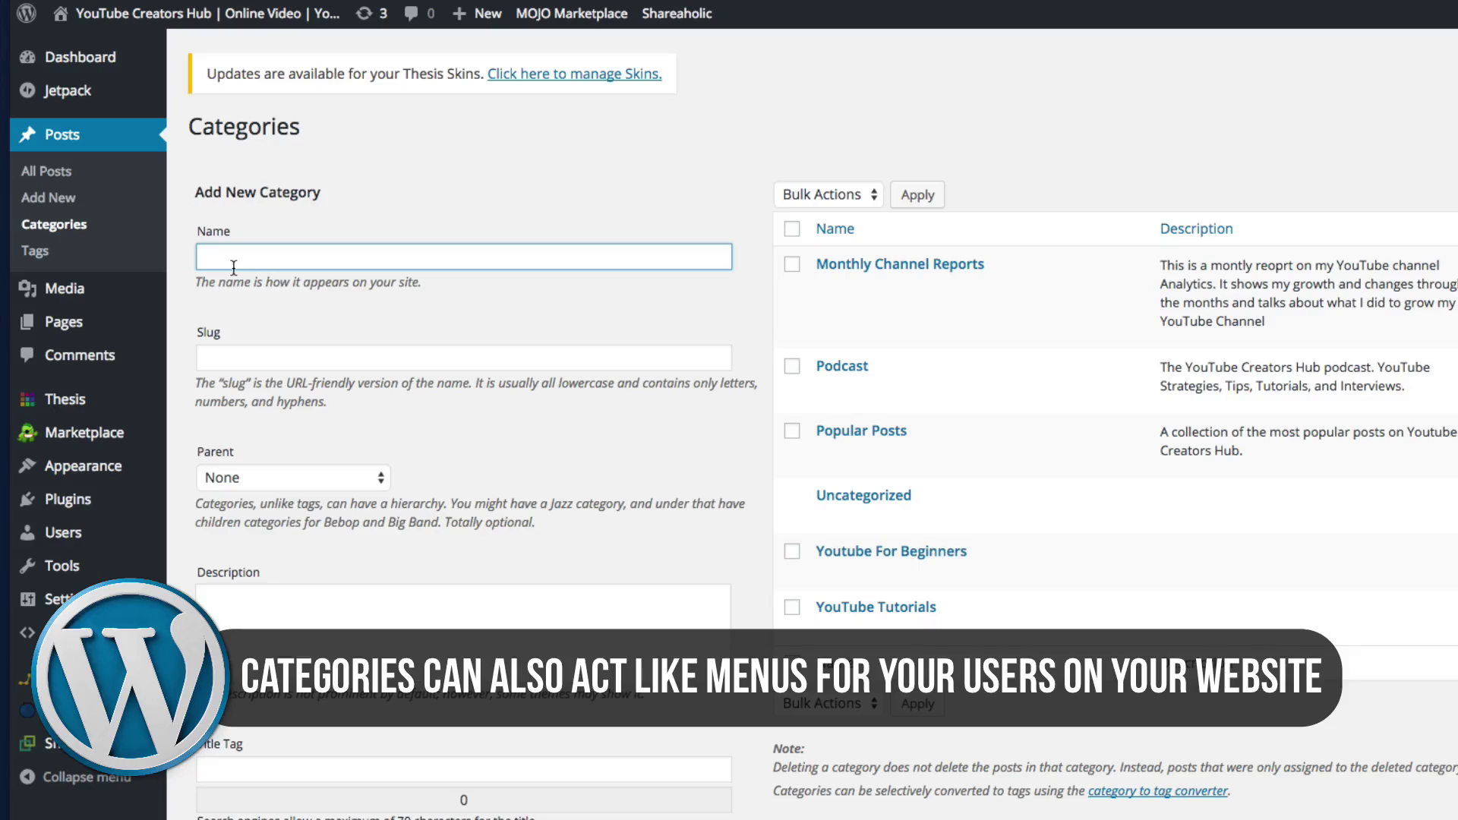
click(255, 353)
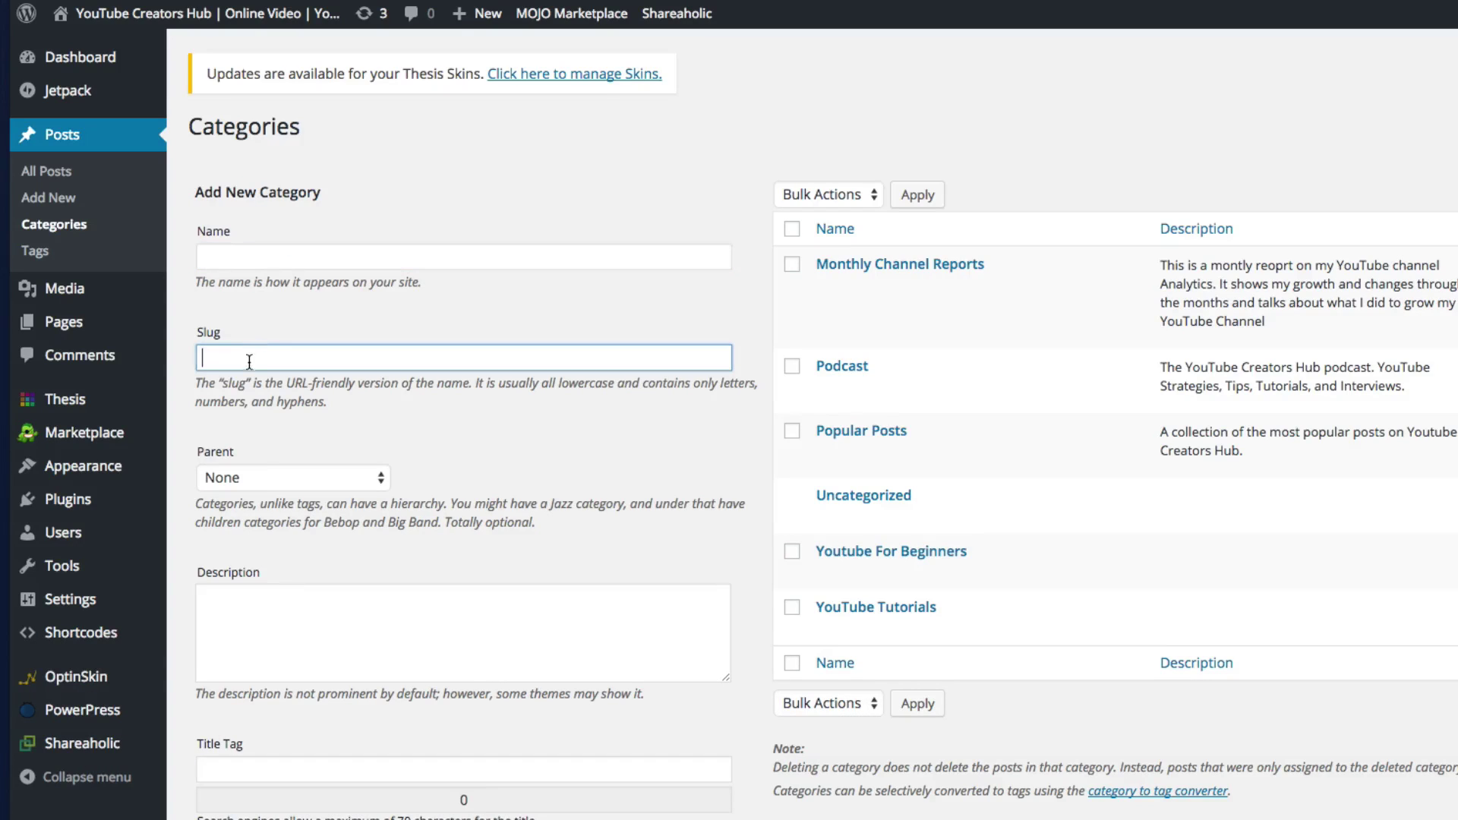
click(251, 477)
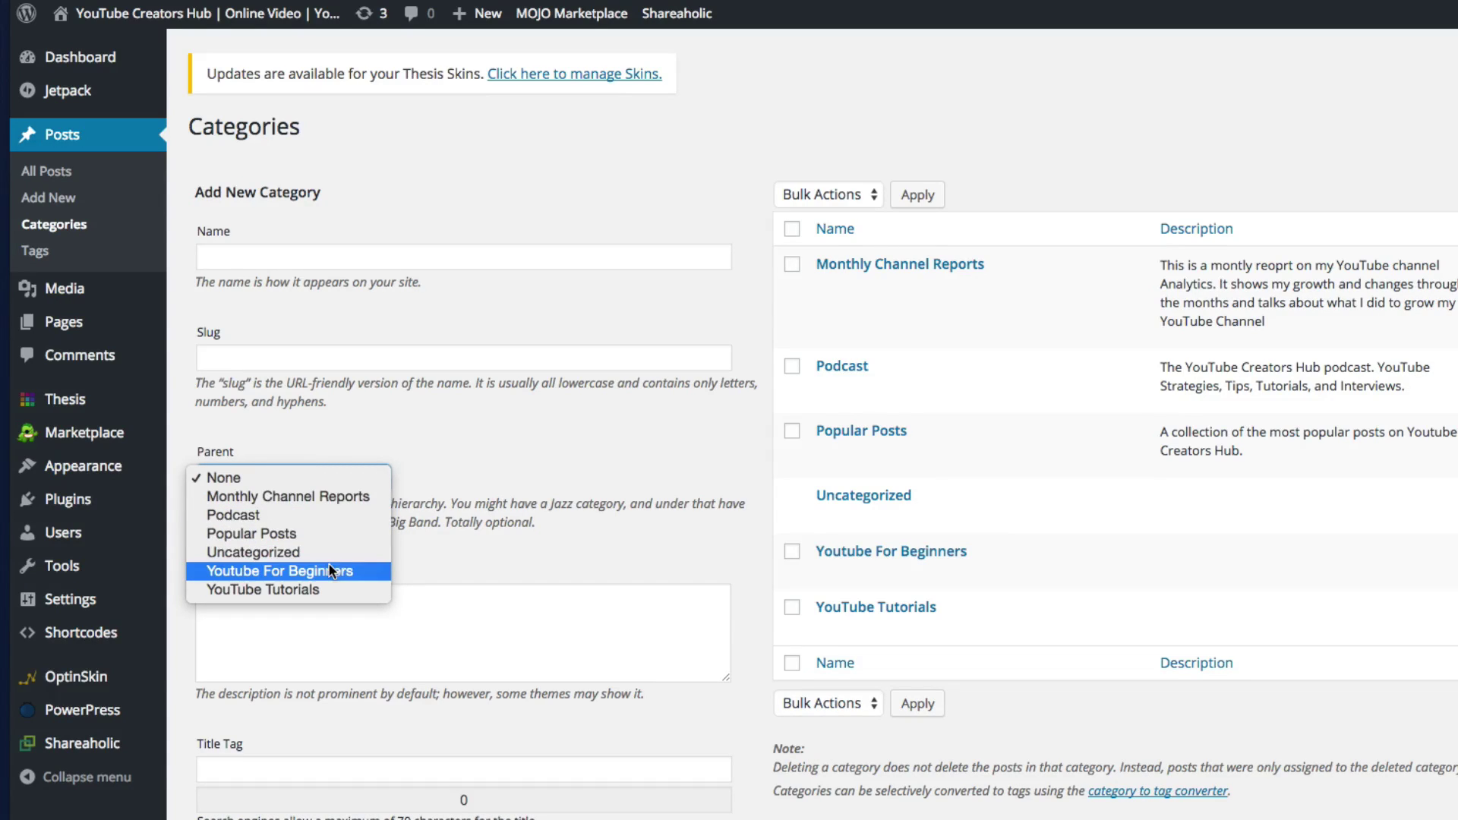
click(303, 414)
click(268, 474)
click(471, 479)
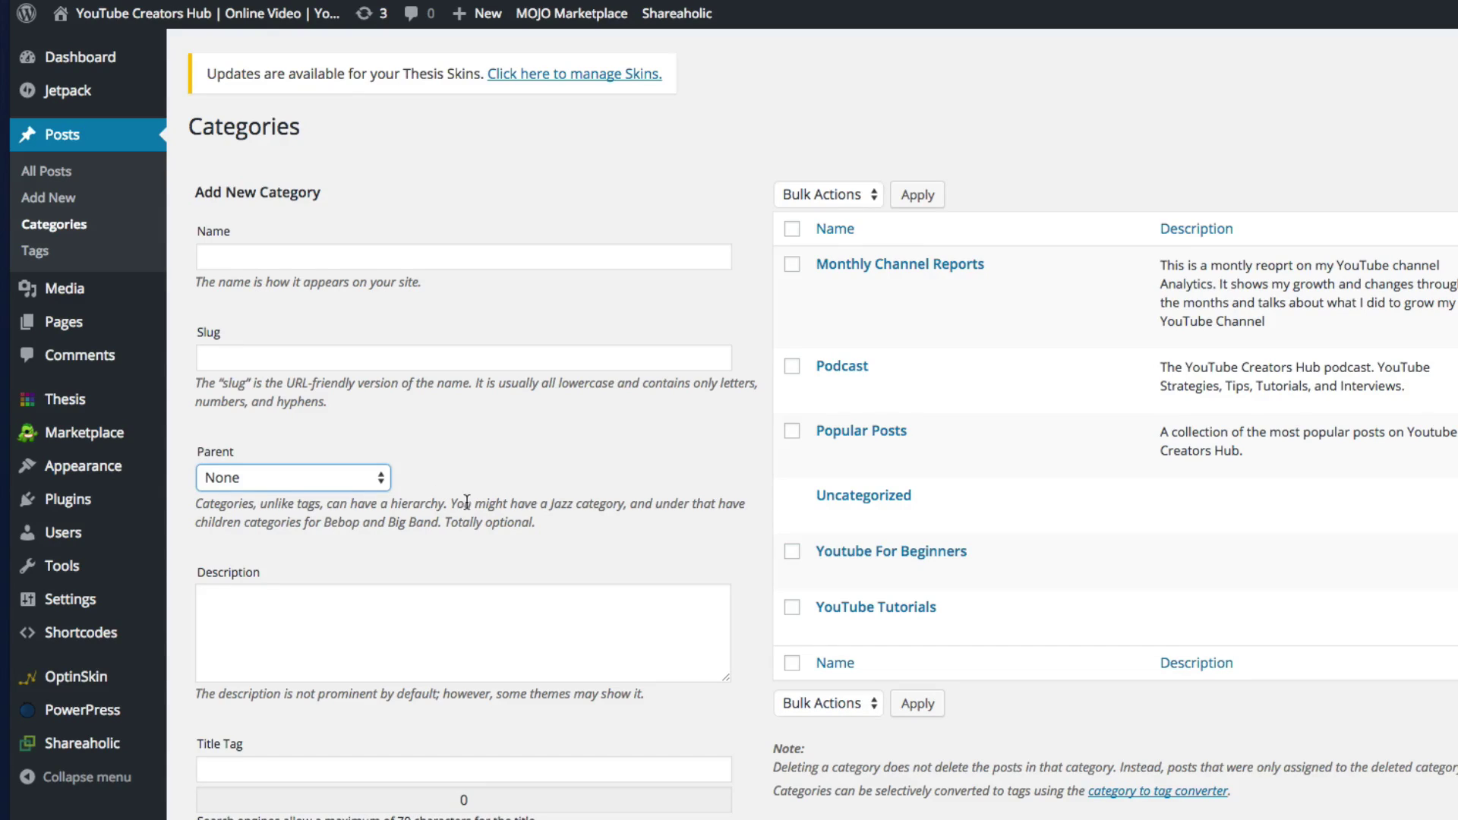
click(372, 483)
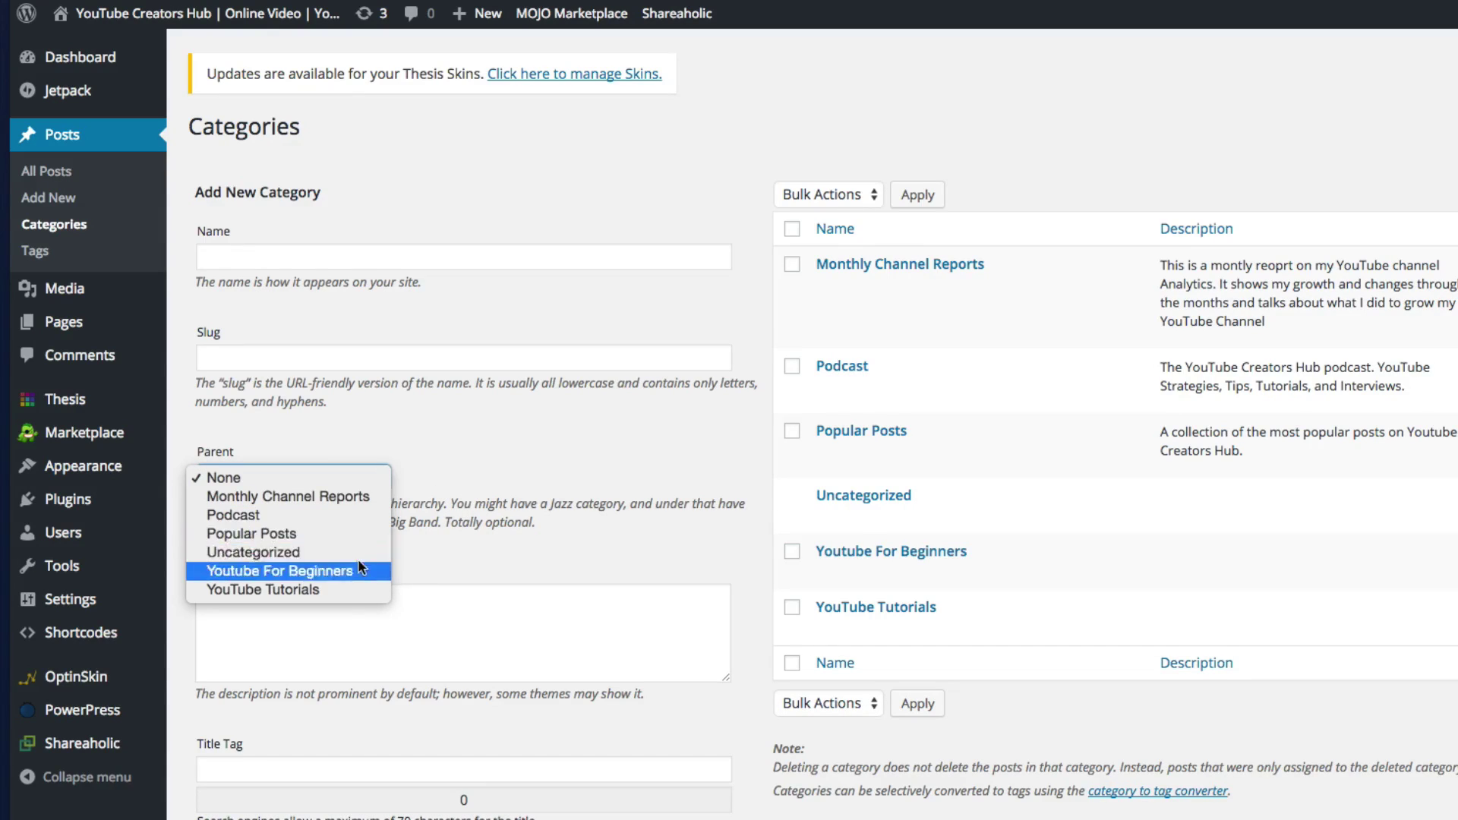
click(490, 468)
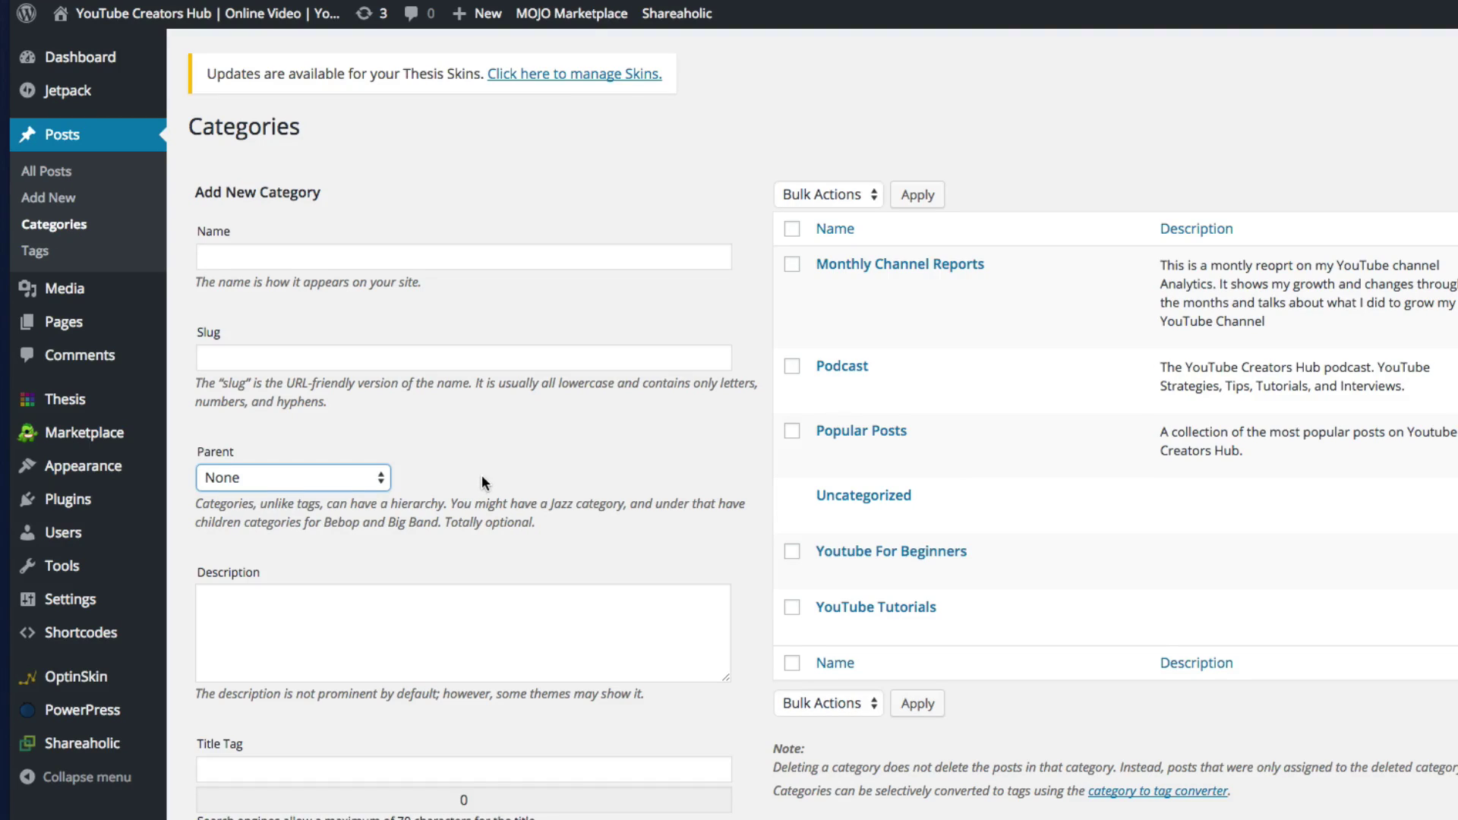
click(375, 480)
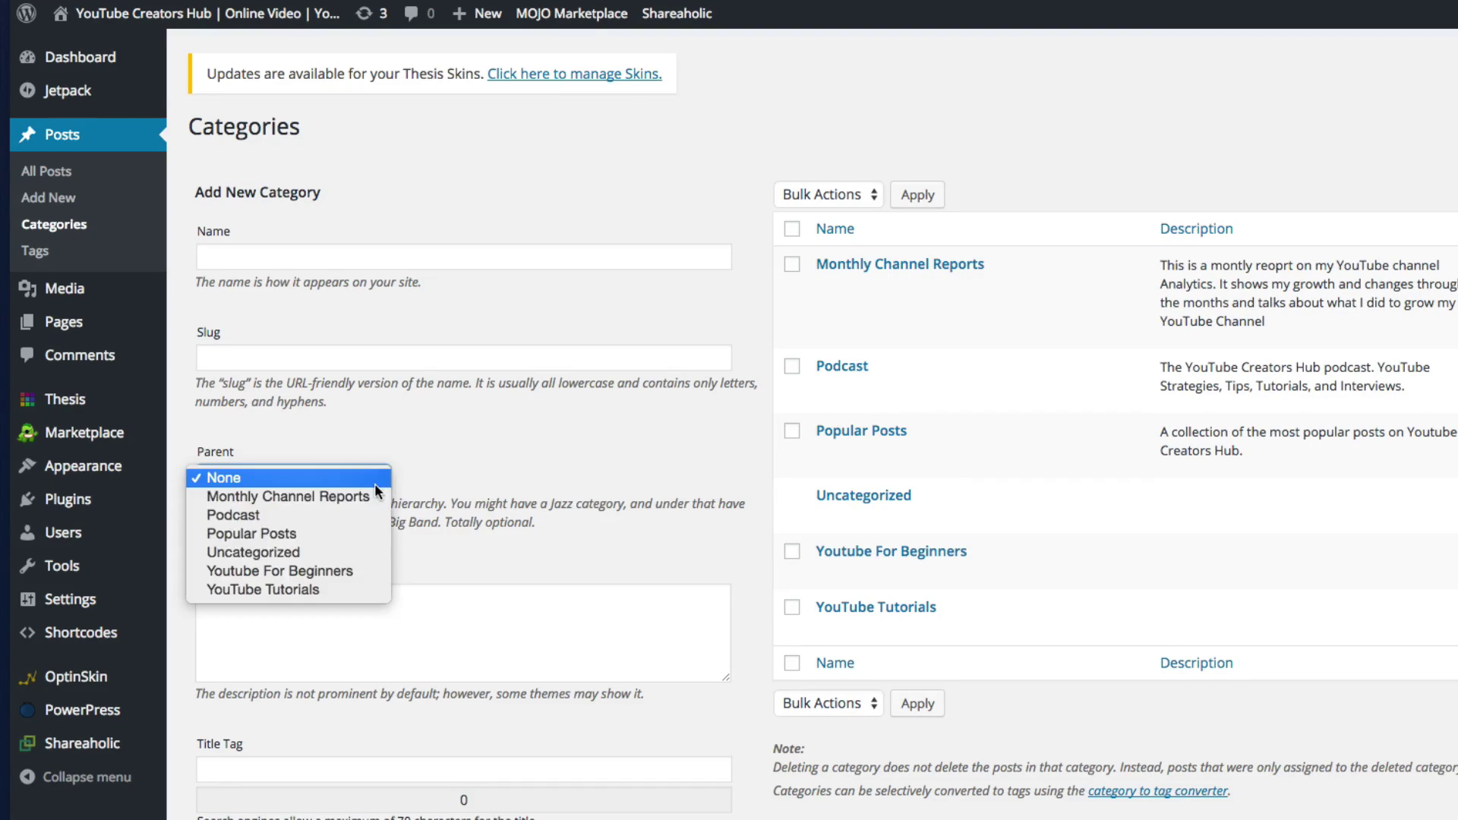
click(498, 476)
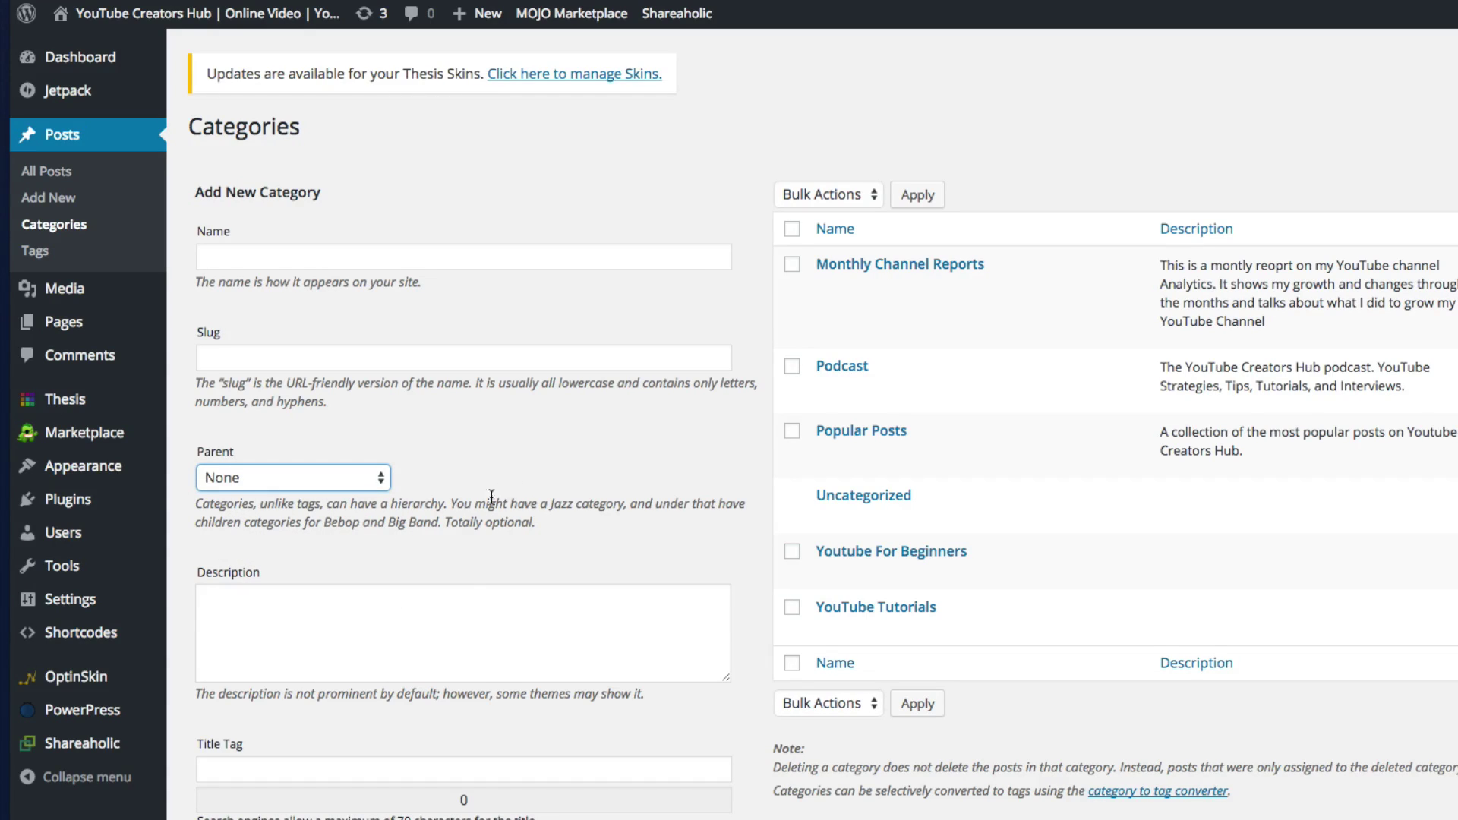
Review the new category form's description, title tag and meta fields, and look over the existing categories
scroll(498, 478, down, 3)
click(376, 524)
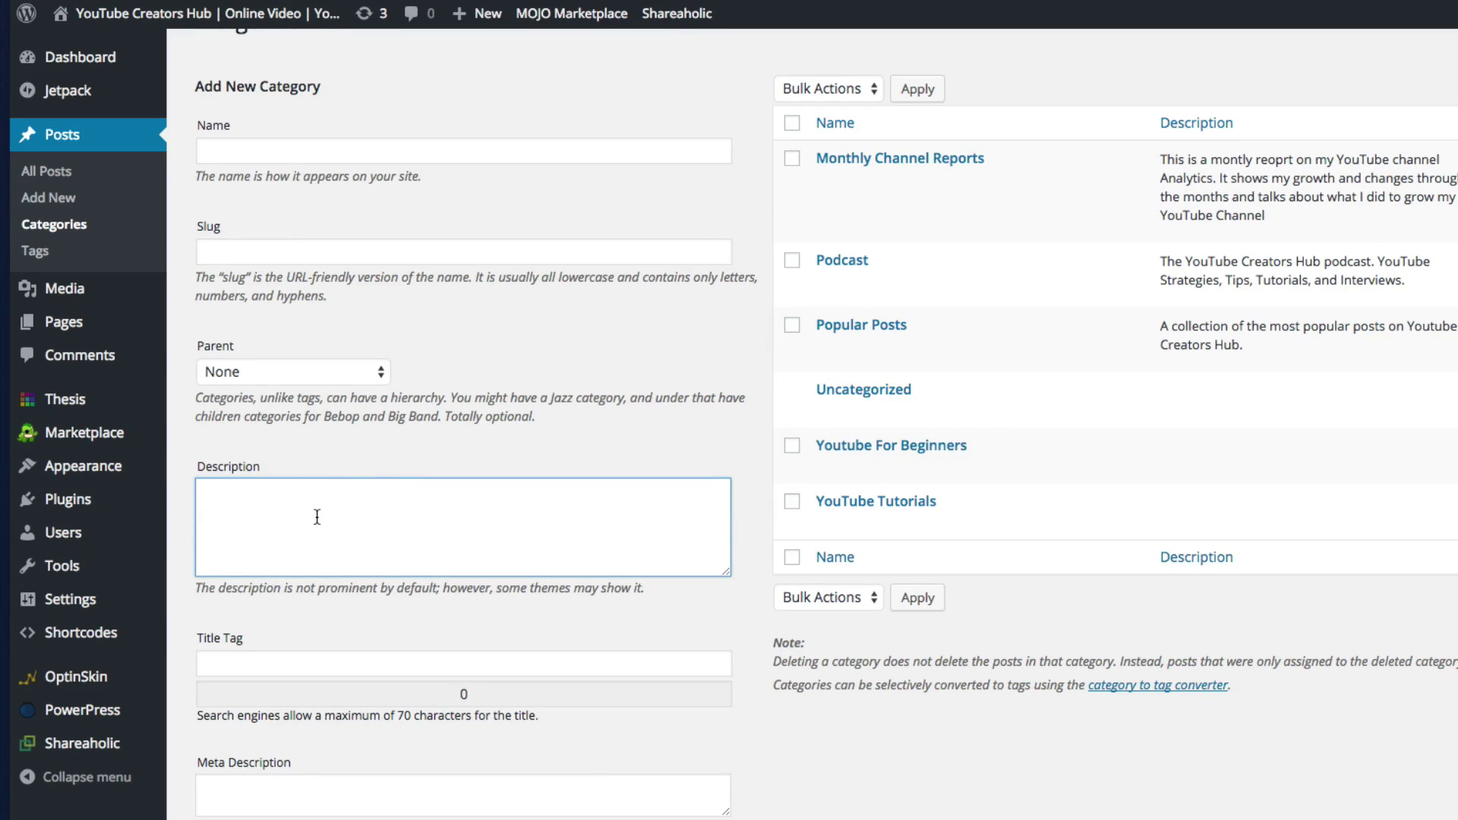
scroll(334, 683, down, 1)
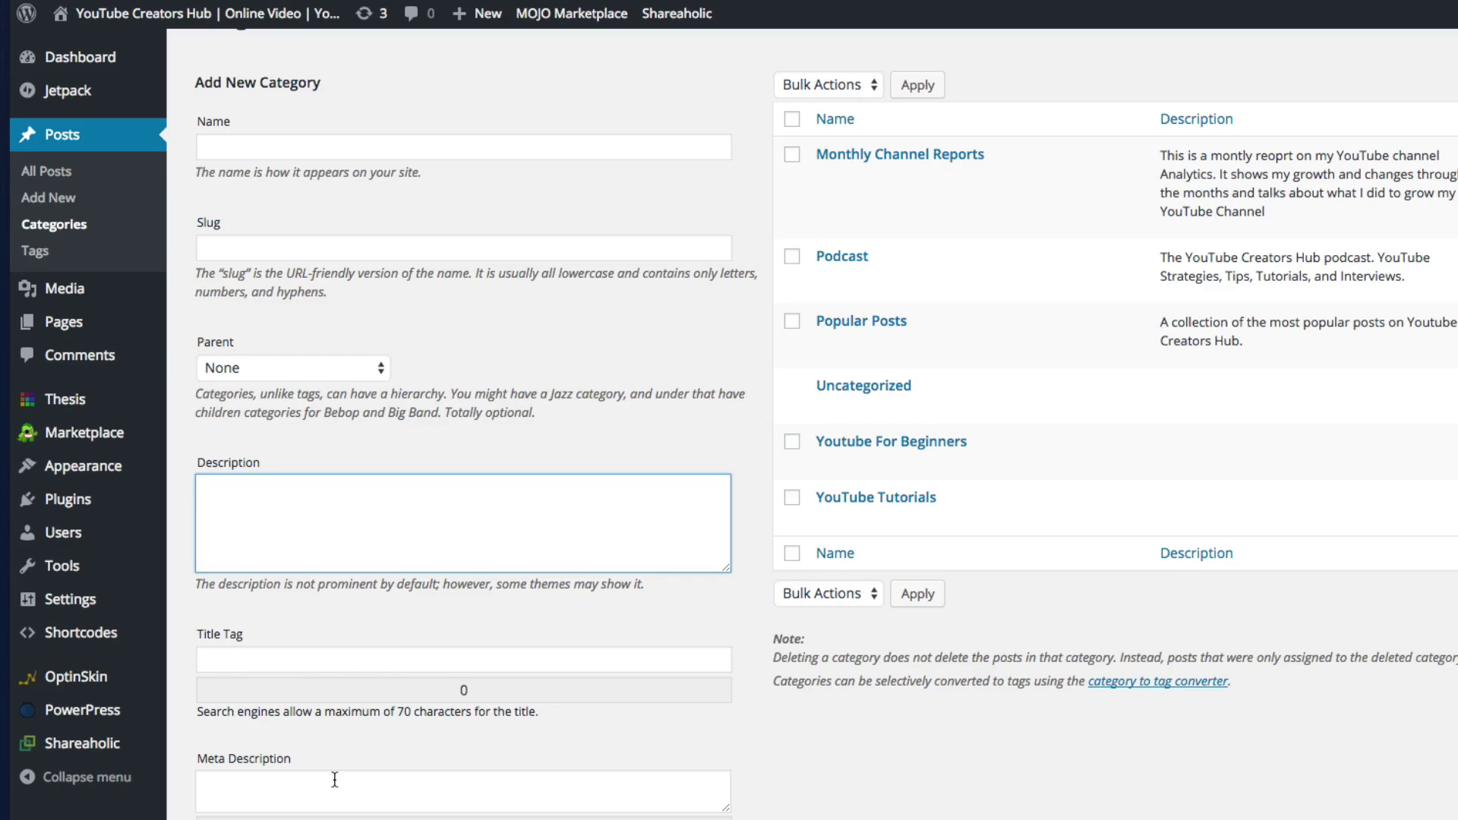
scroll(586, 767, up, 2)
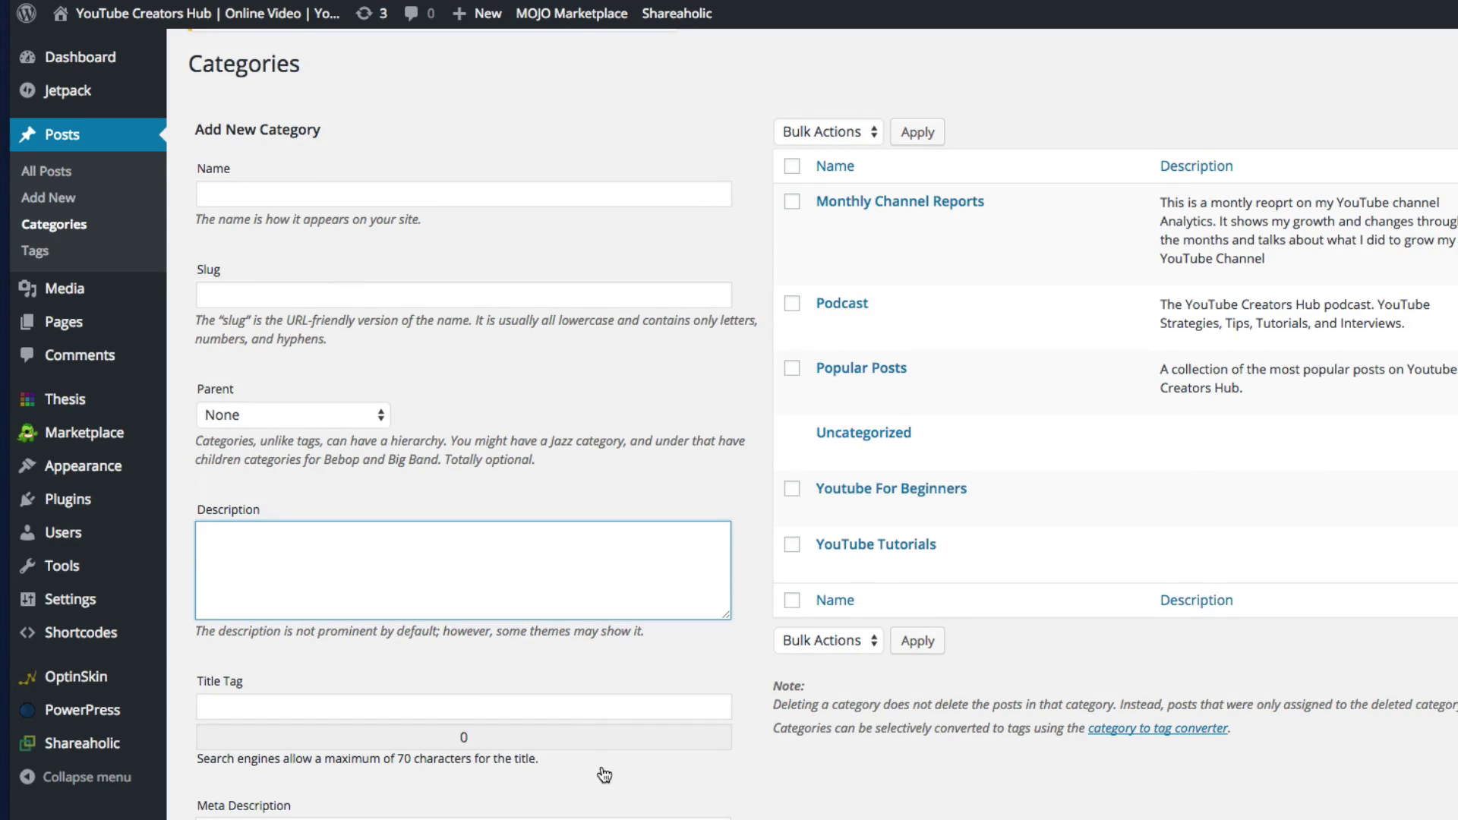
scroll(605, 777, down, 1)
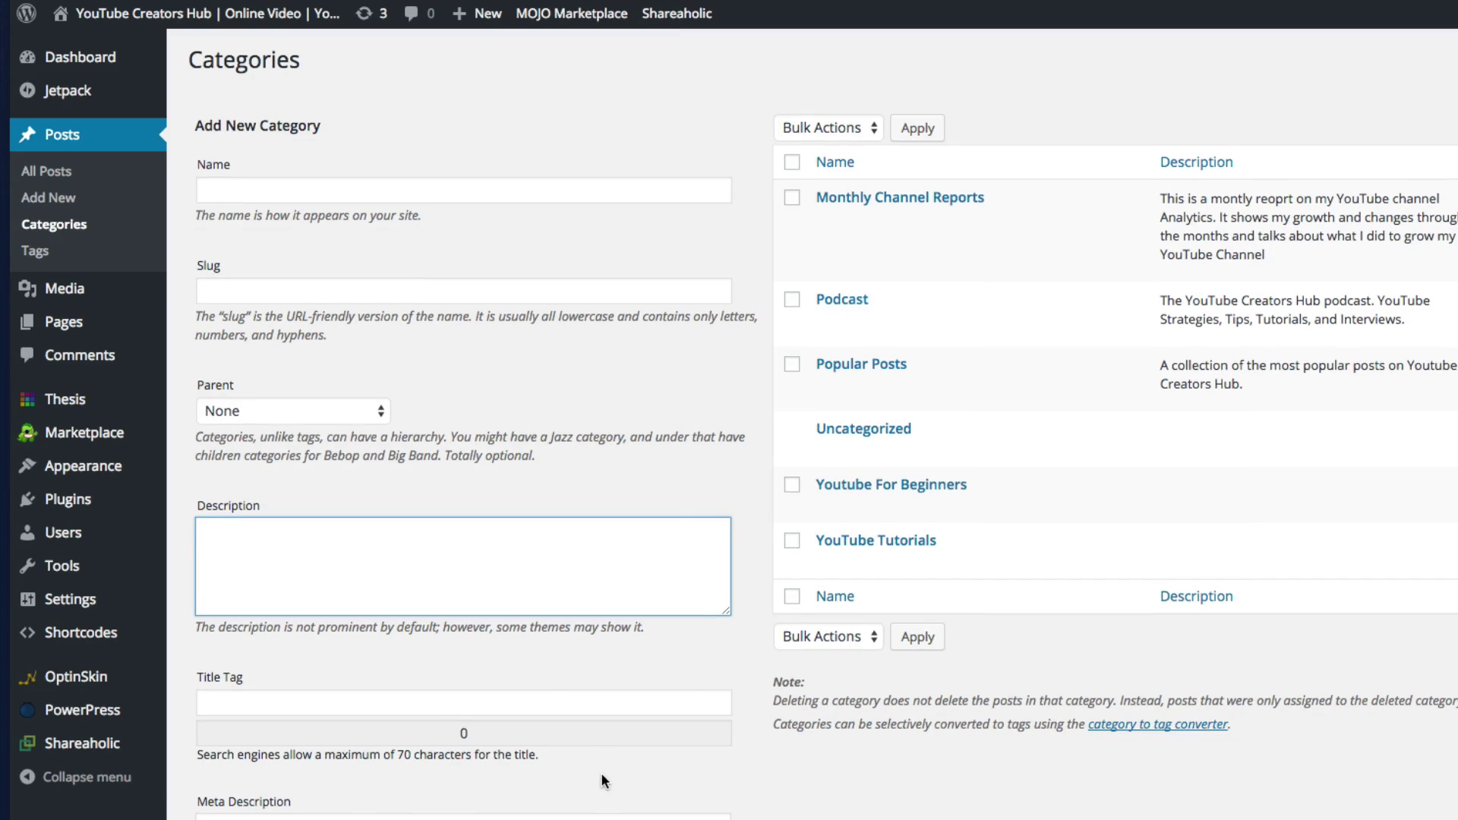
scroll(592, 778, down, 5)
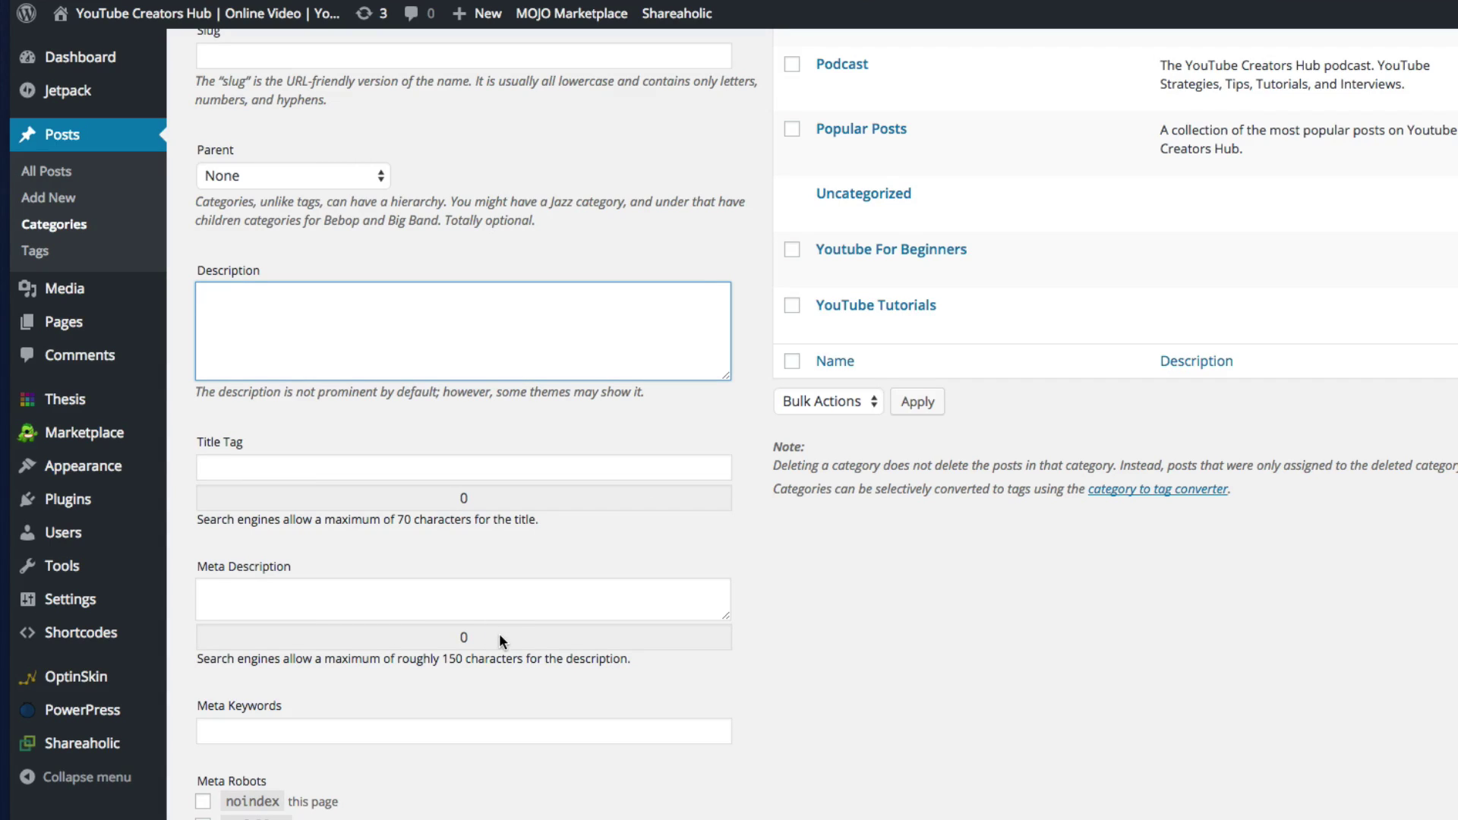
scroll(603, 644, up, 4)
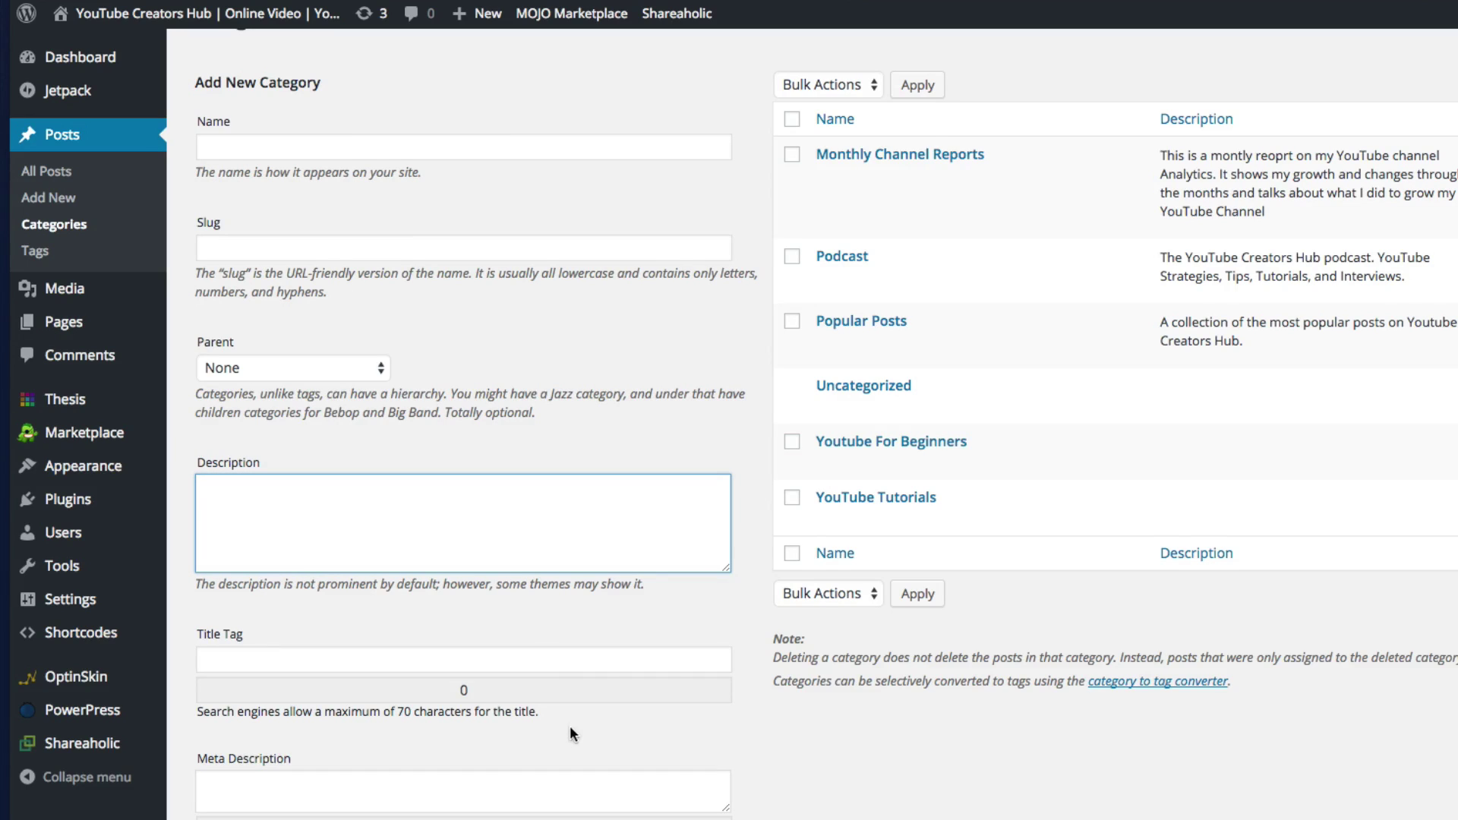
scroll(637, 694, up, 1)
scroll(636, 695, up, 2)
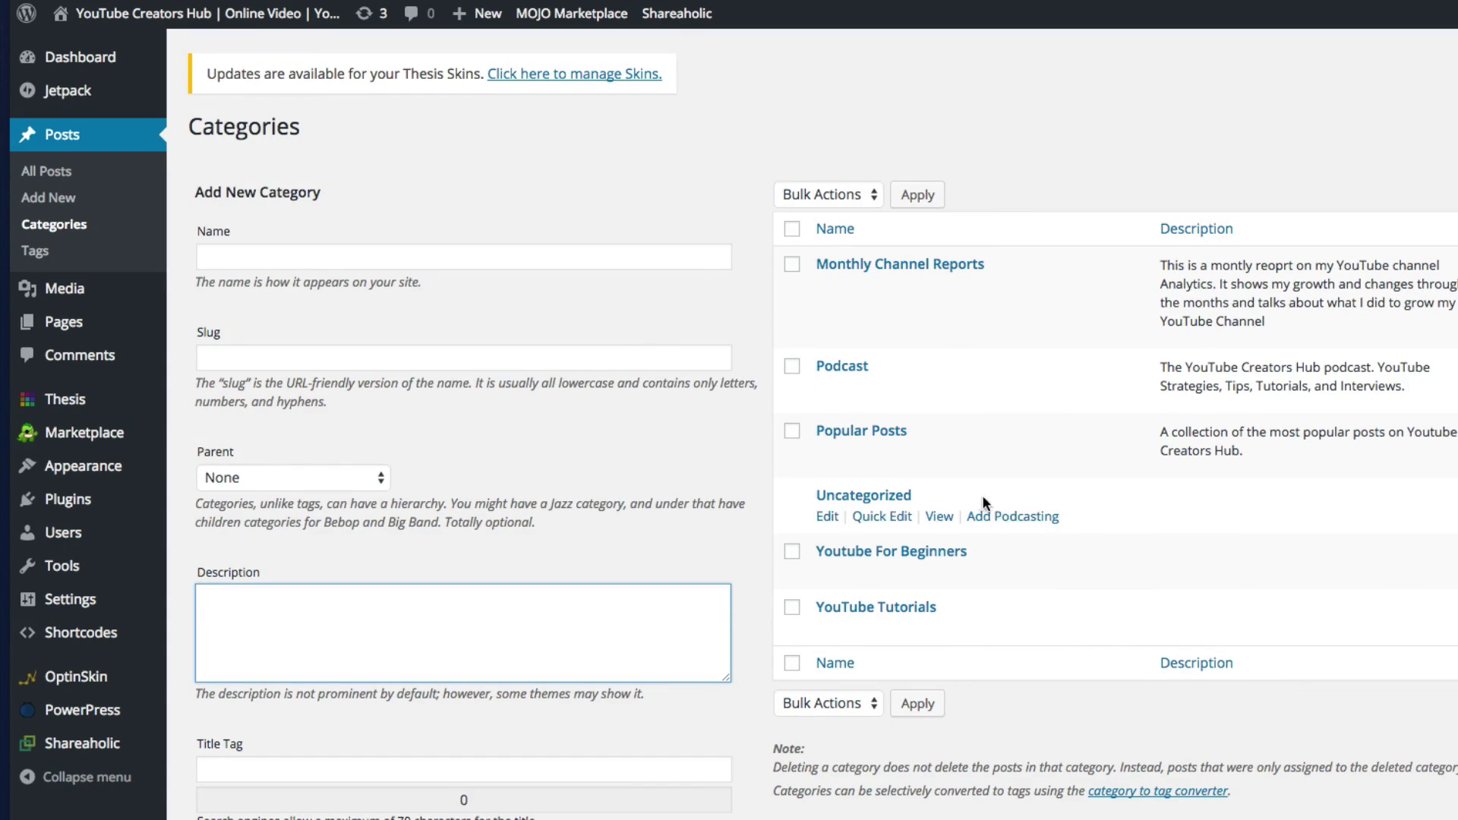
mouse_move(1023, 531)
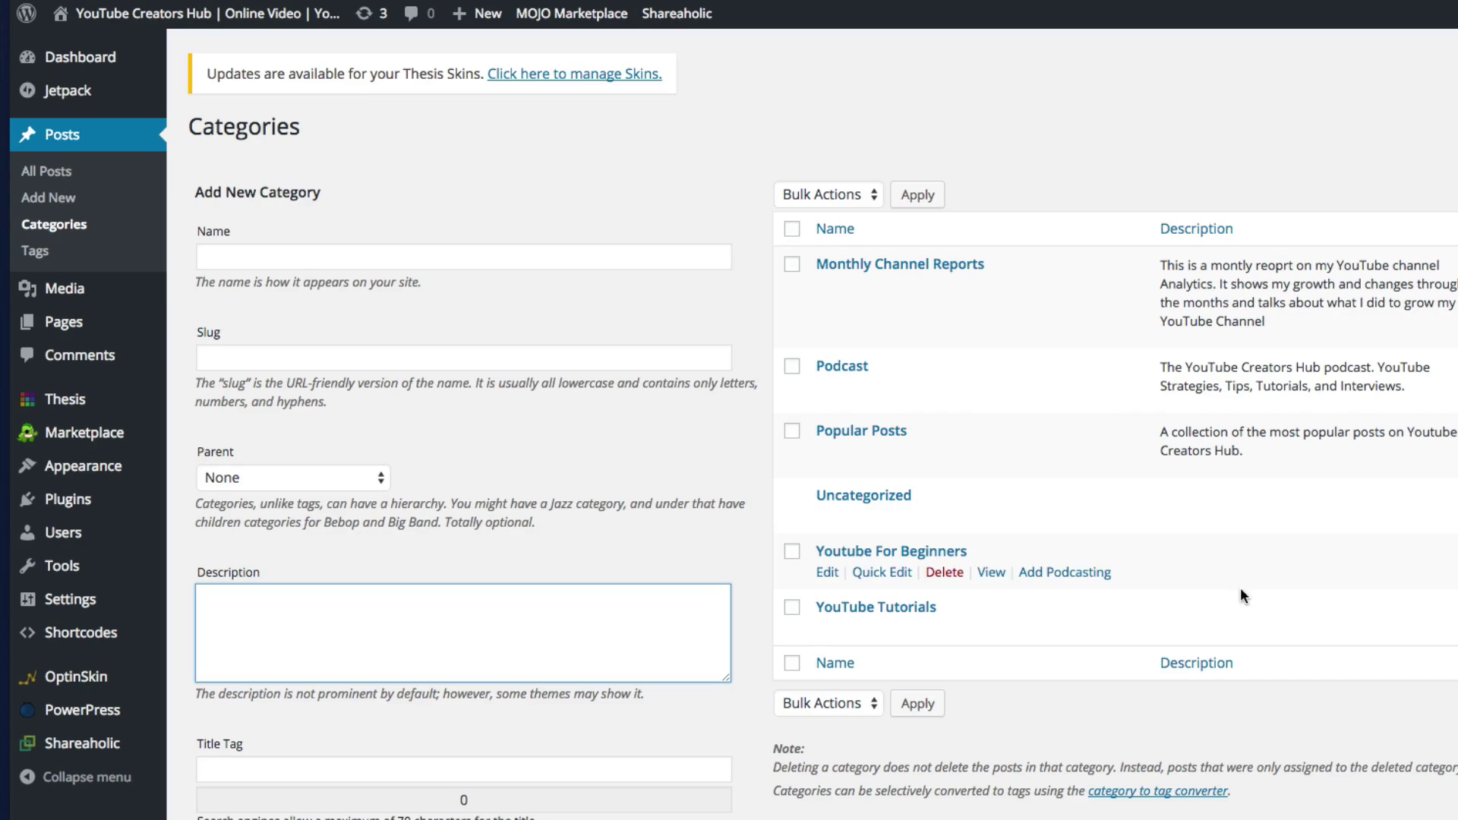
mouse_move(780, 338)
Open the post tags page and look through the popular tags, the existing tags and the new tag form
click(45, 251)
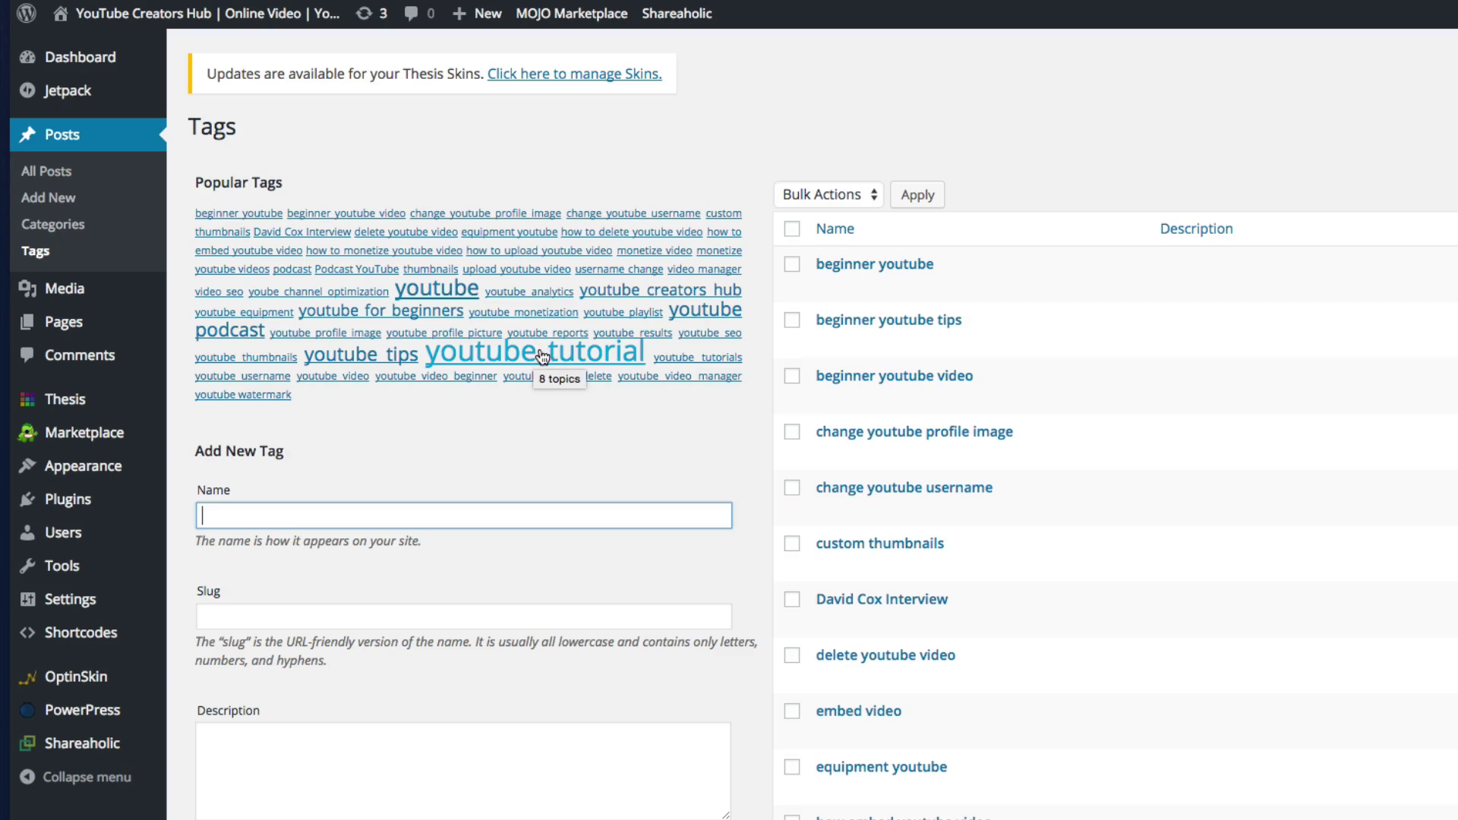
scroll(1264, 494, down, 3)
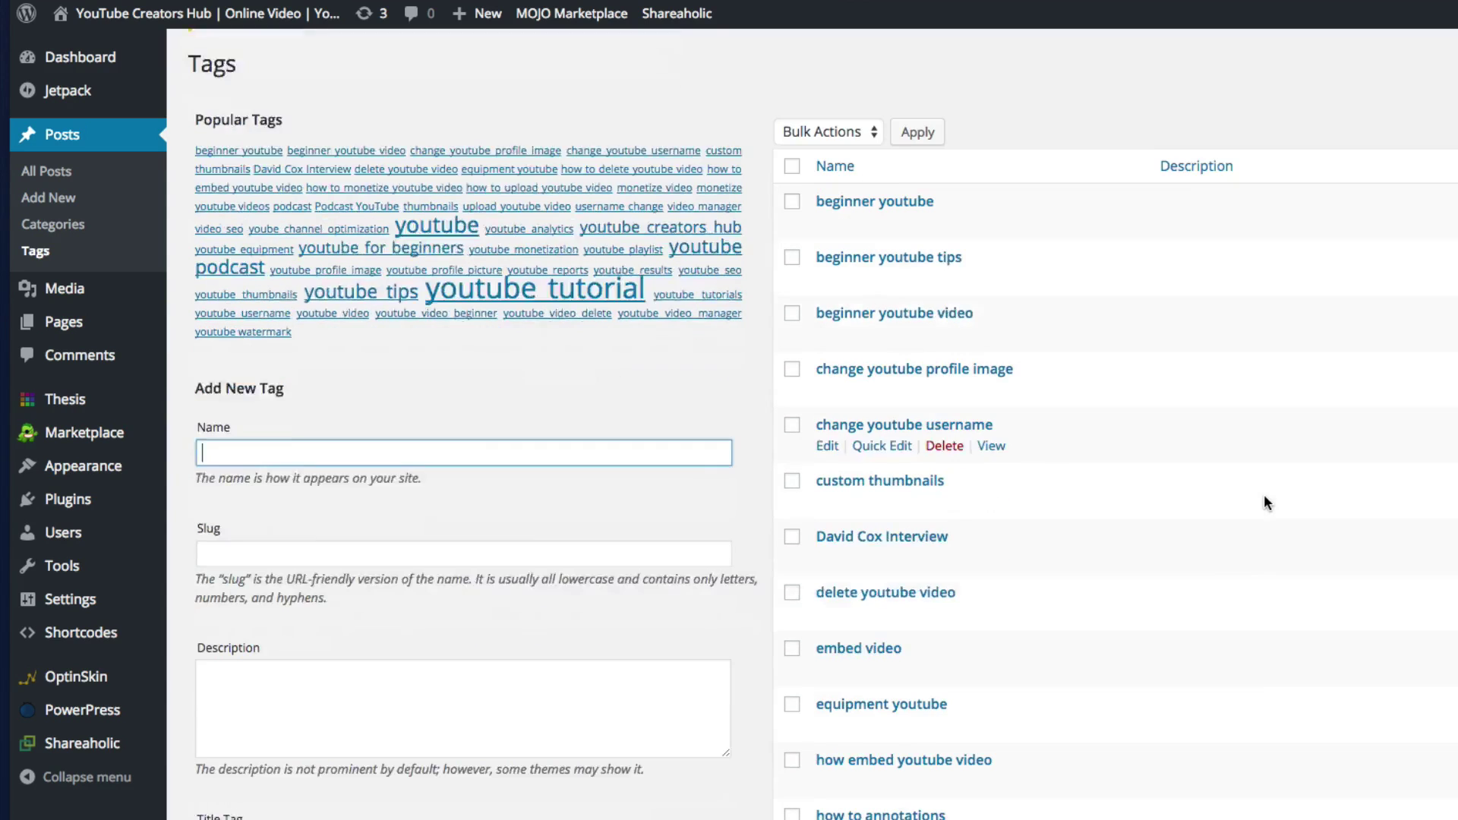
scroll(1253, 523, down, 10)
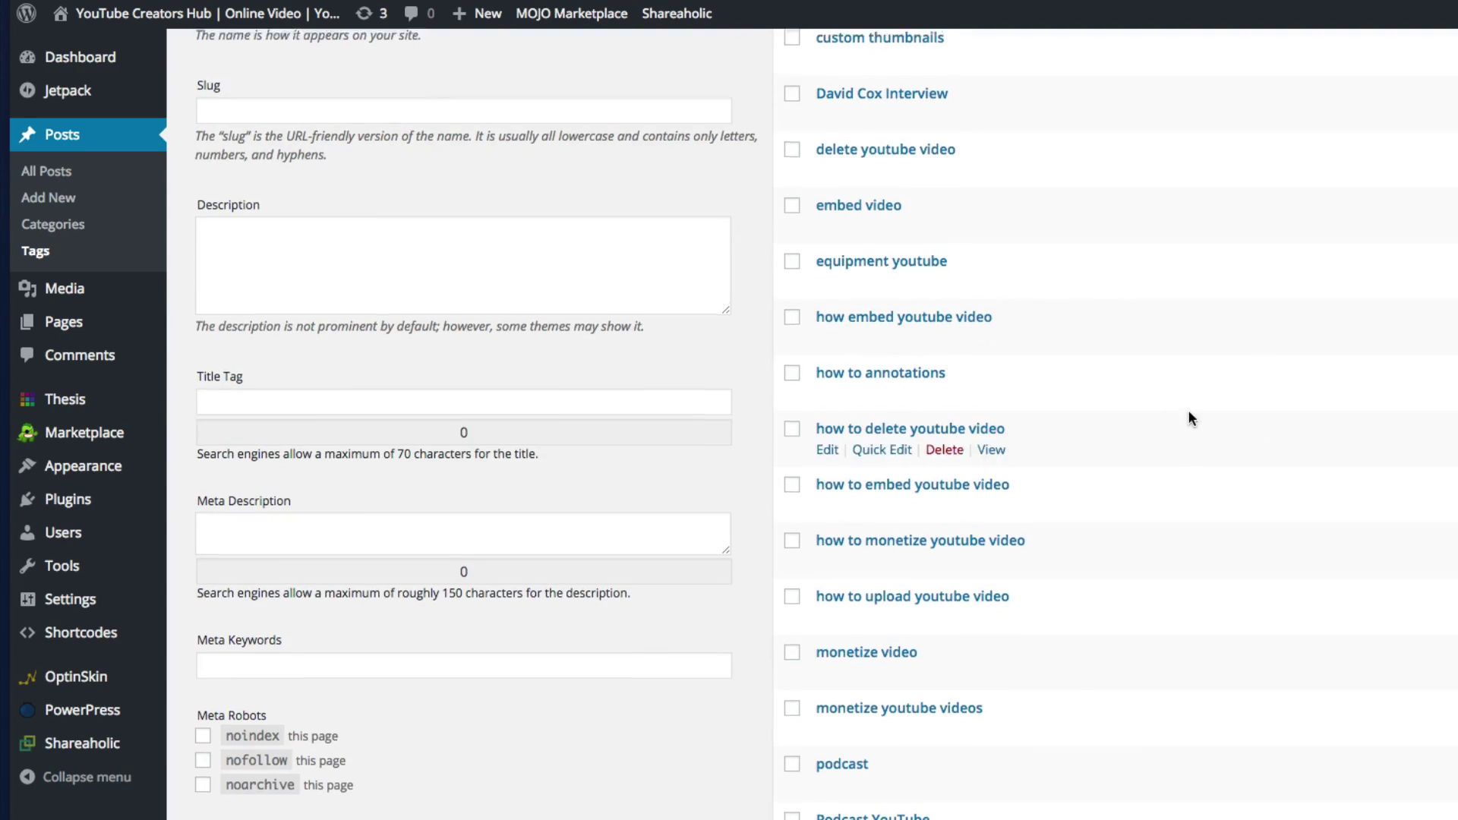
scroll(1187, 410, up, 15)
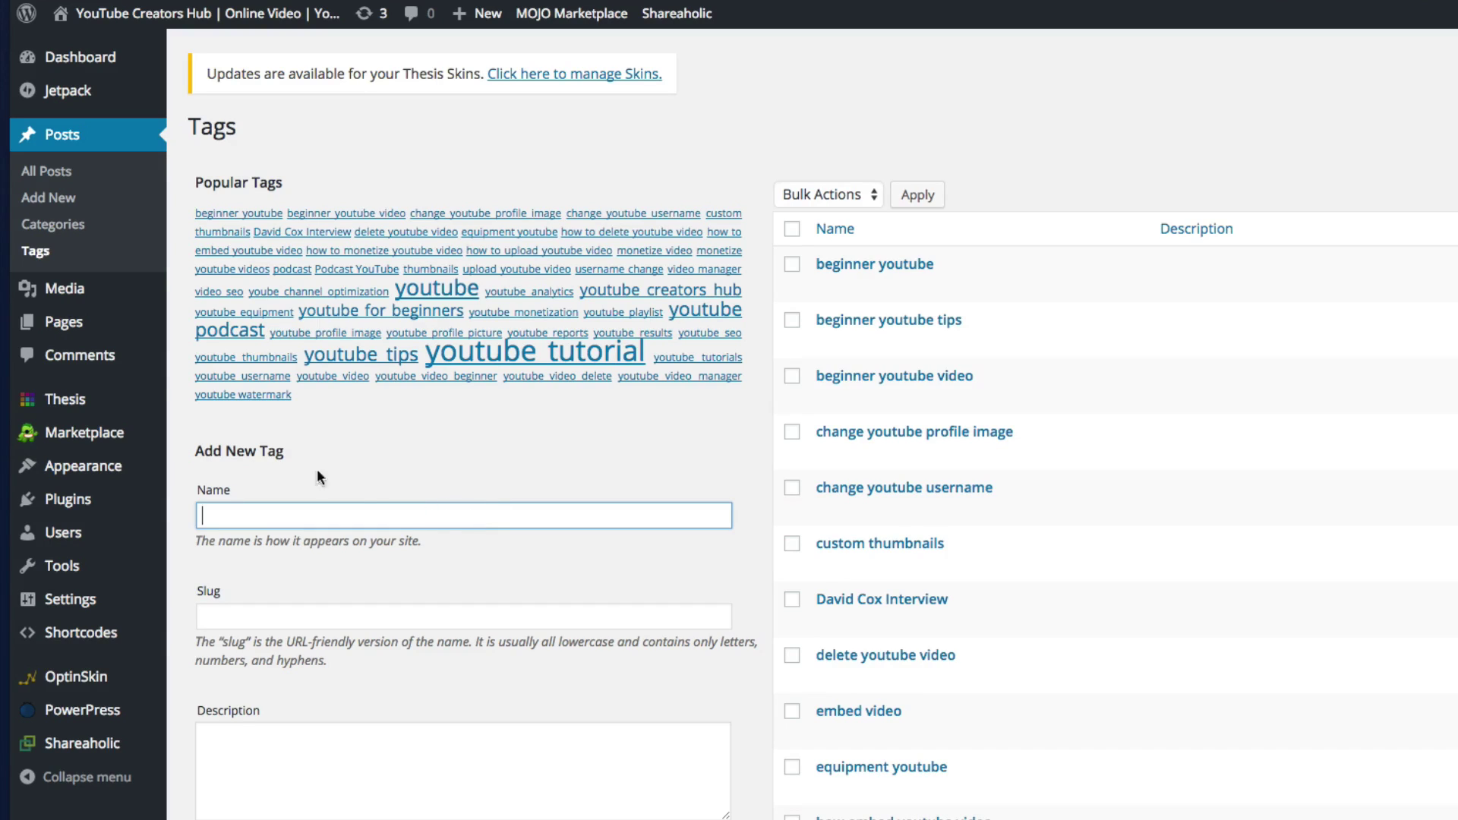
Open the Media Library and browse through the uploaded images and files
click(87, 292)
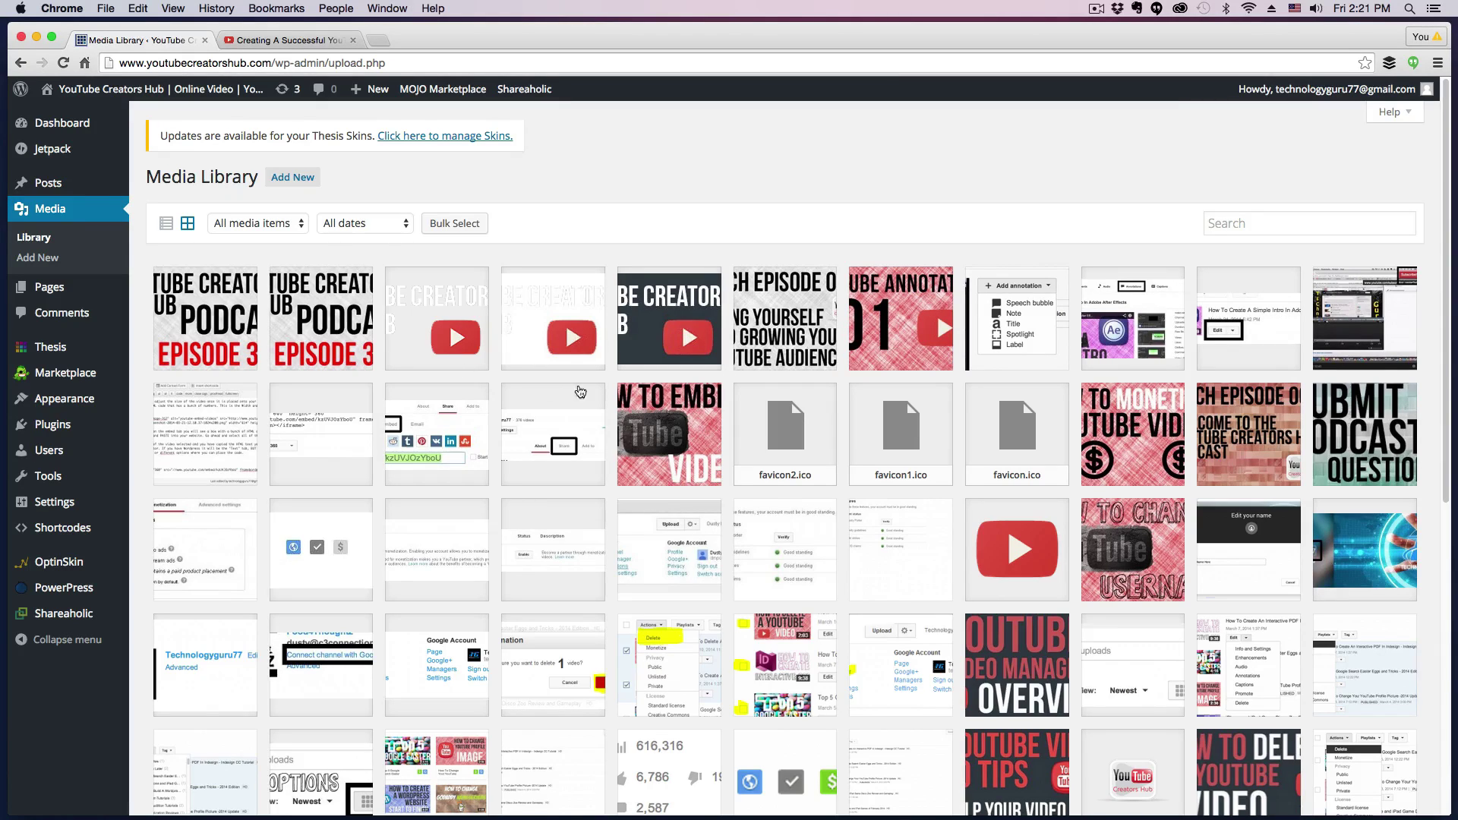
scroll(562, 385, down, 5)
scroll(607, 416, down, 1)
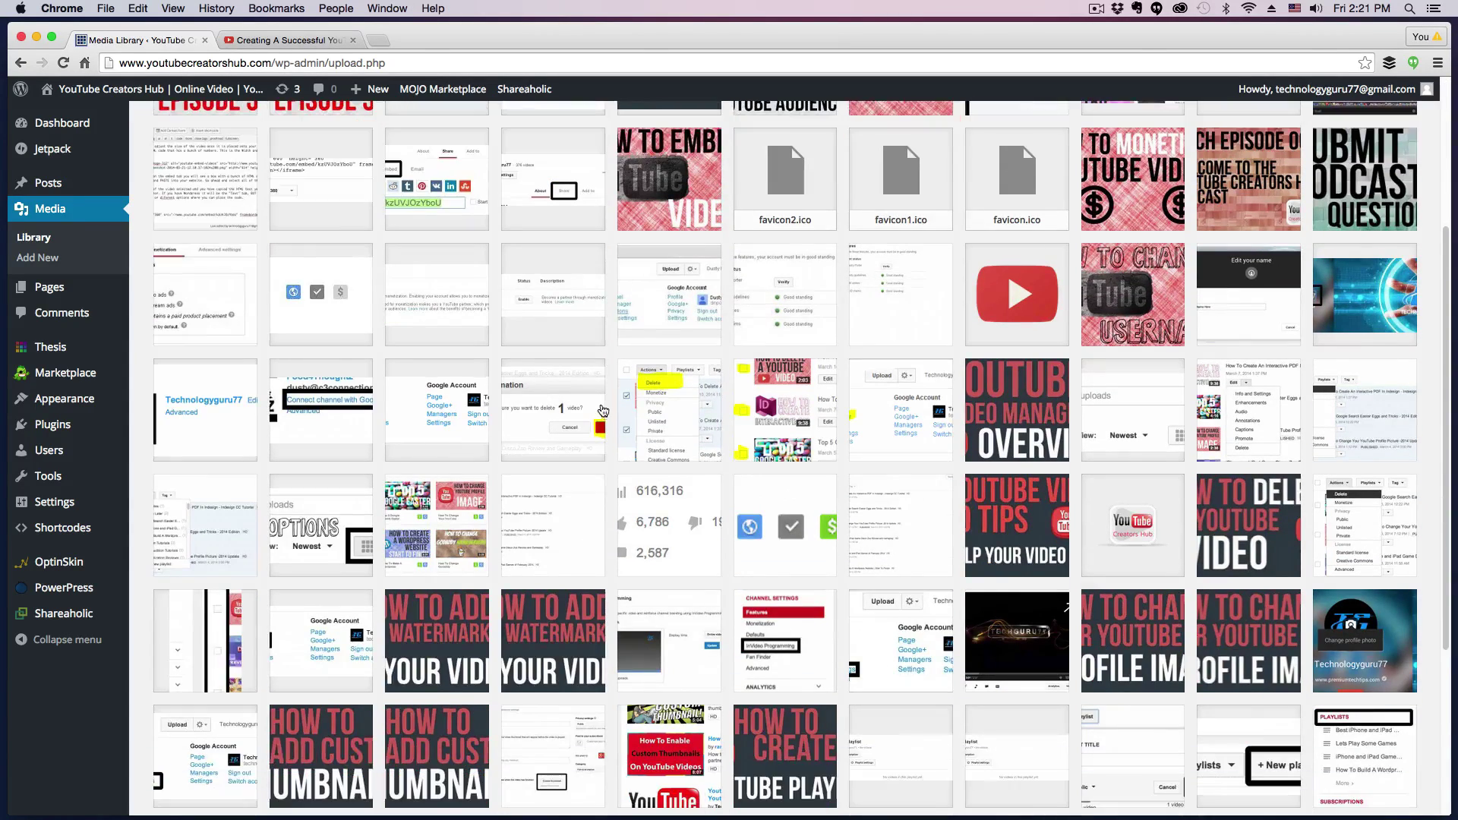
scroll(600, 413, up, 6)
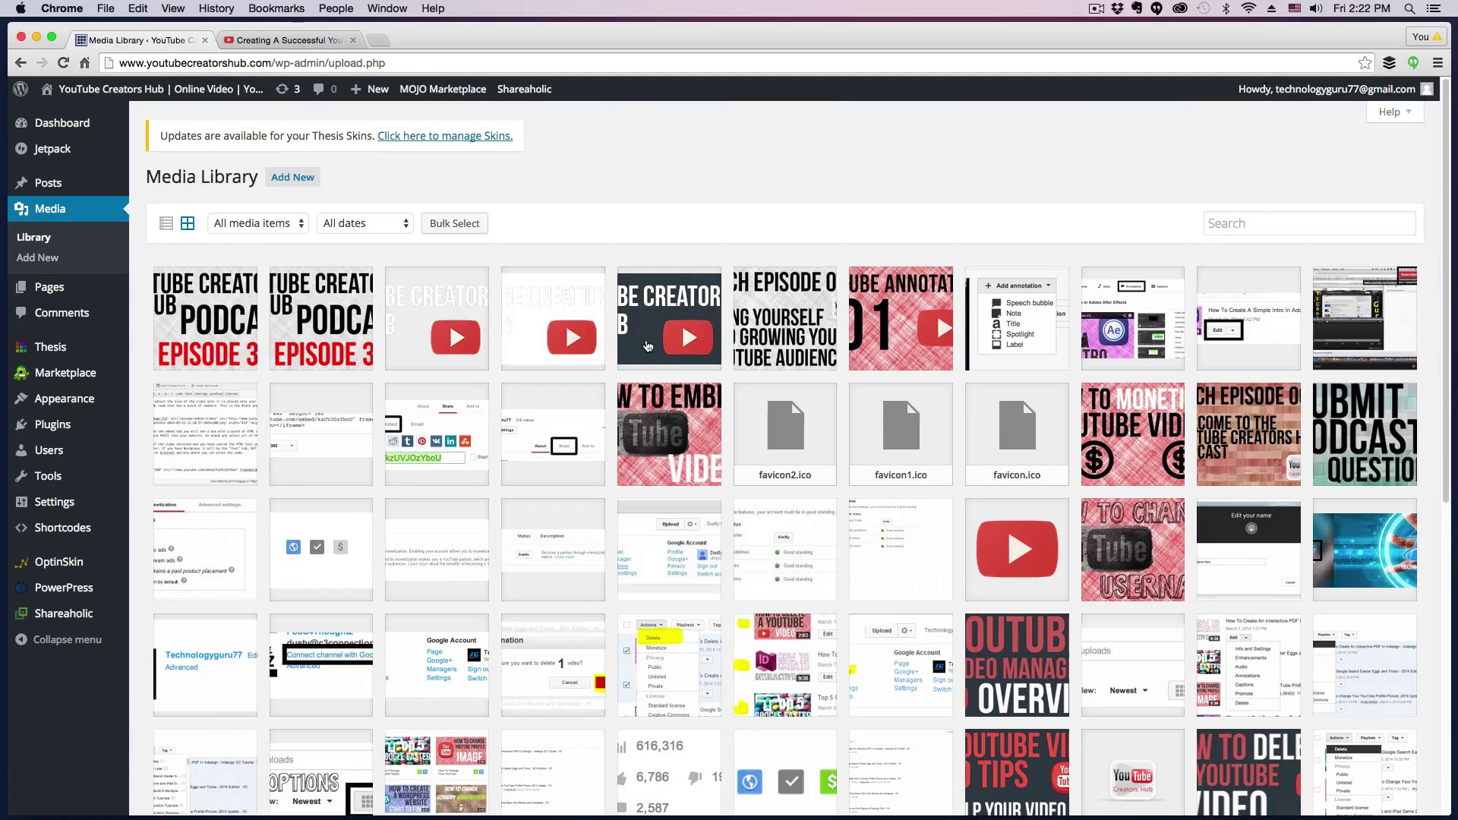
Show the media upload area and its file chooser, cancel choosing a file, and reload the Media Library
click(304, 184)
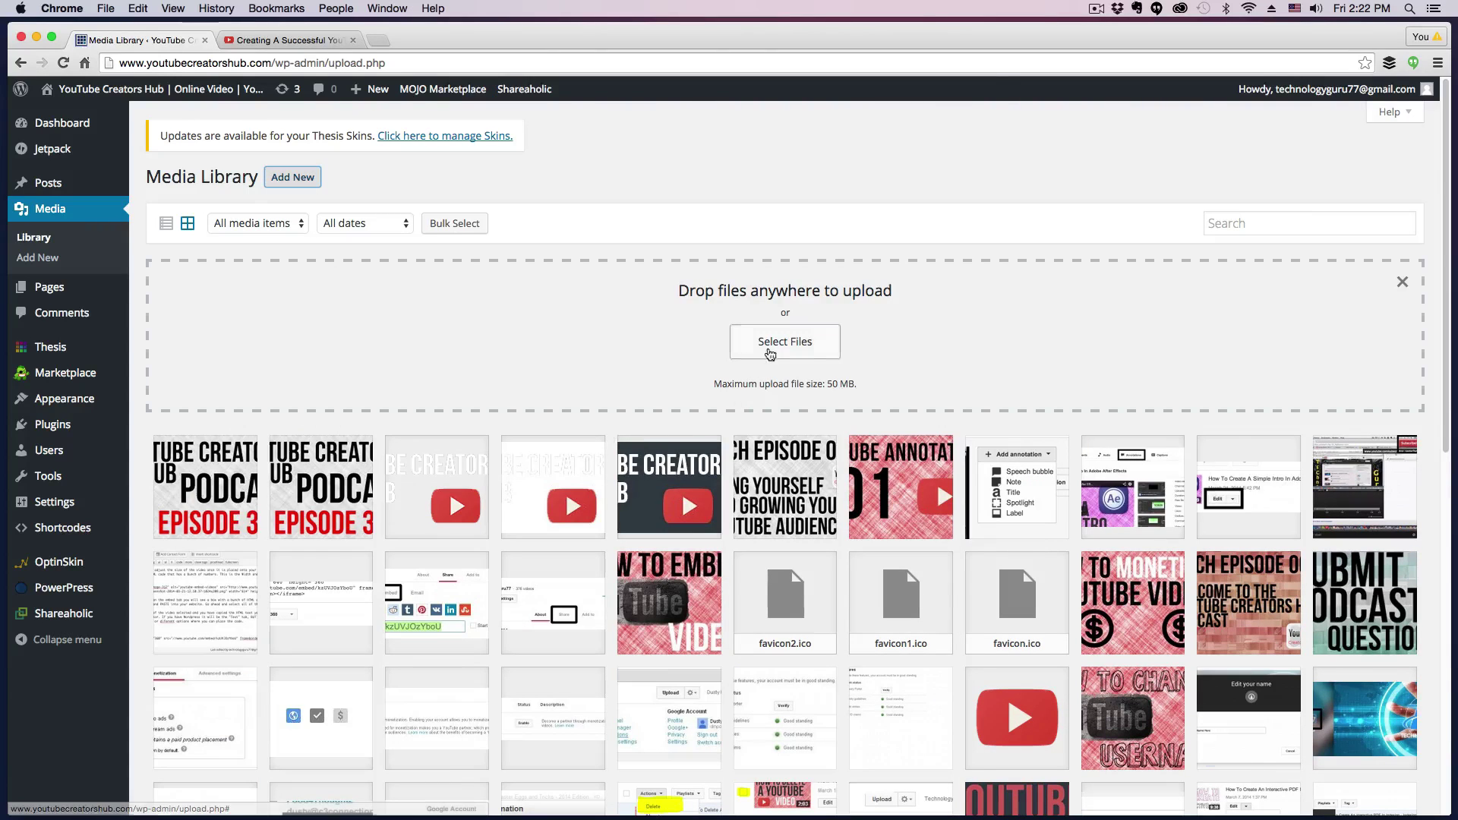
click(772, 349)
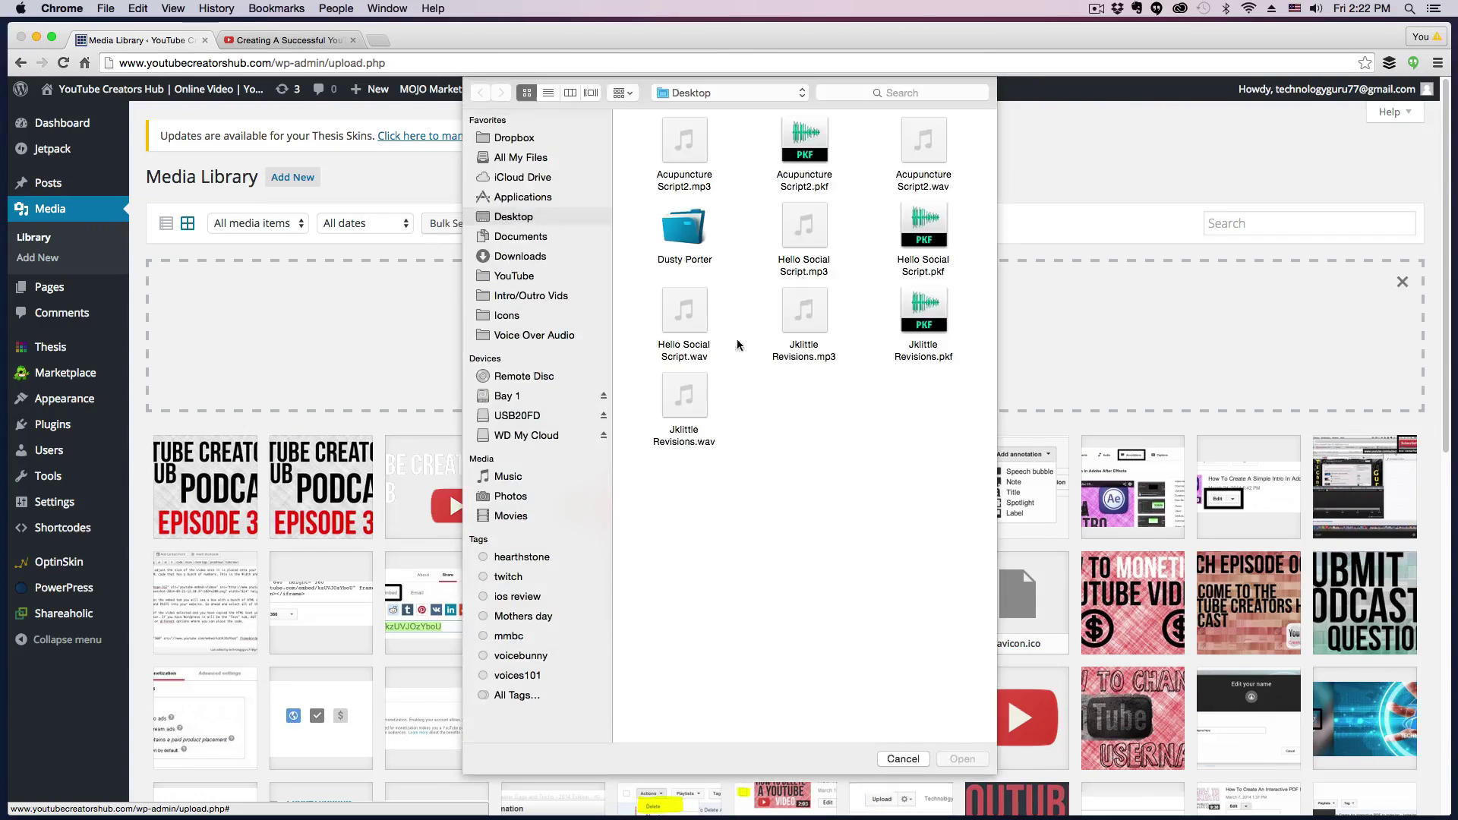
click(911, 757)
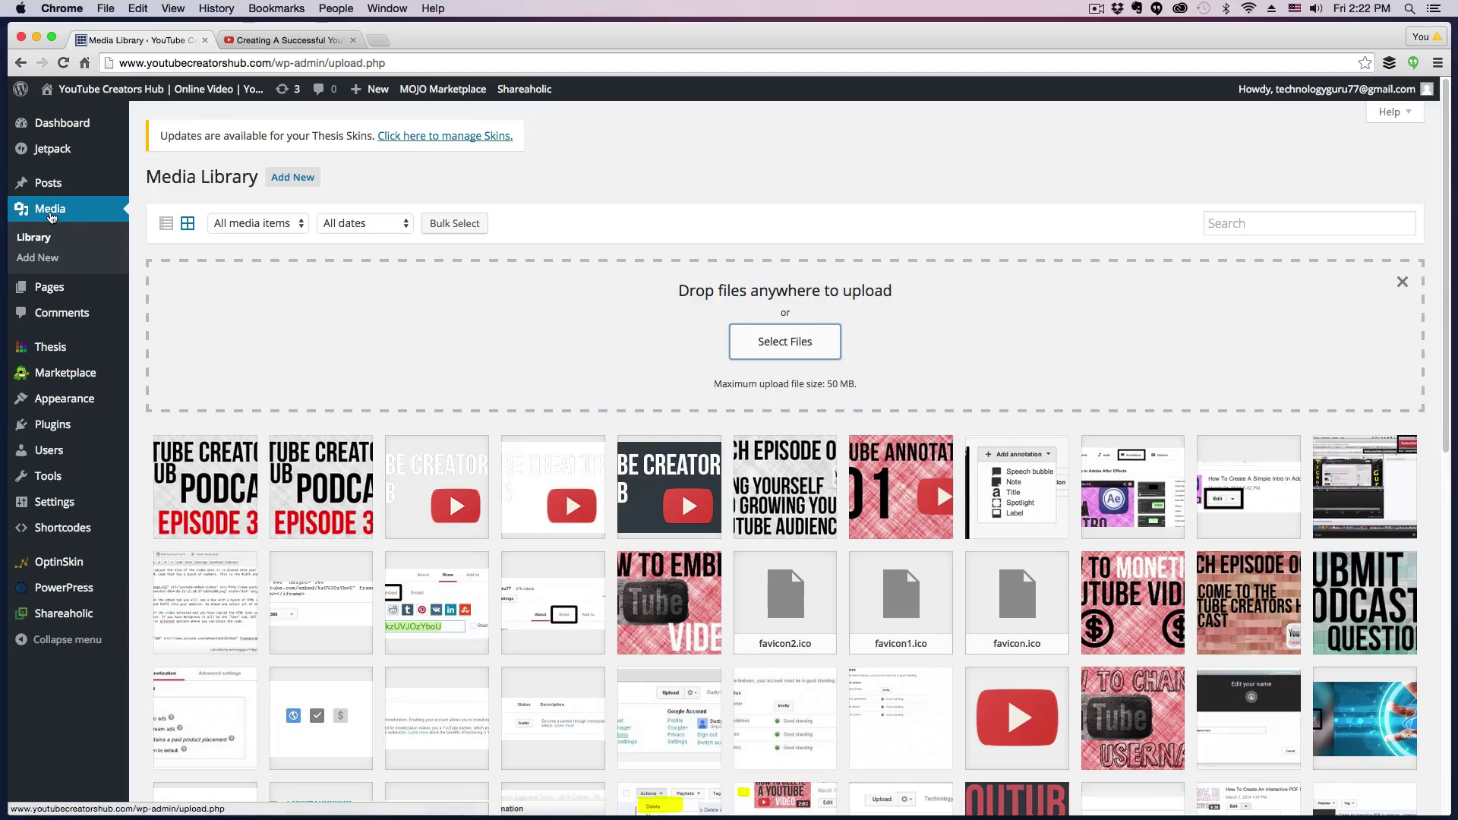
click(52, 218)
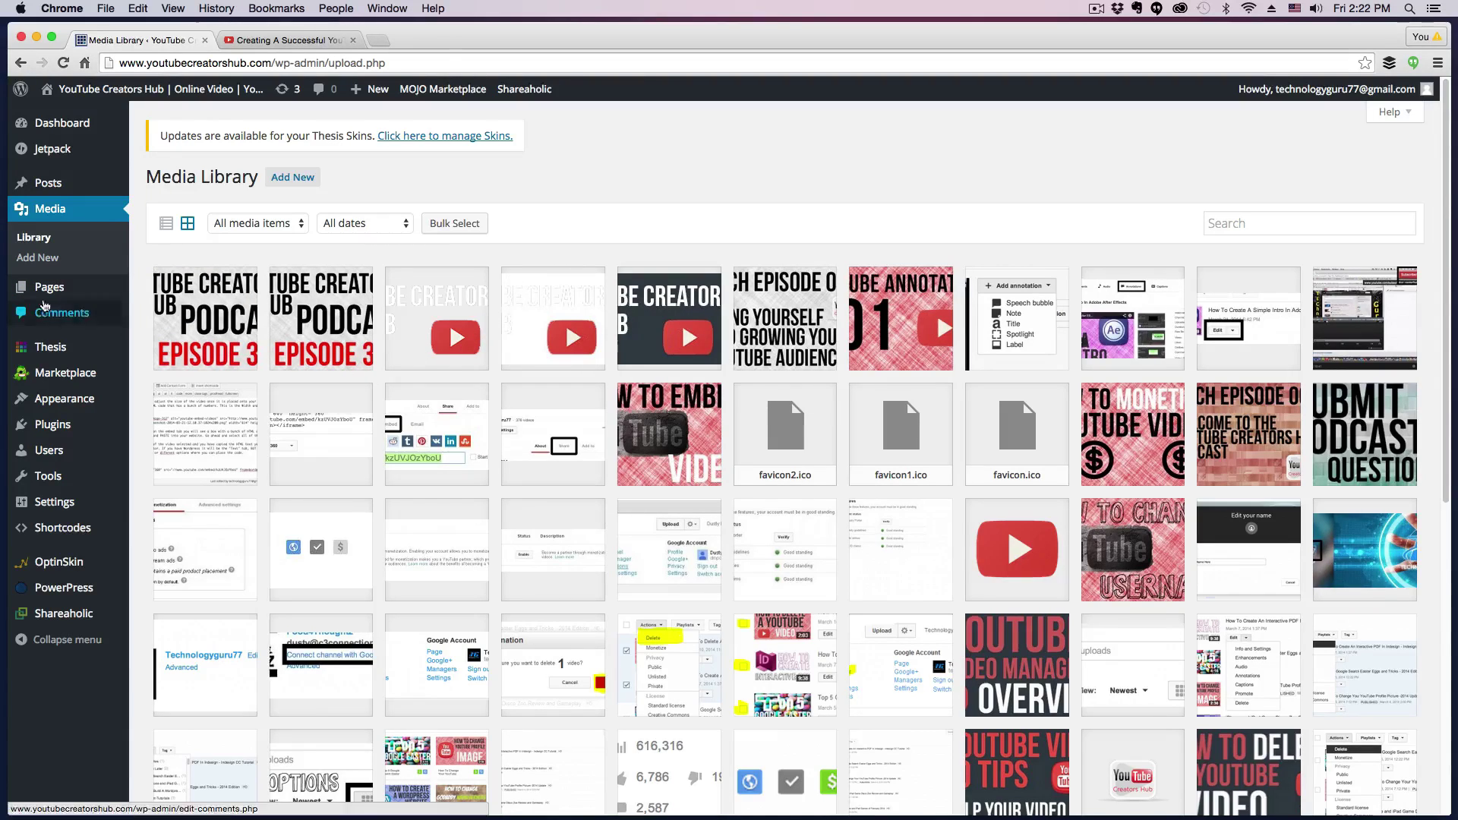
Open the list of all pages, view the About Me page on the live site, and return to the site's front page
click(74, 297)
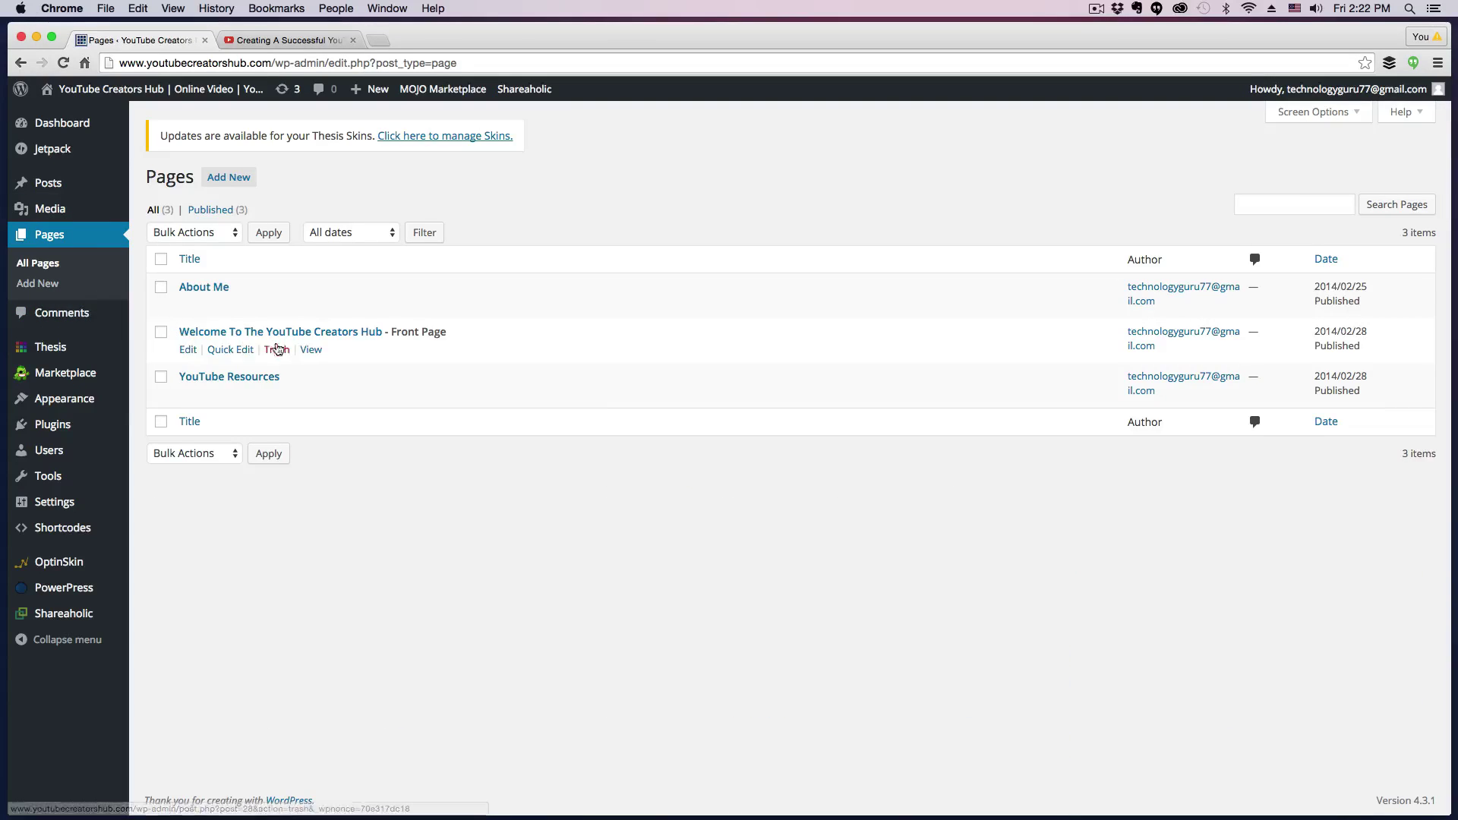
click(271, 44)
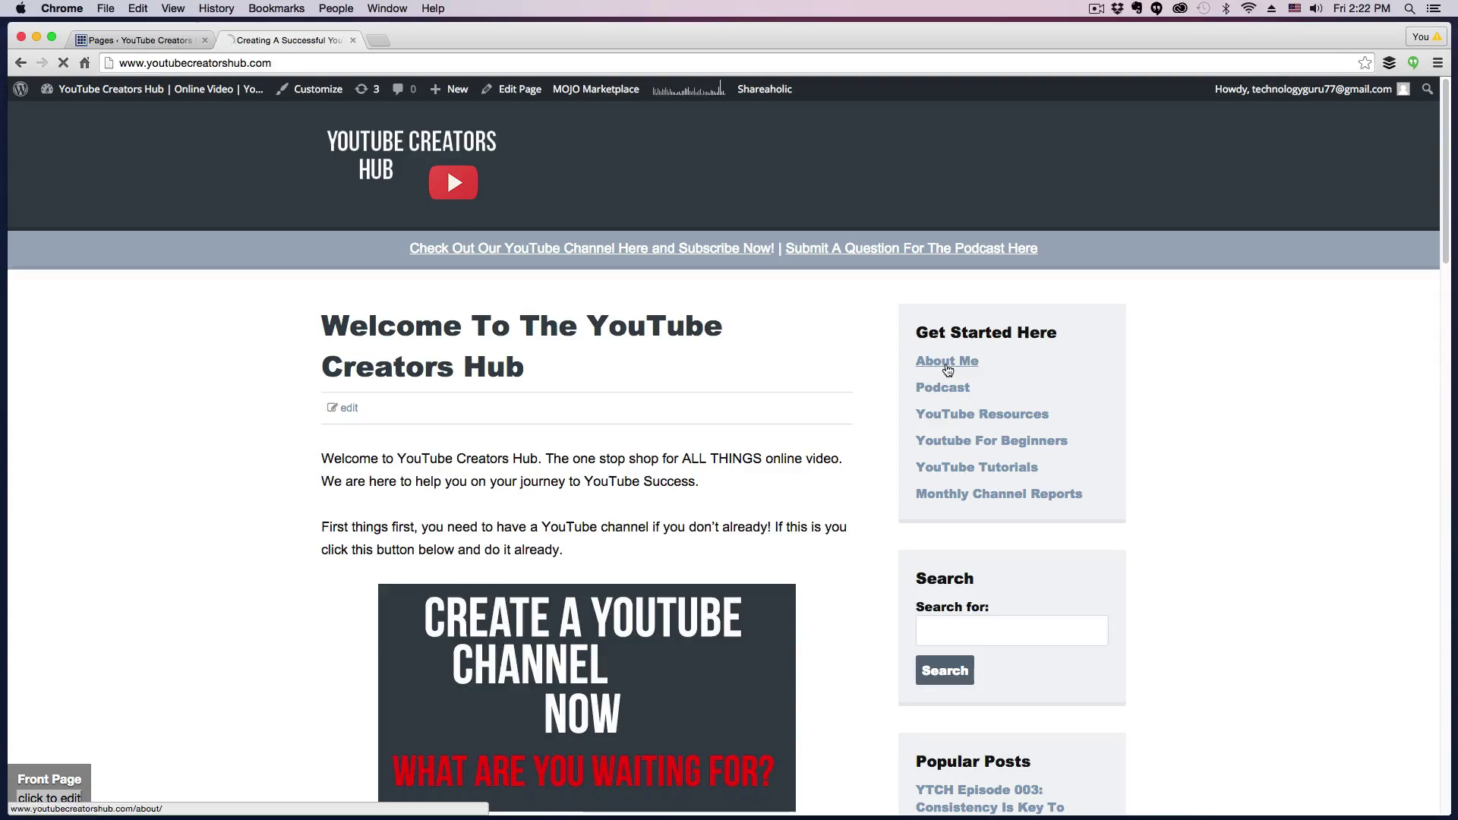
click(947, 370)
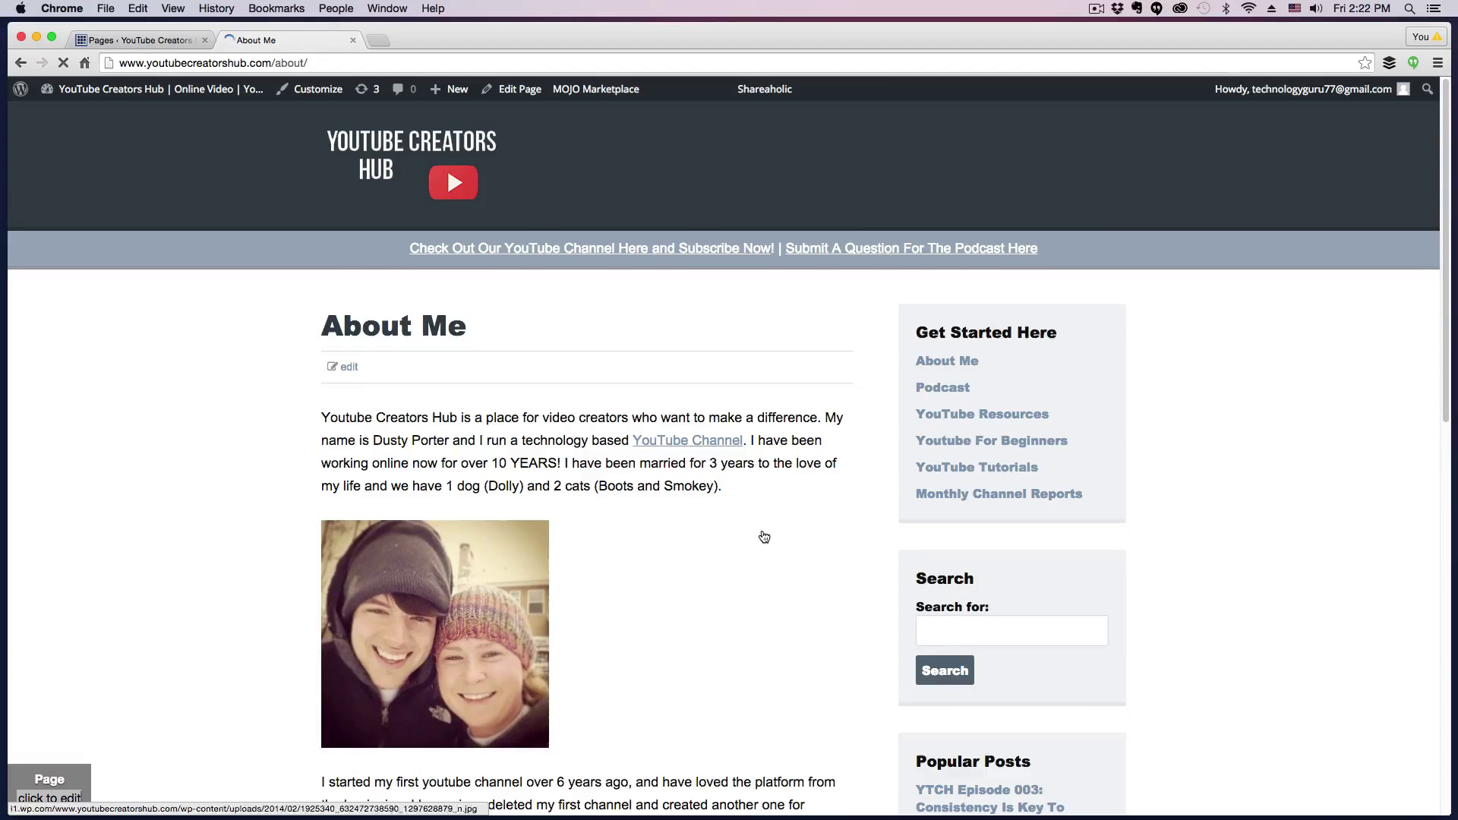
scroll(761, 540, down, 5)
scroll(629, 388, up, 5)
click(402, 138)
Return to the dashboard's pages list and open a blank new page in the editor
click(140, 40)
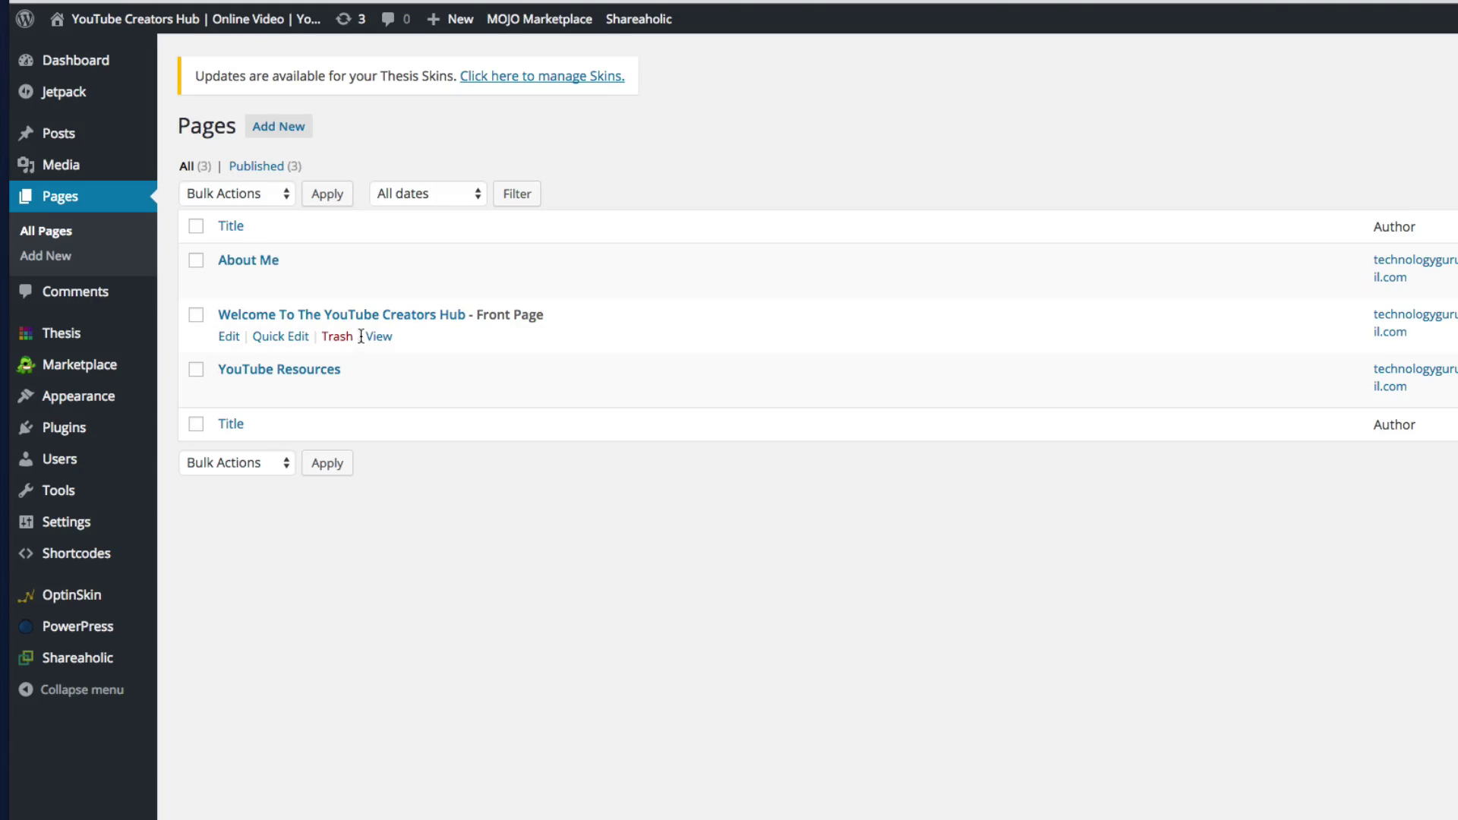
mouse_move(99, 134)
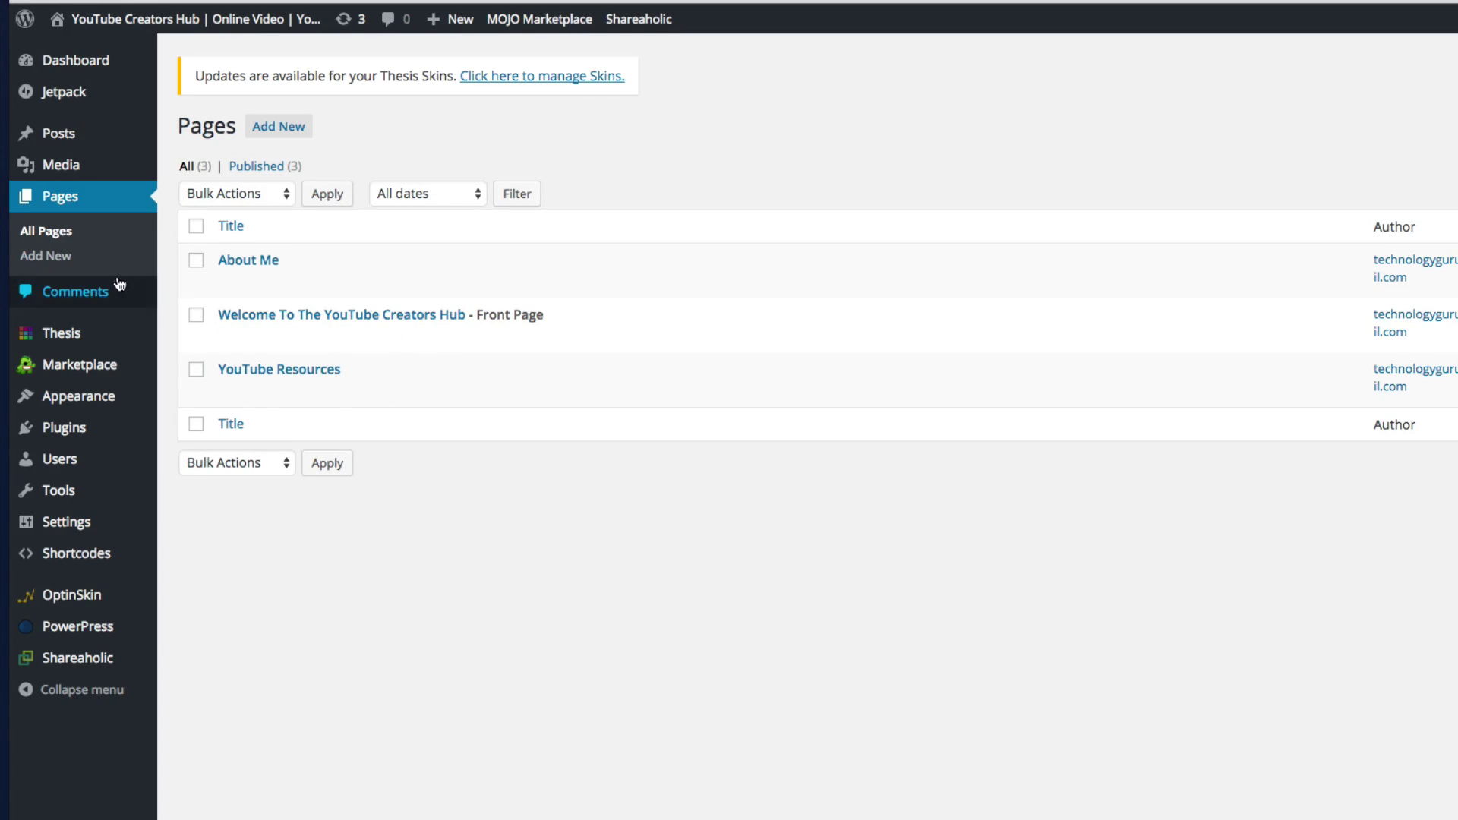
click(81, 267)
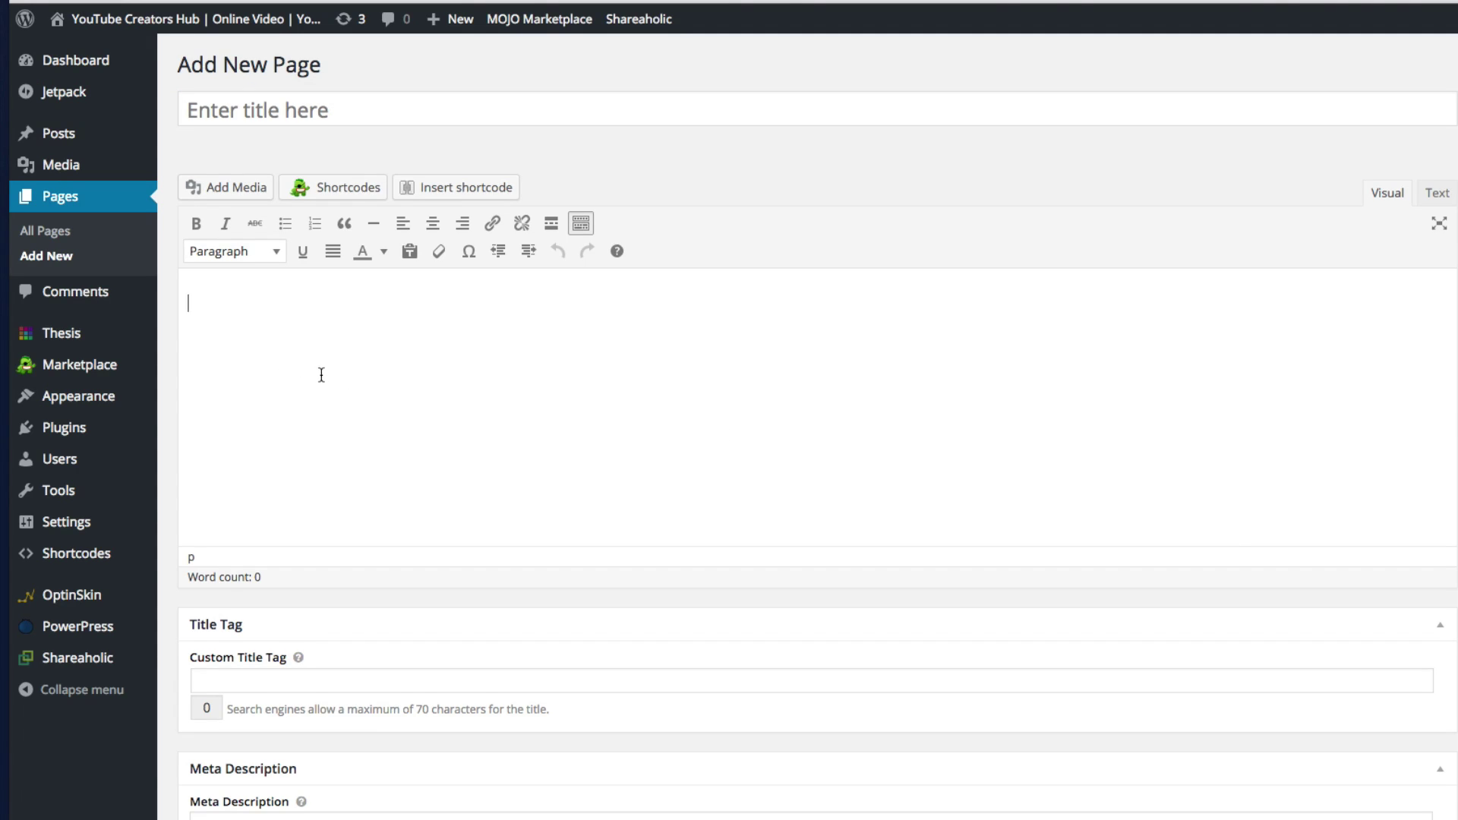
Open the list of all comments and look over the submitted comments
mouse_move(82, 304)
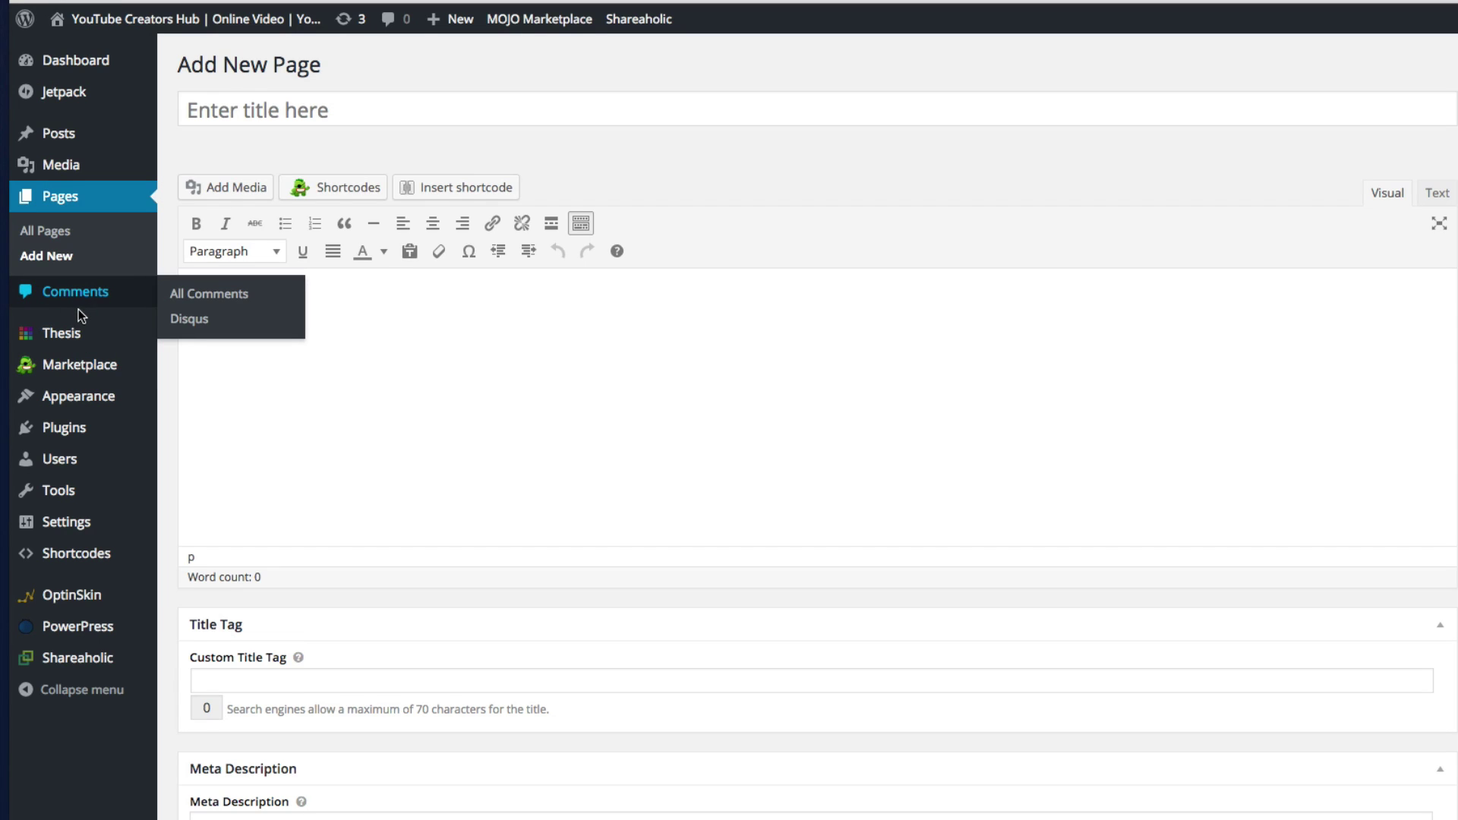
click(79, 310)
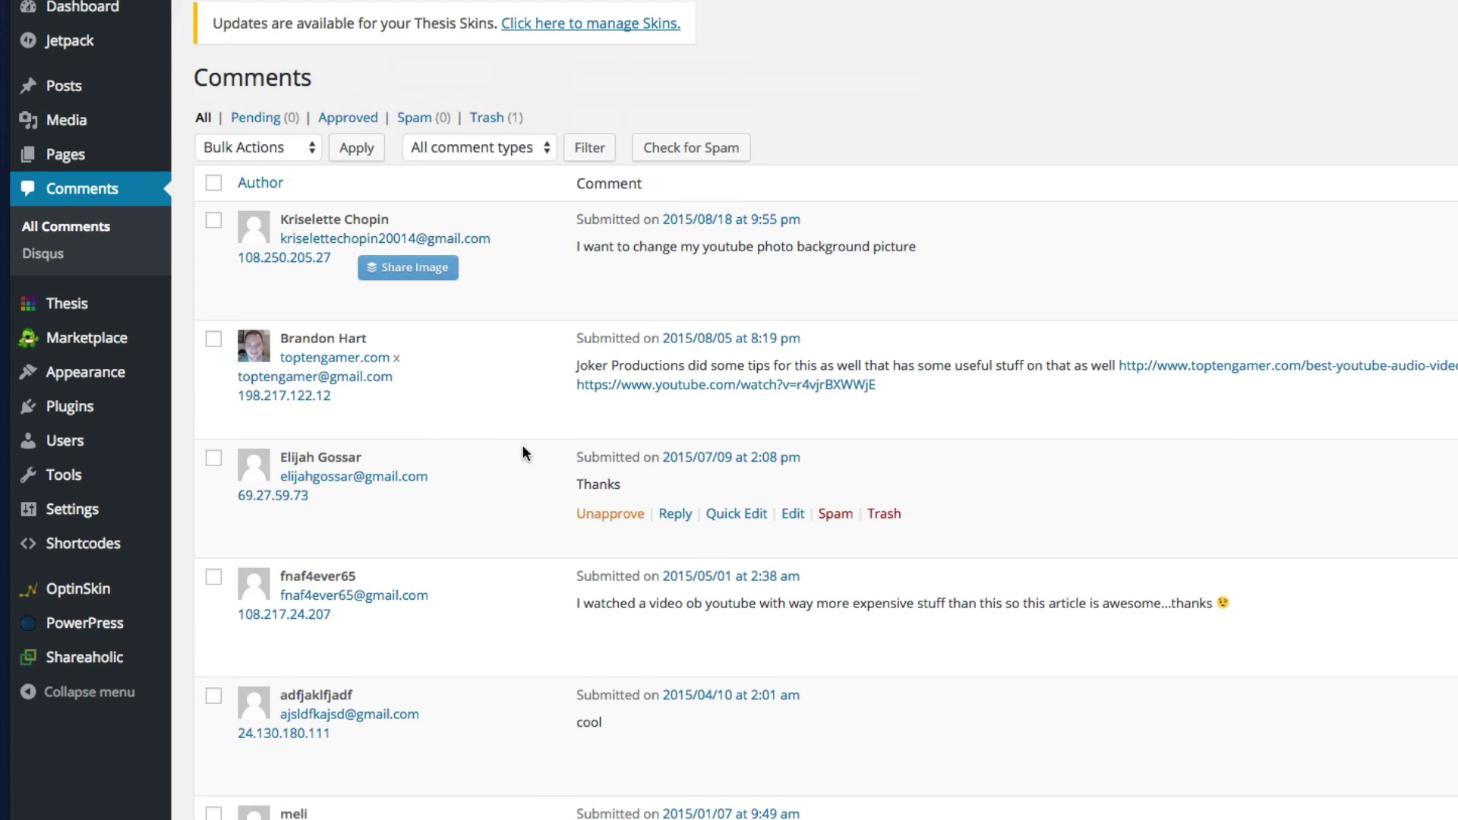
Look through the remaining submitted comments and the moderation options offered for each one
scroll(522, 438, down, 2)
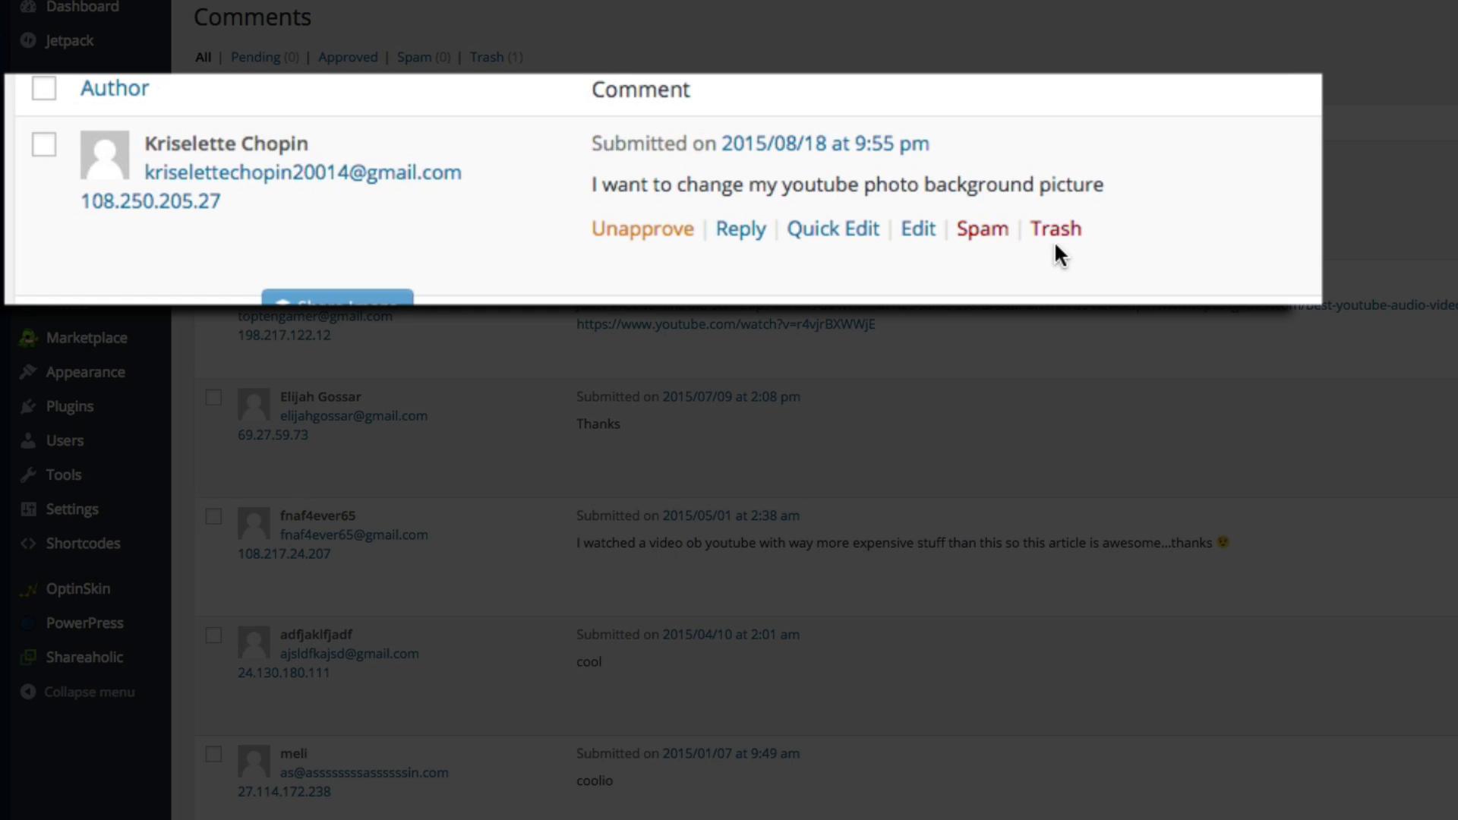
scroll(1128, 506, down, 3)
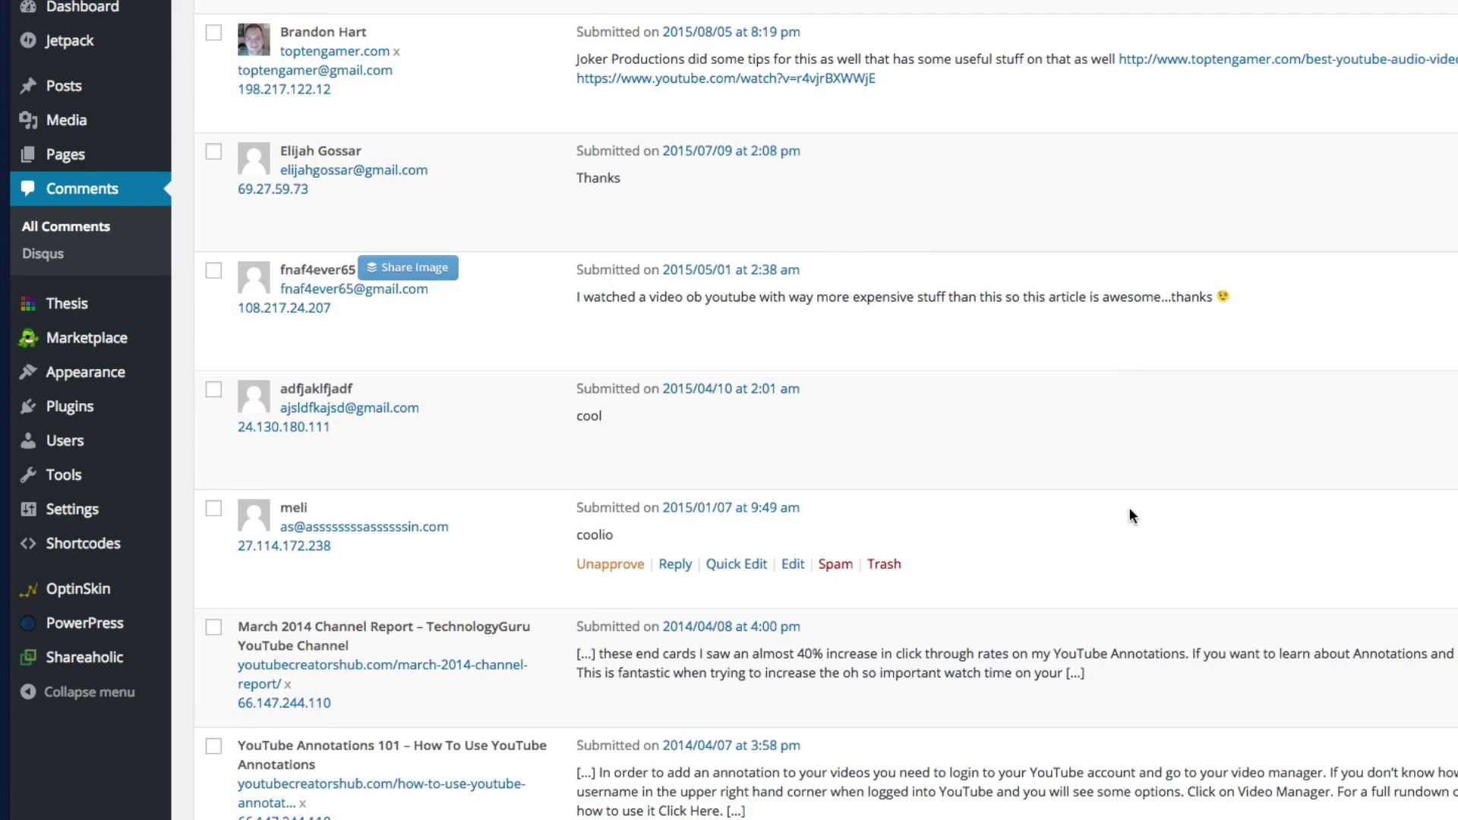
scroll(1128, 506, up, 2)
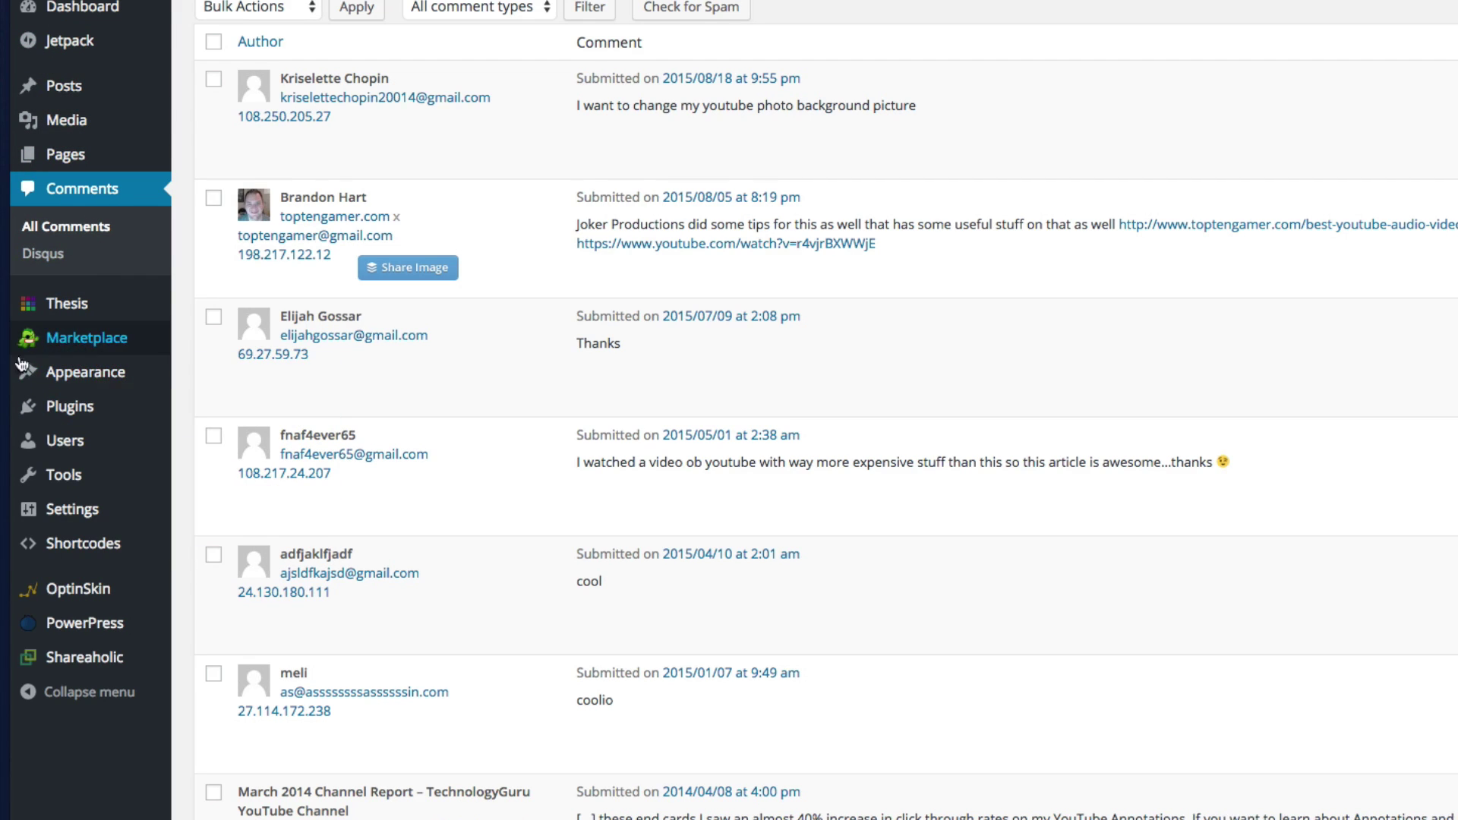
Open the list of installed themes in the dashboard's appearance section
mouse_move(116, 377)
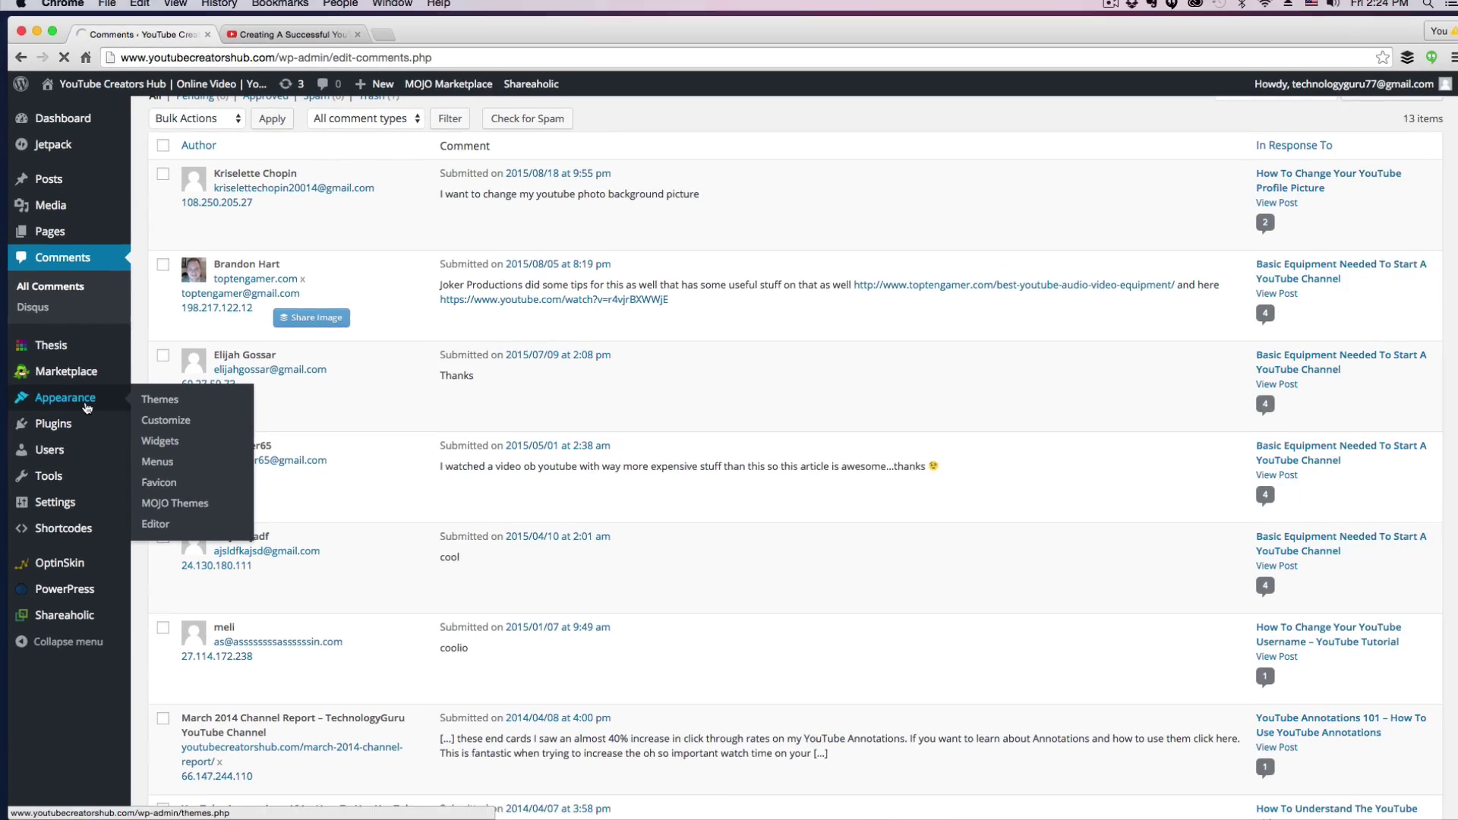
click(115, 378)
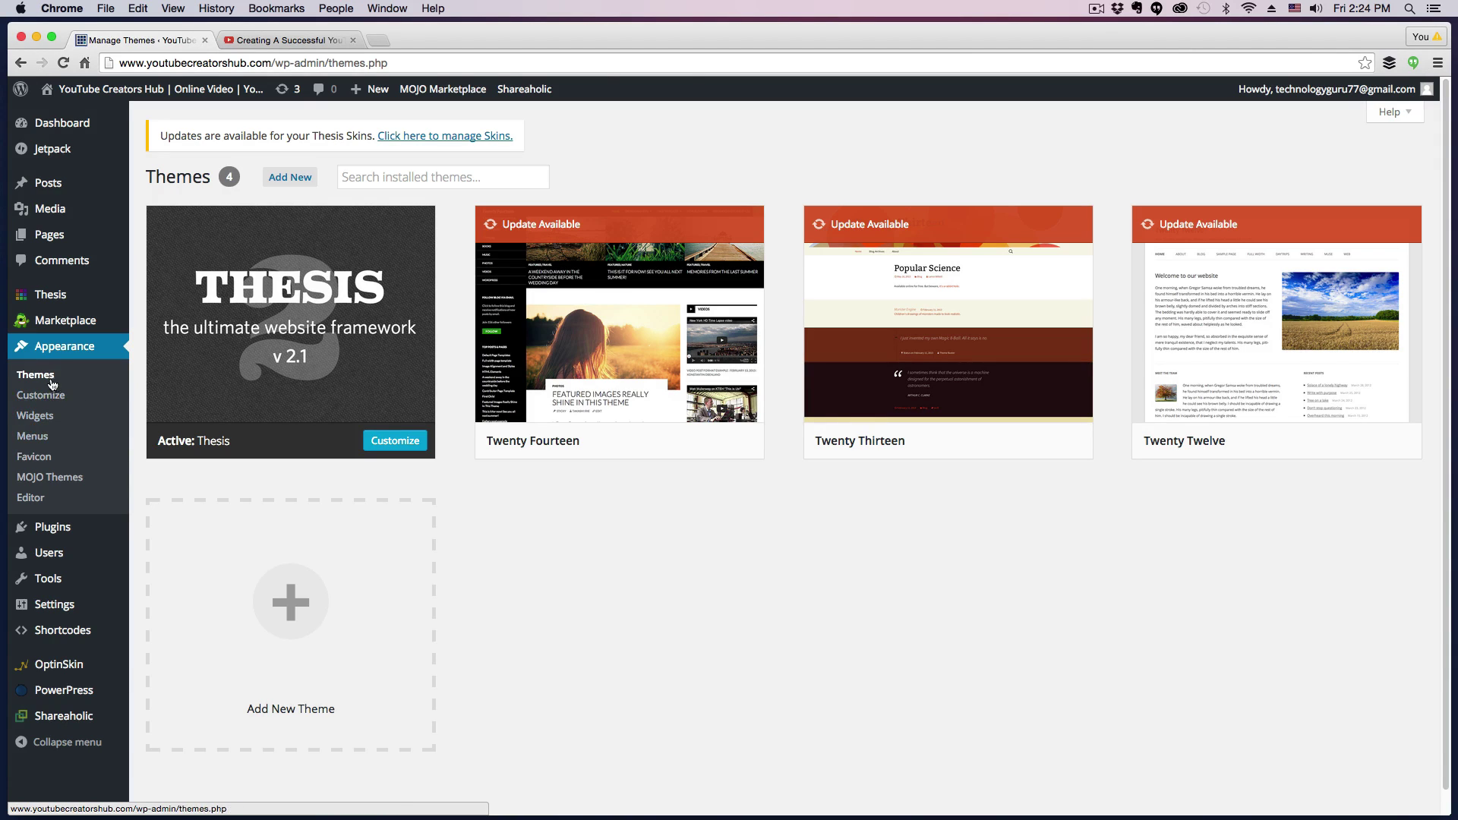
mouse_move(224, 351)
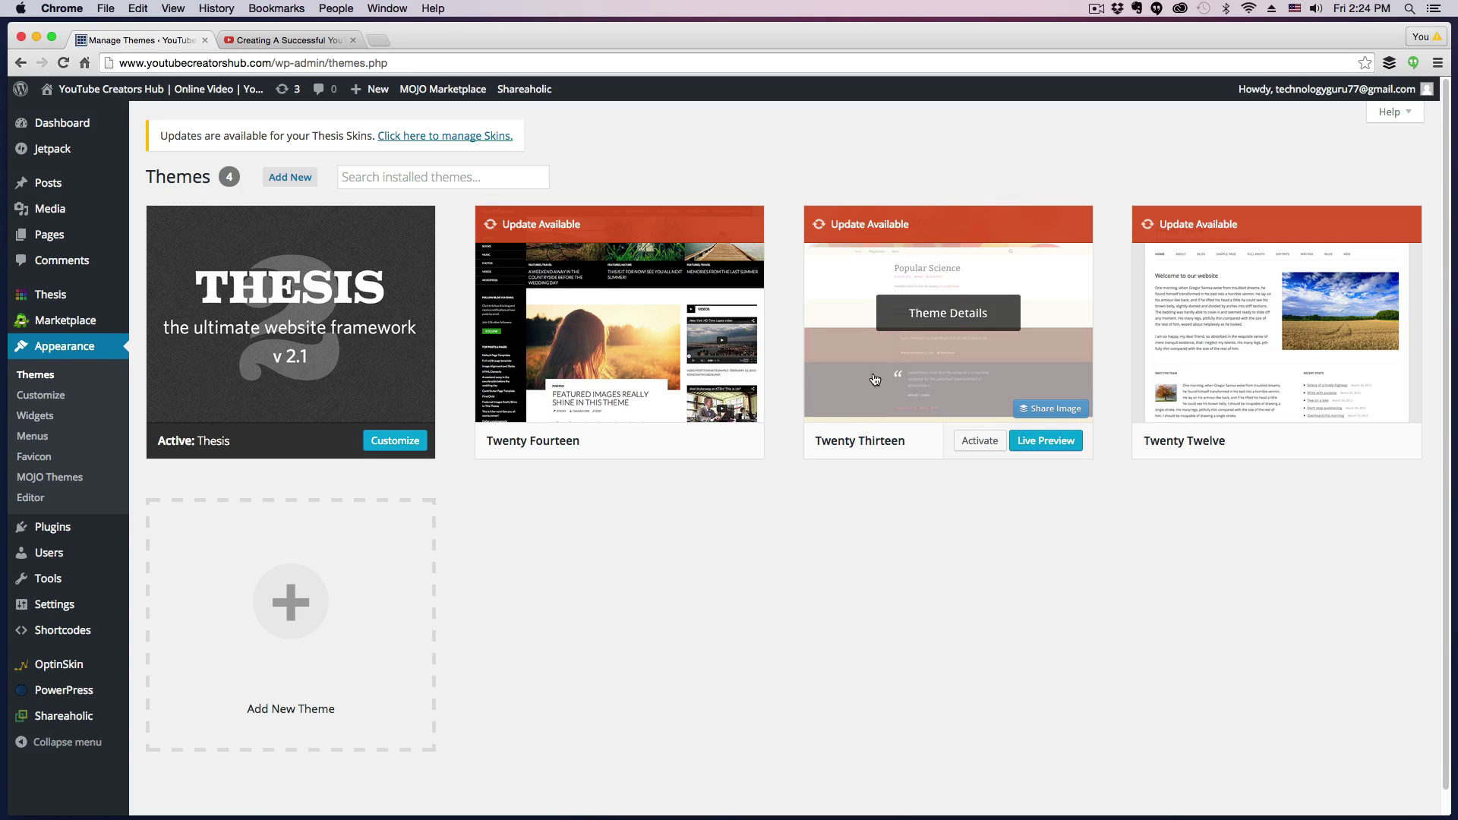
Preview the Twenty Fourteen theme live on the site, look over the page, and return to the themes list
mouse_move(718, 448)
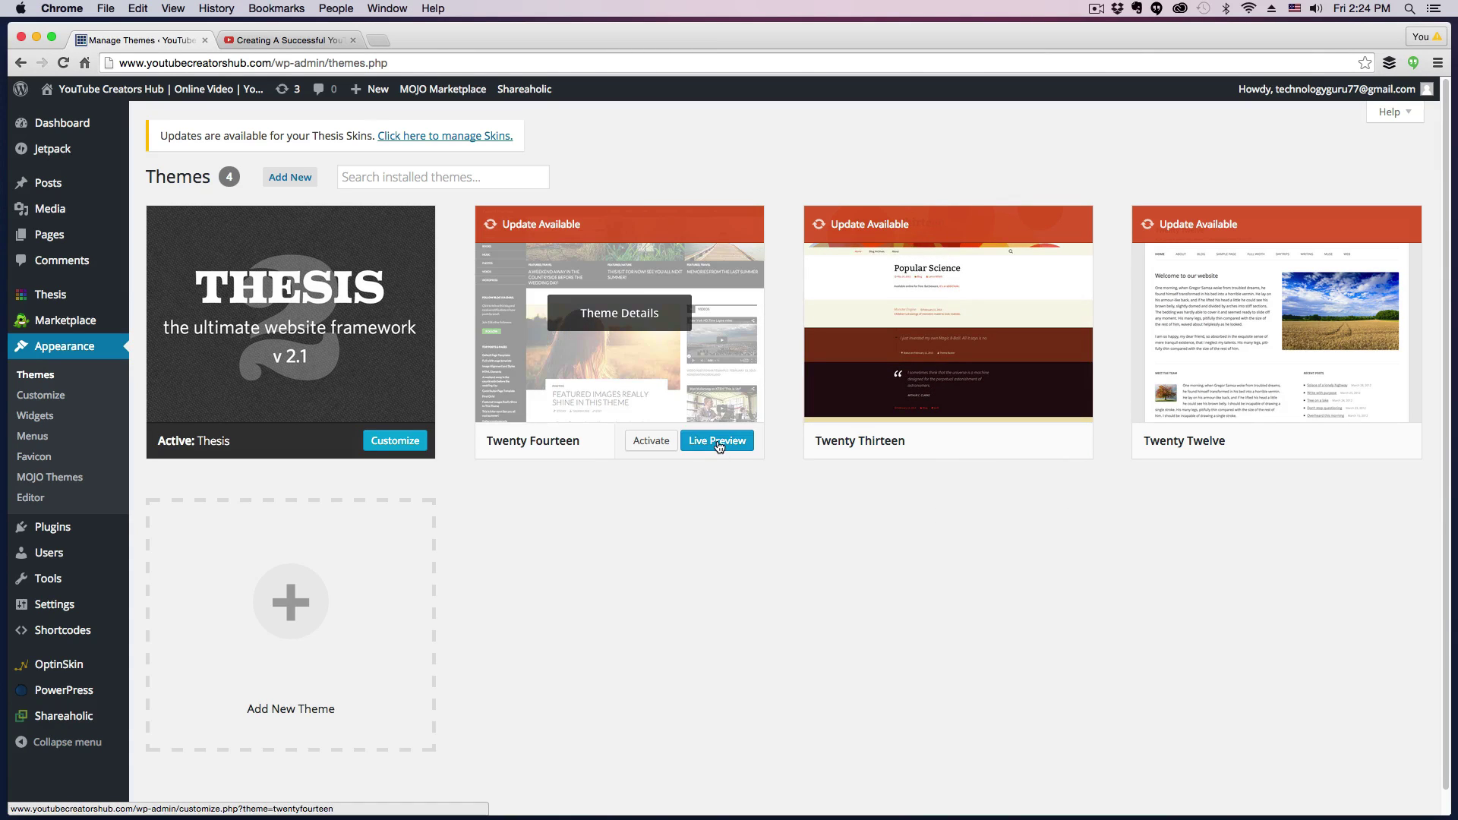
click(723, 443)
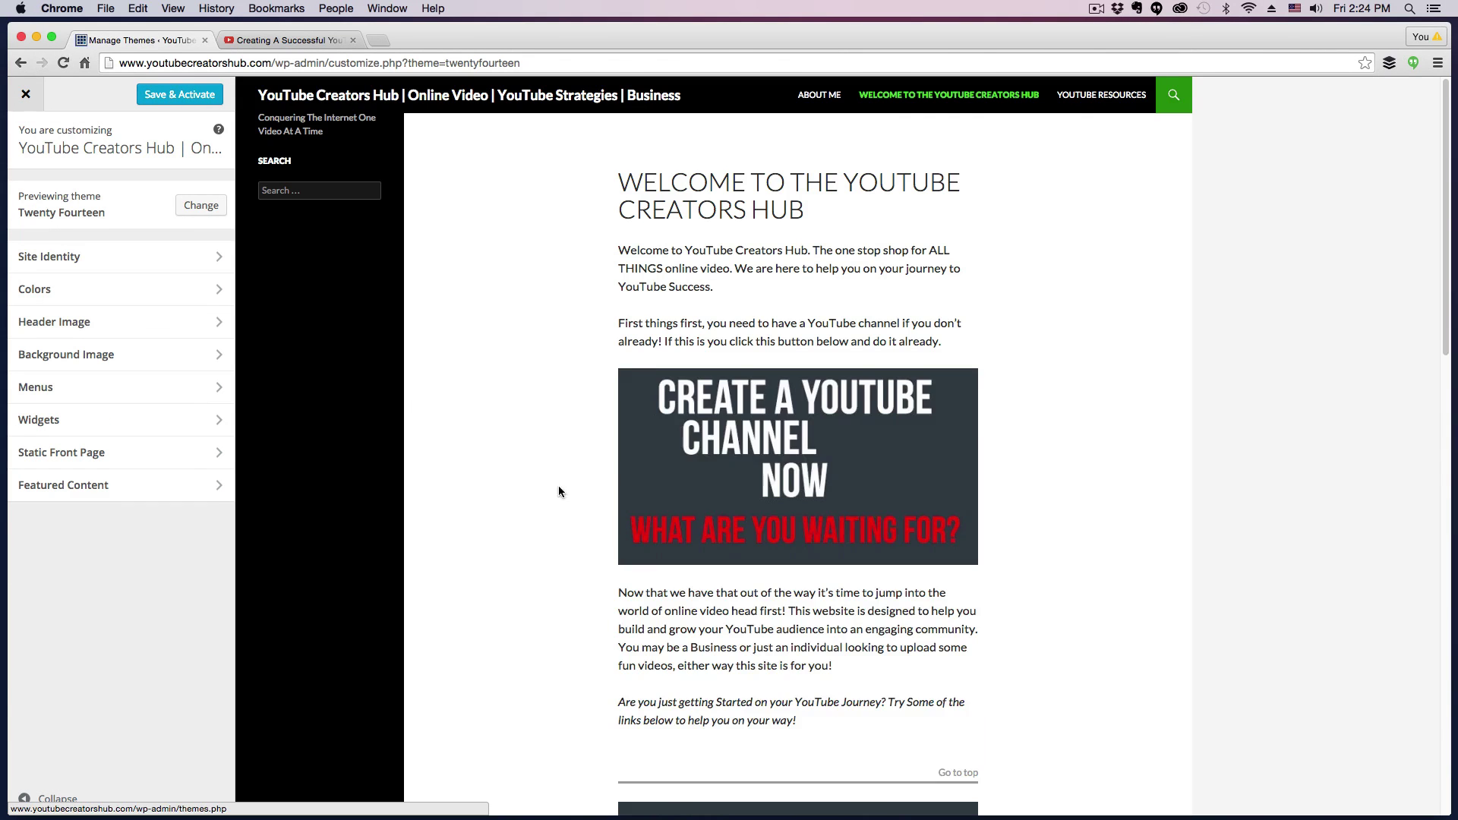
scroll(548, 516, down, 6)
scroll(539, 452, down, 6)
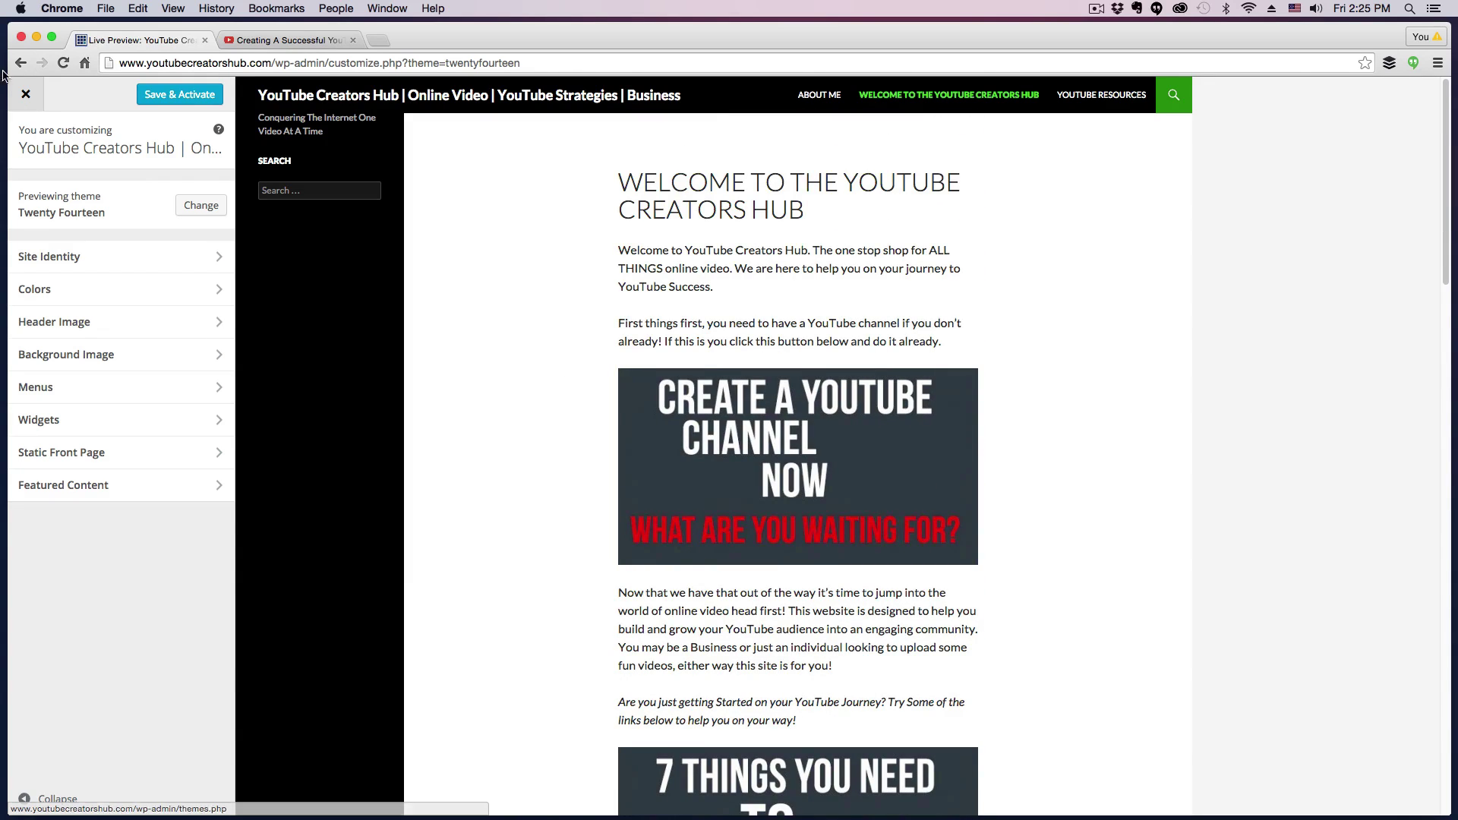
click(21, 62)
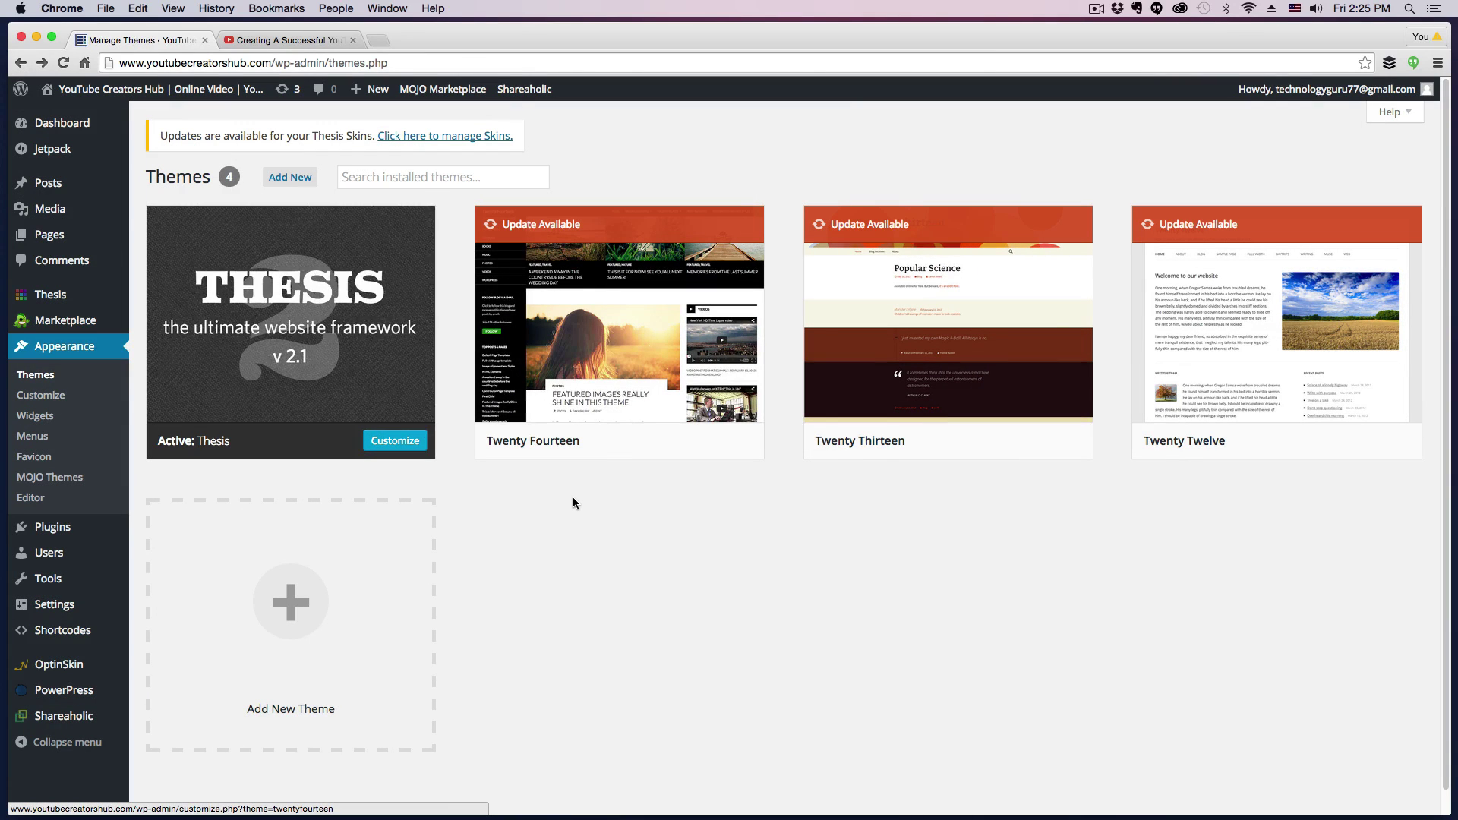
Show the upload form for adding a new .zip theme and return to the installed themes
mouse_move(615, 323)
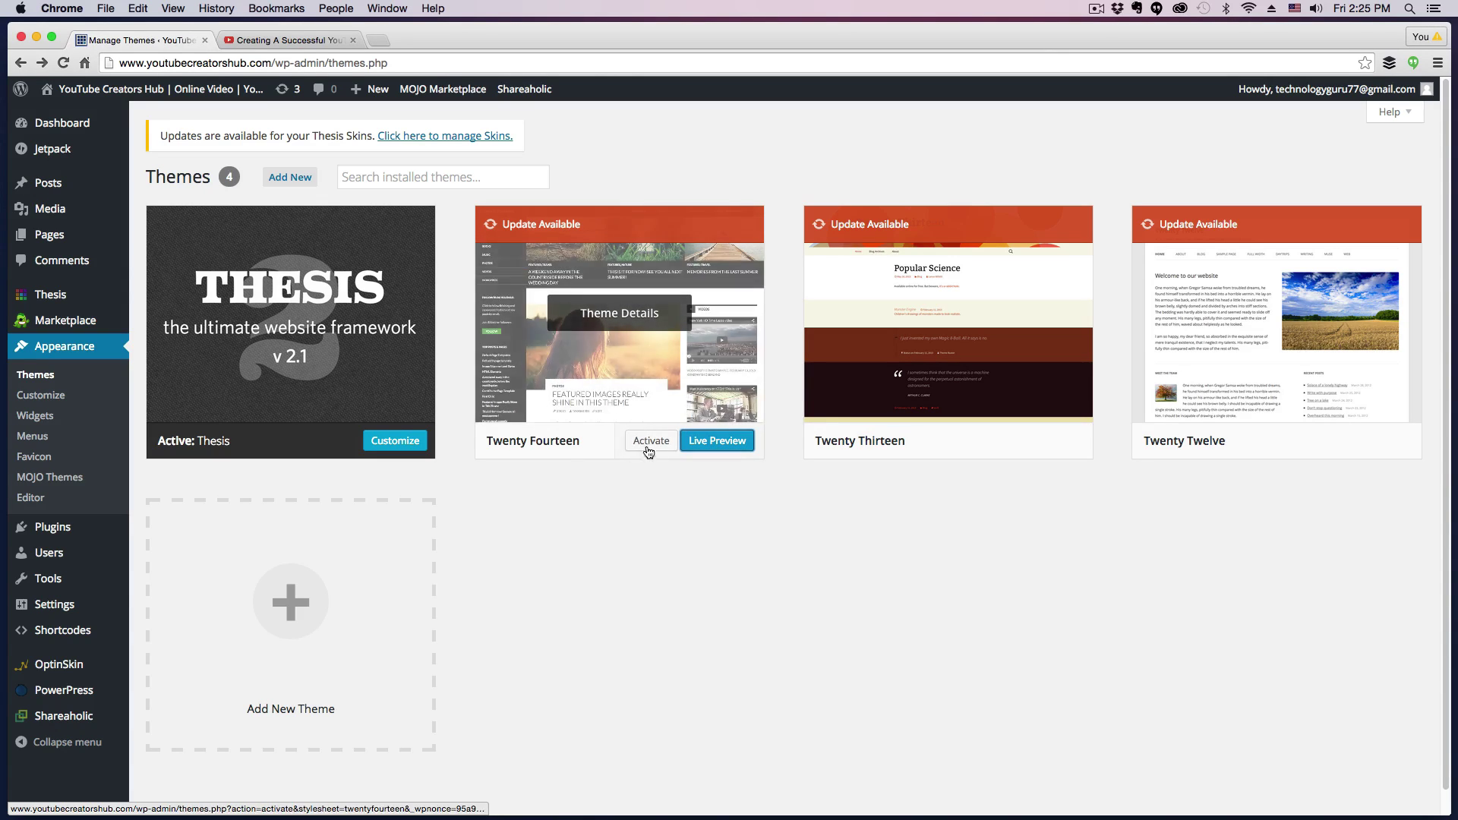
scroll(638, 526, down, 1)
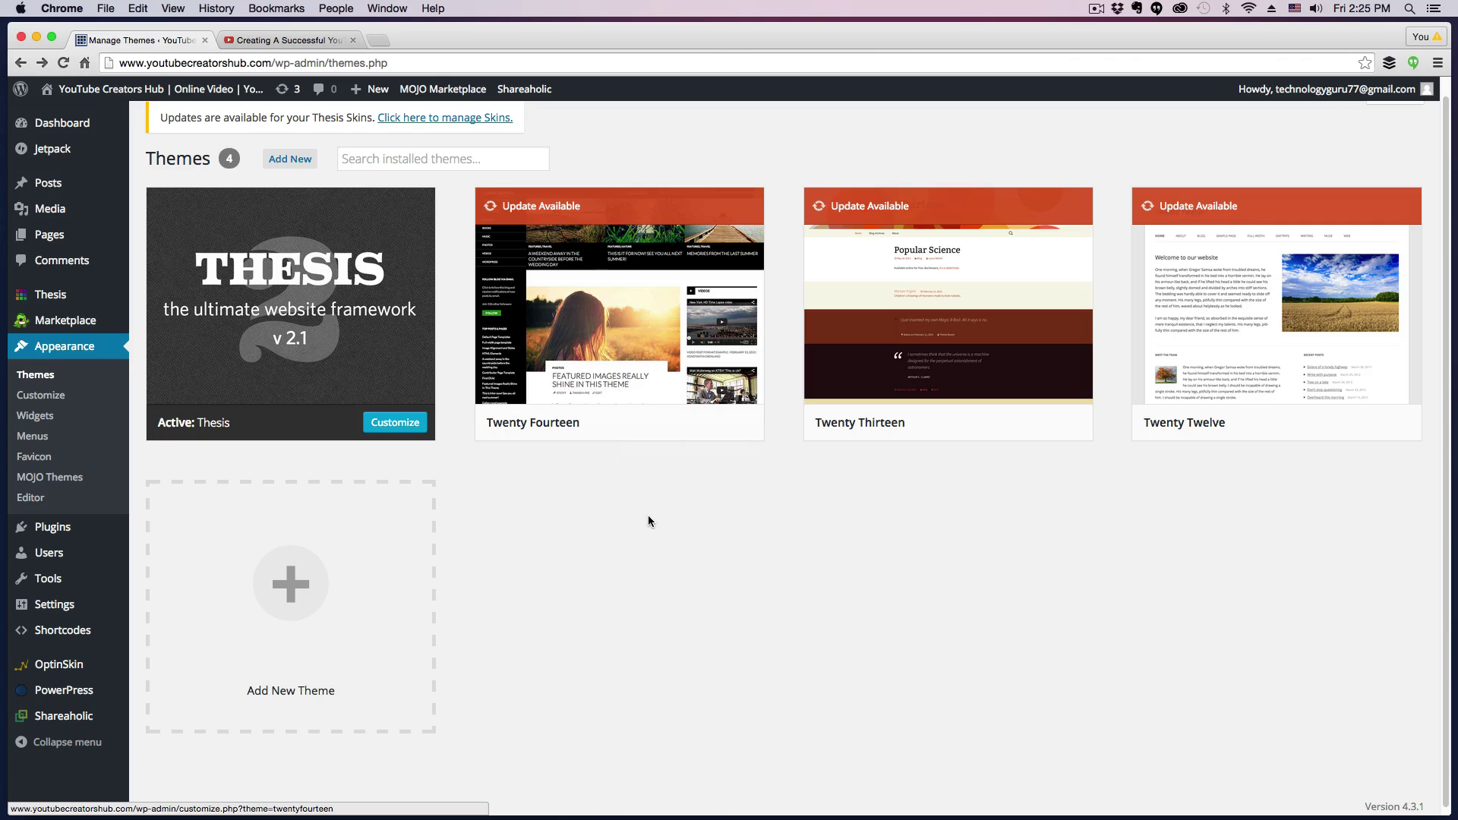
click(326, 581)
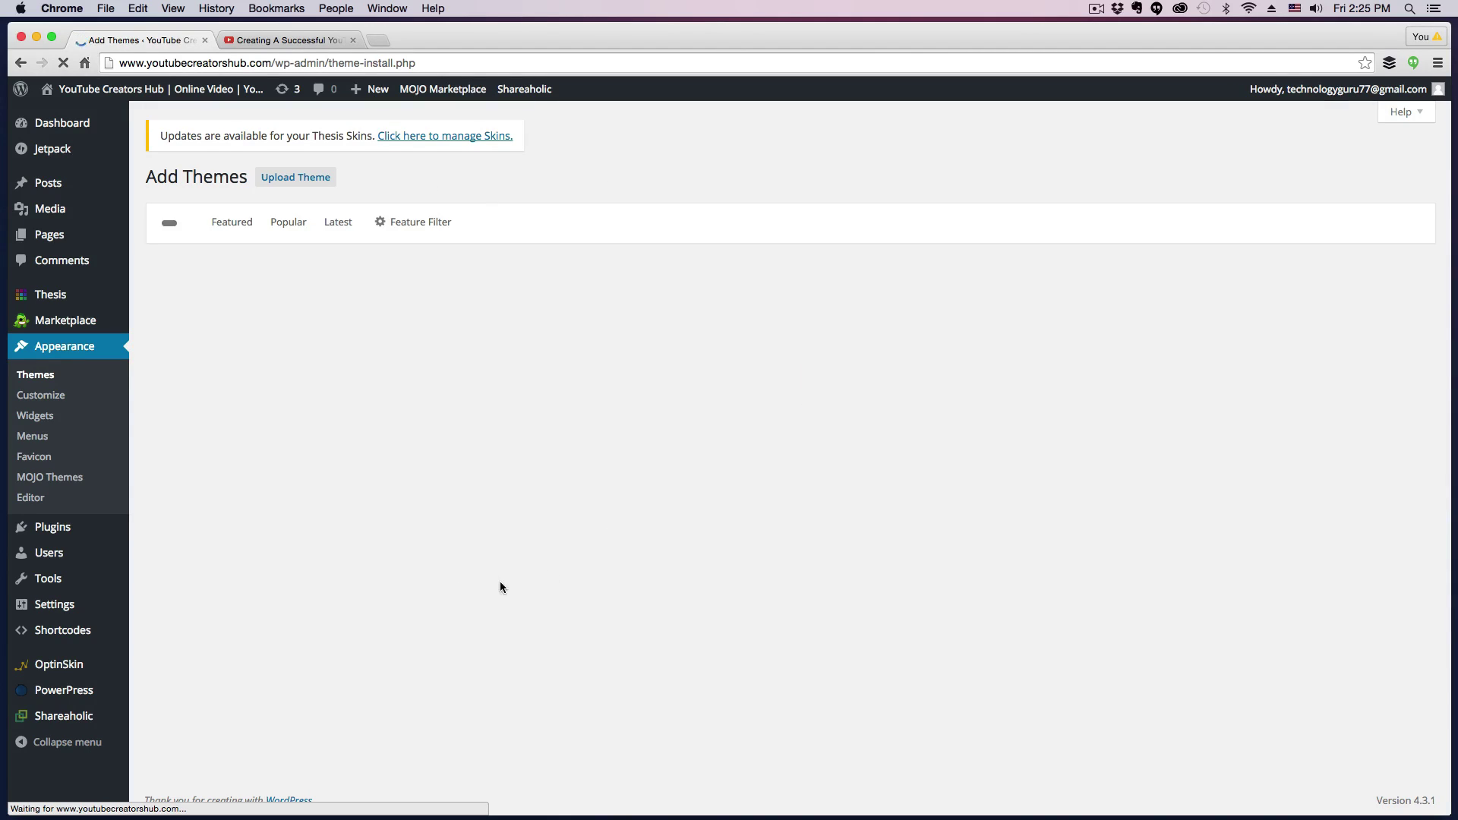
click(292, 178)
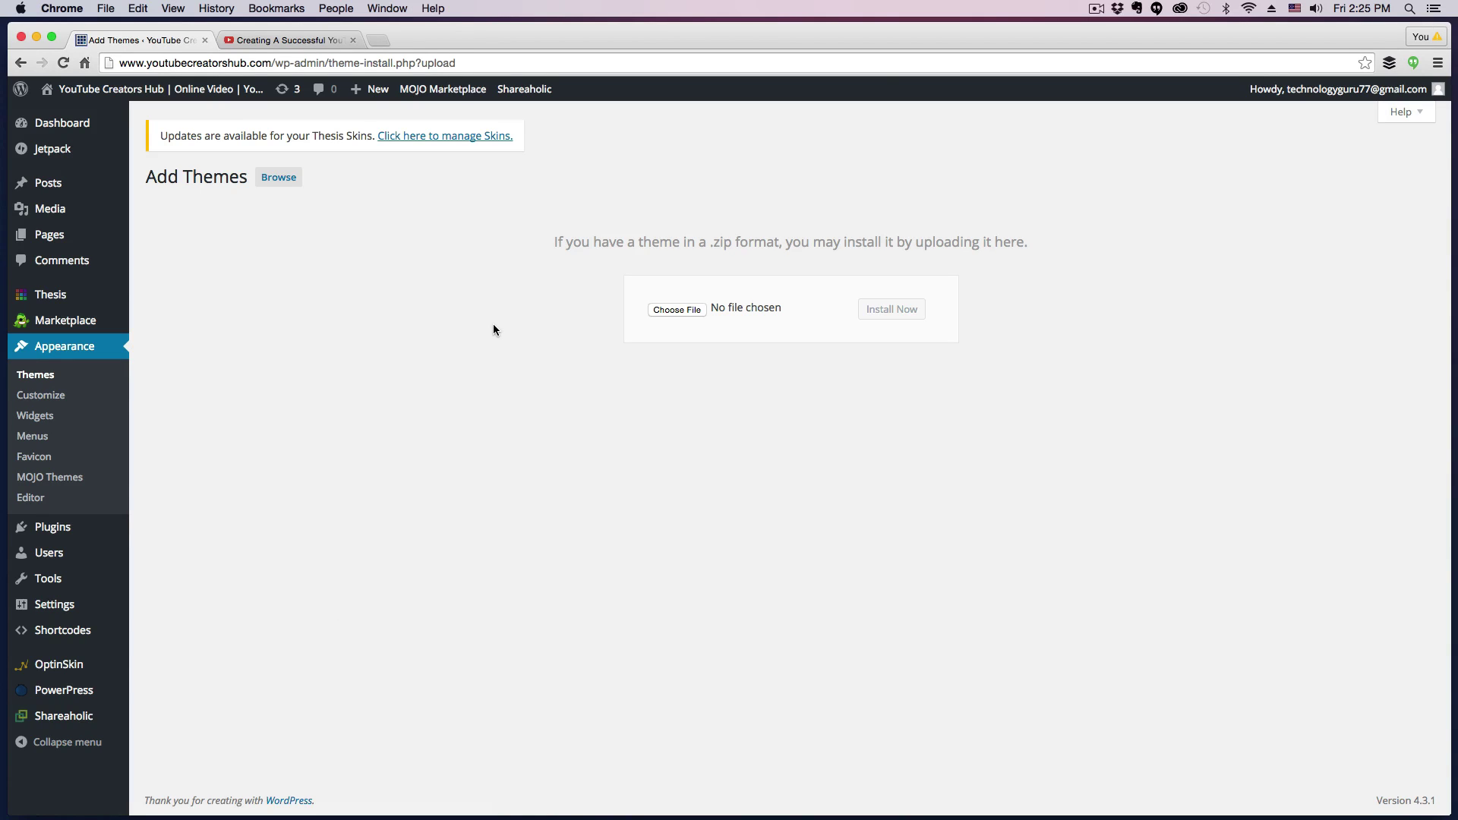
click(52, 376)
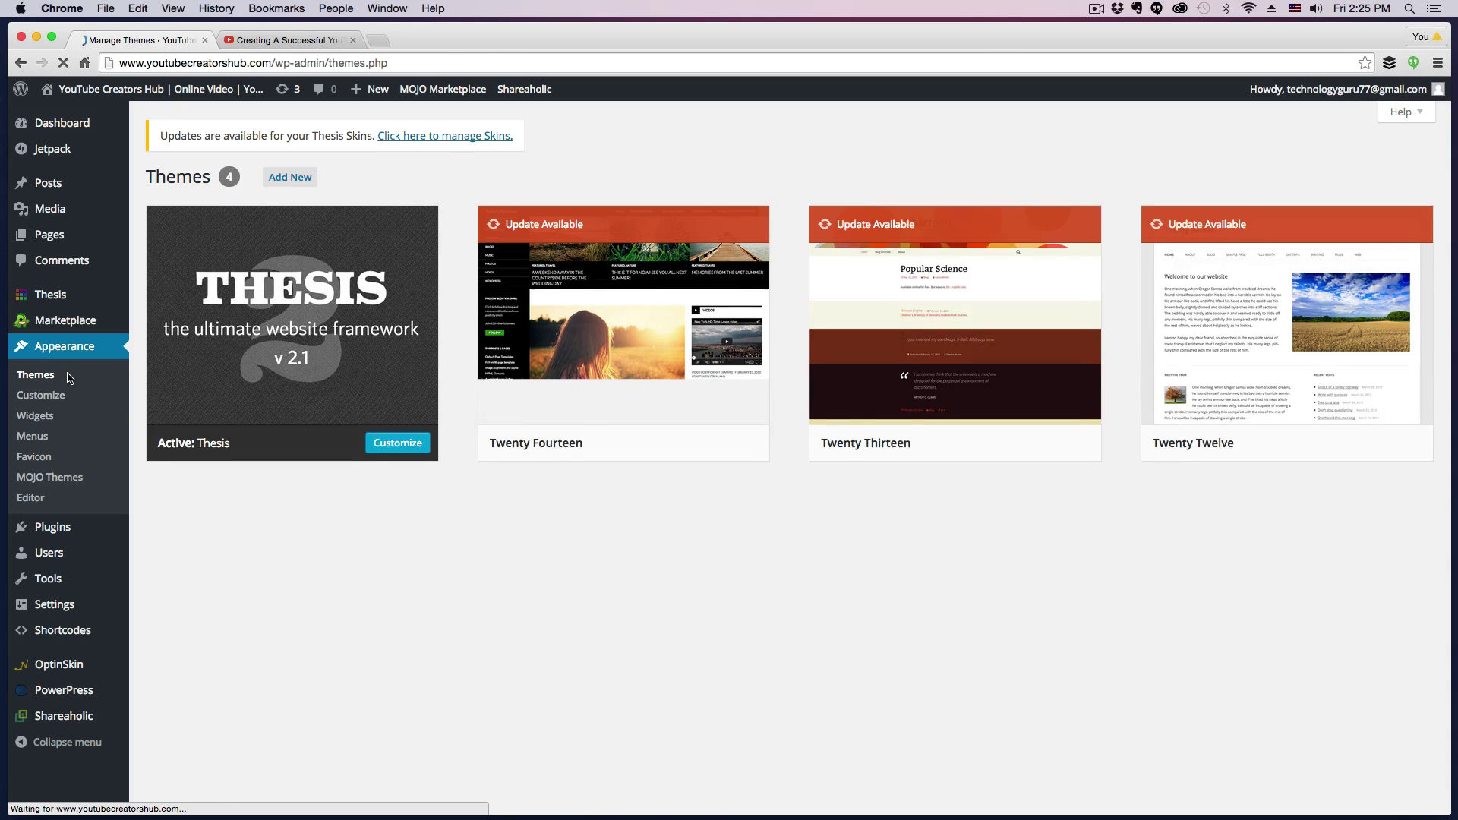
Open the Thesis theme in the customizer, view its Widgets section, and return to the themes list
click(64, 395)
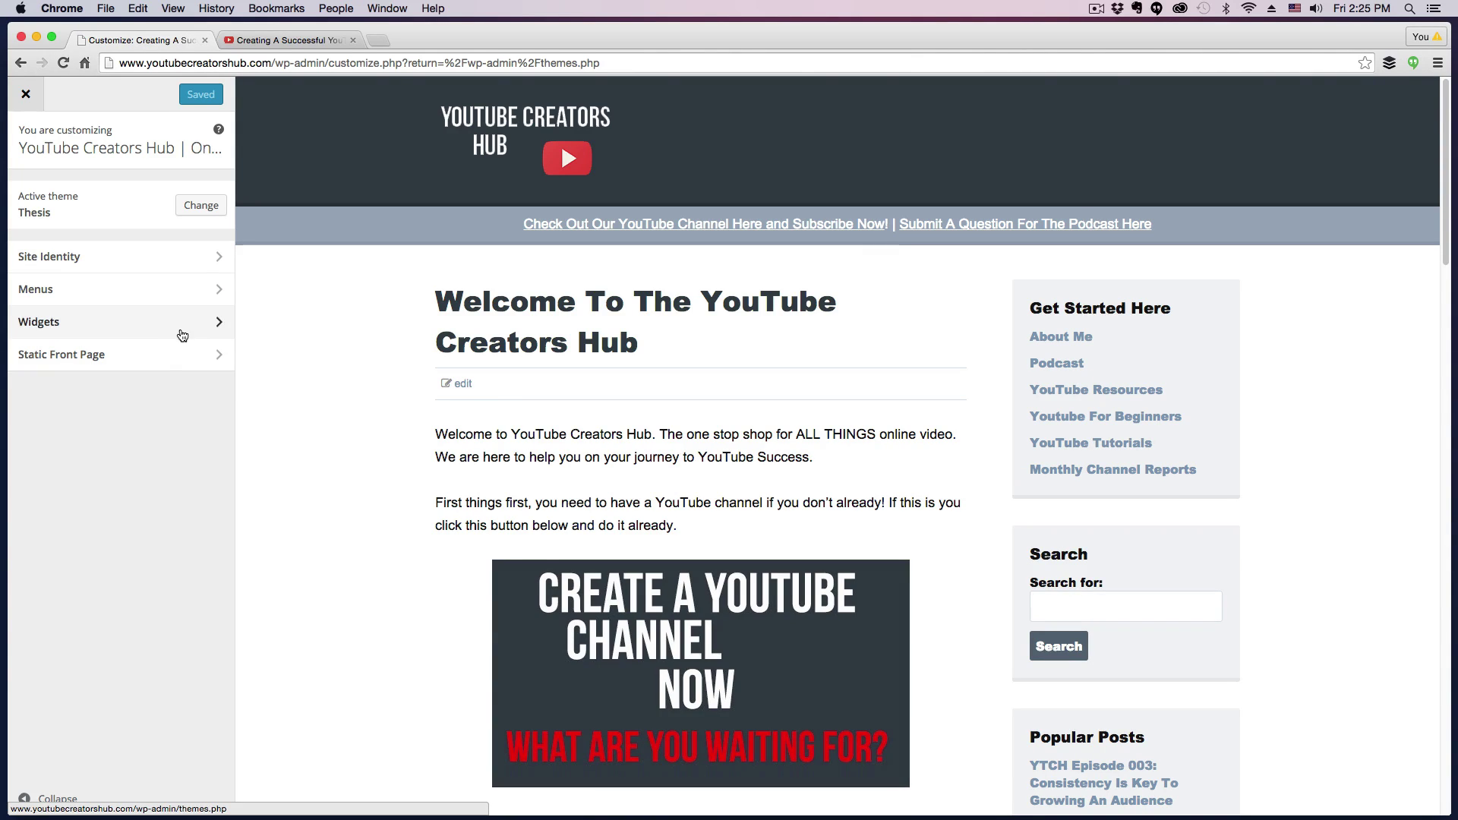
click(184, 342)
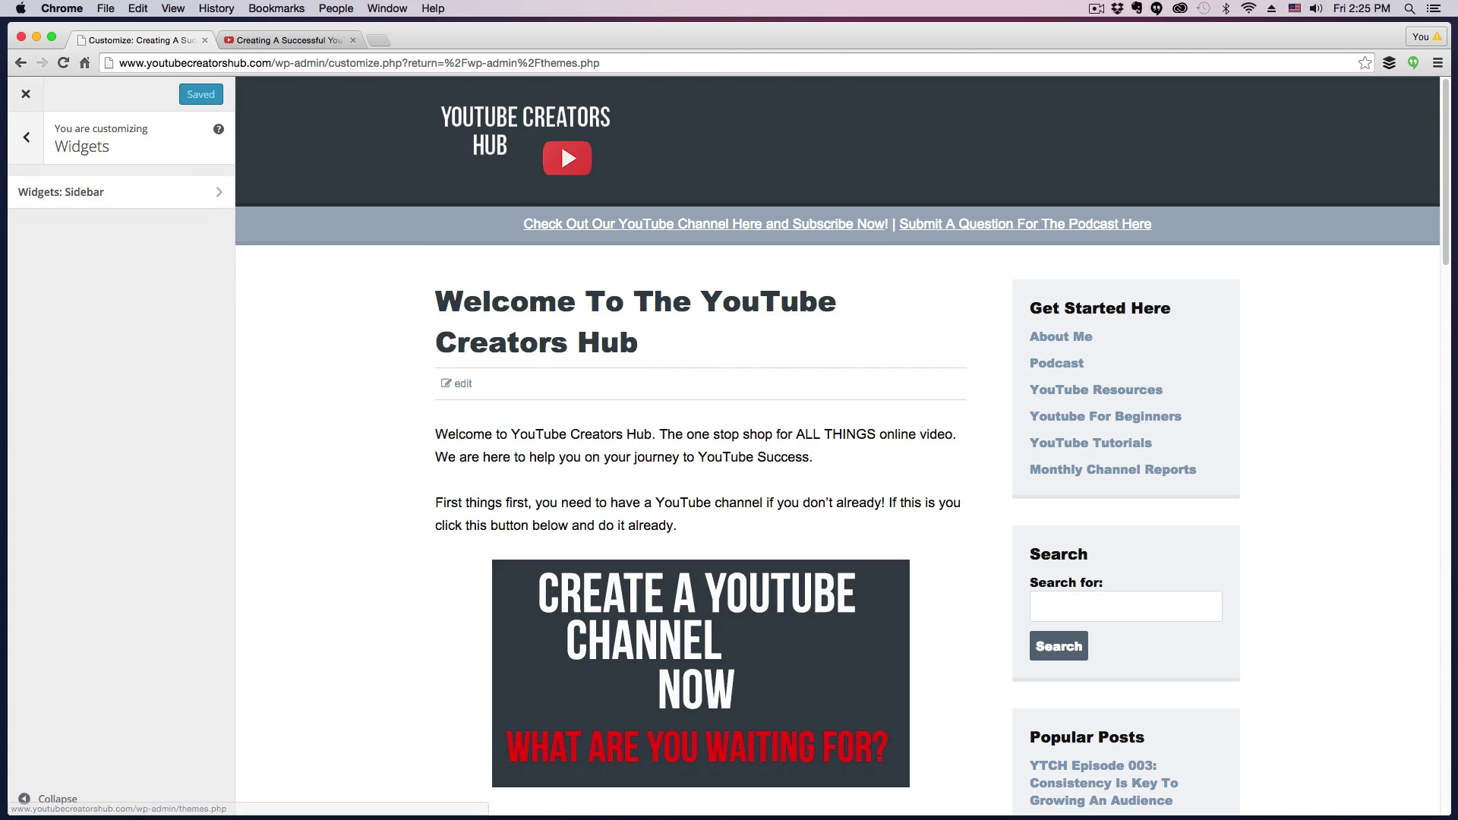
click(23, 68)
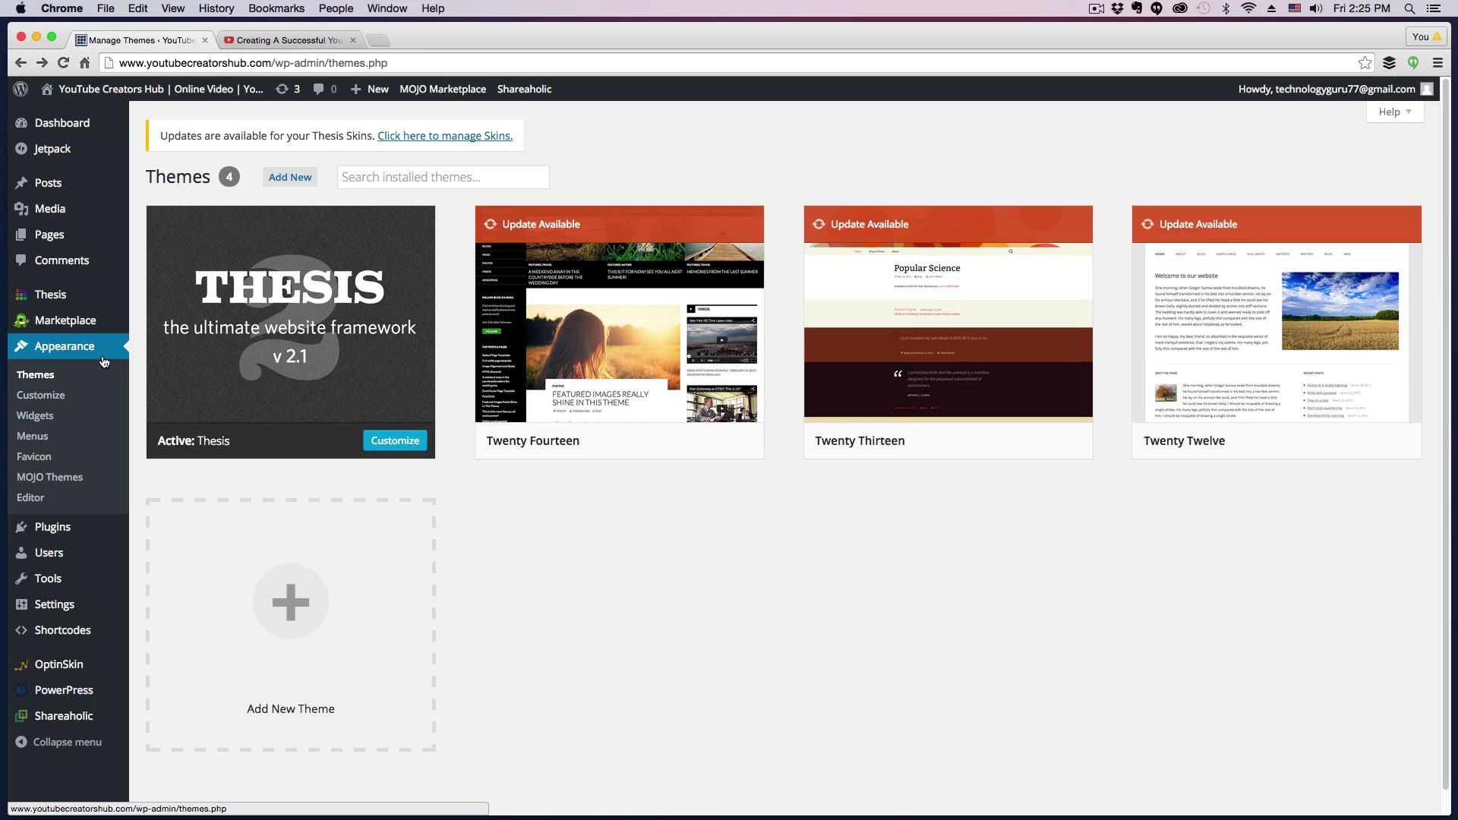
Open the Widgets page and look through the available widgets
click(52, 425)
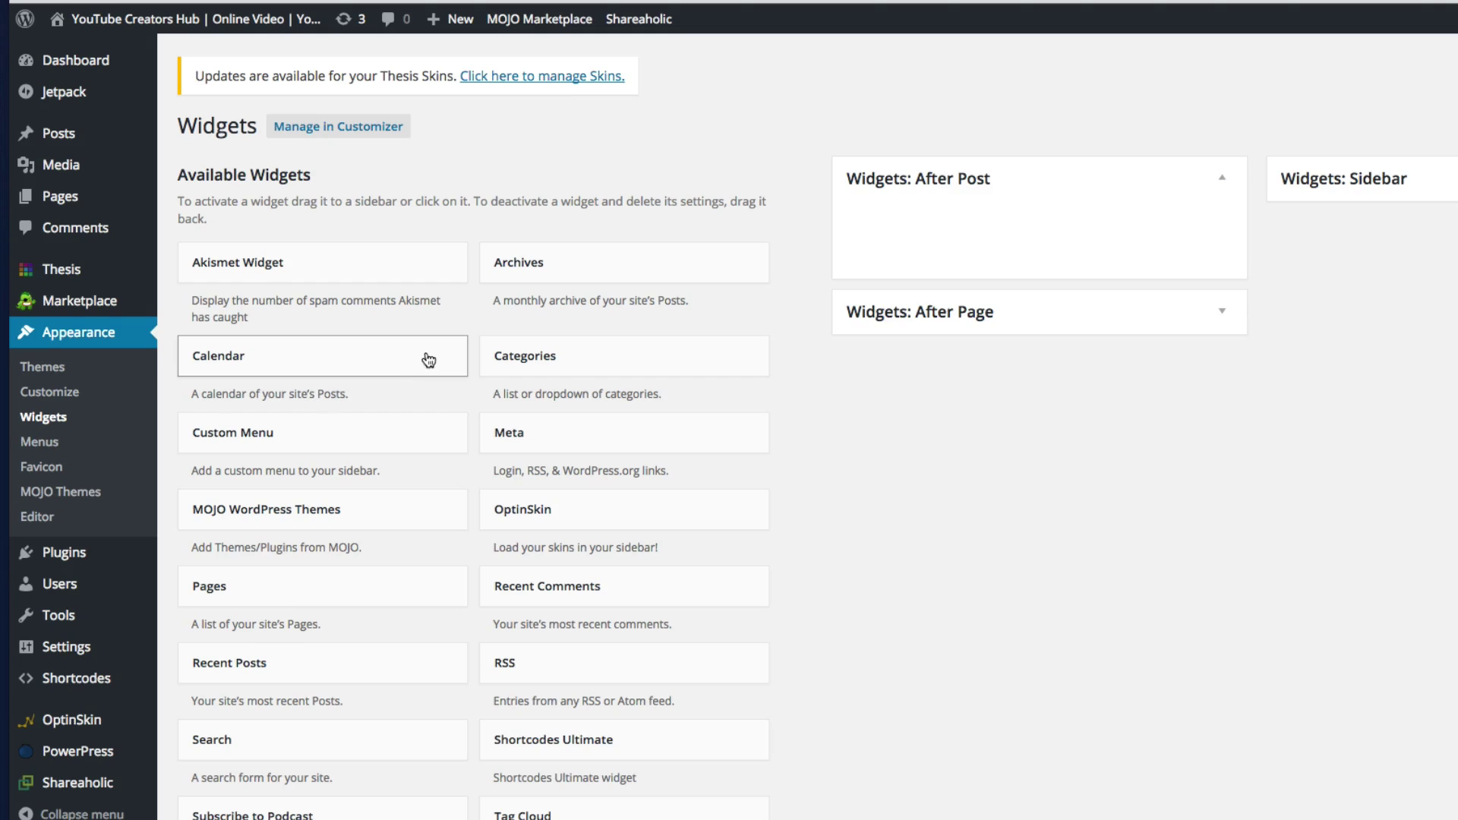
scroll(424, 472, down, 3)
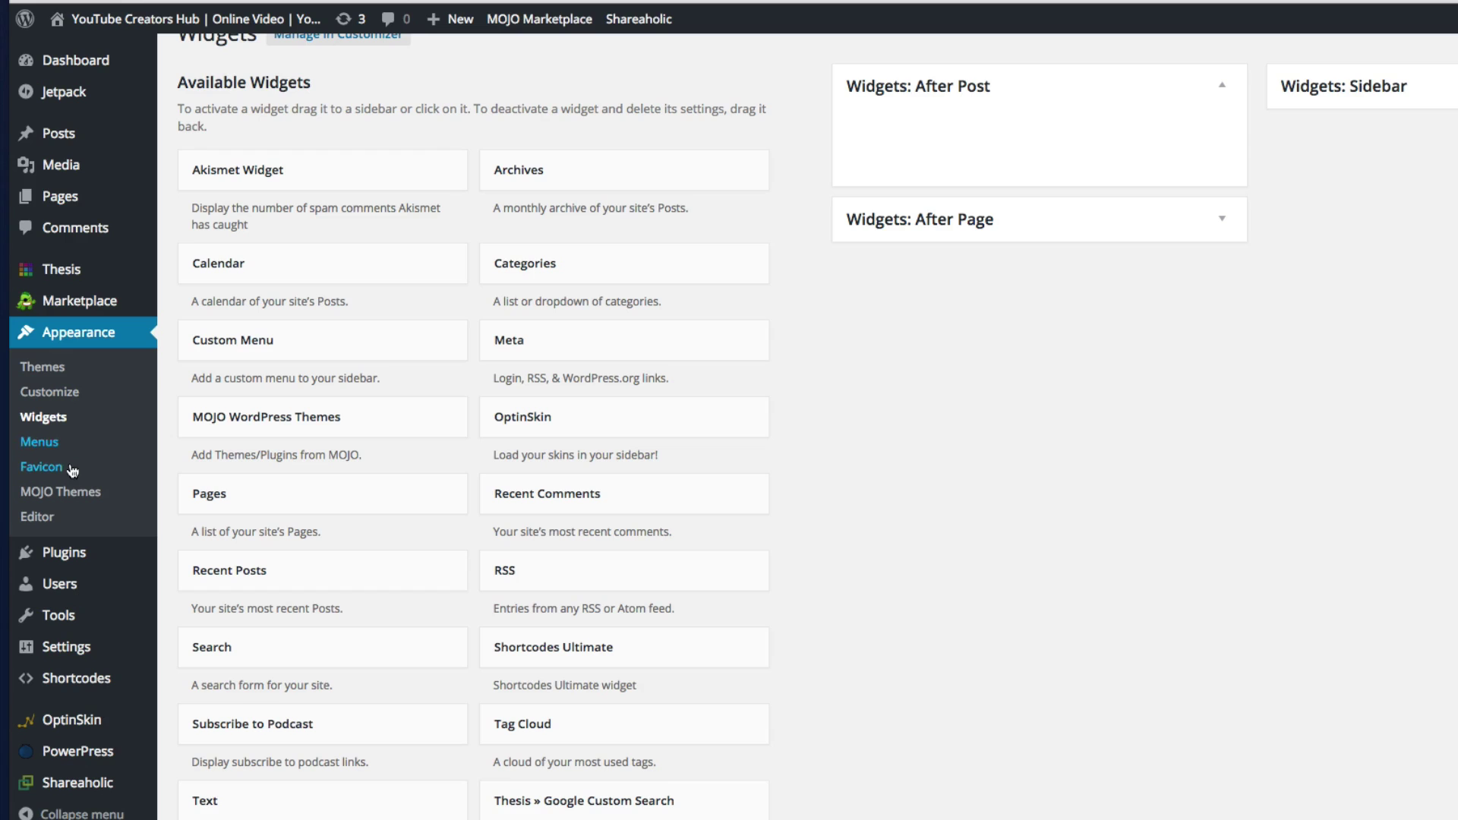
Open the Menus page, expand the Podcast item's settings in Nav Menu, and demonstrate dragging that item
click(114, 445)
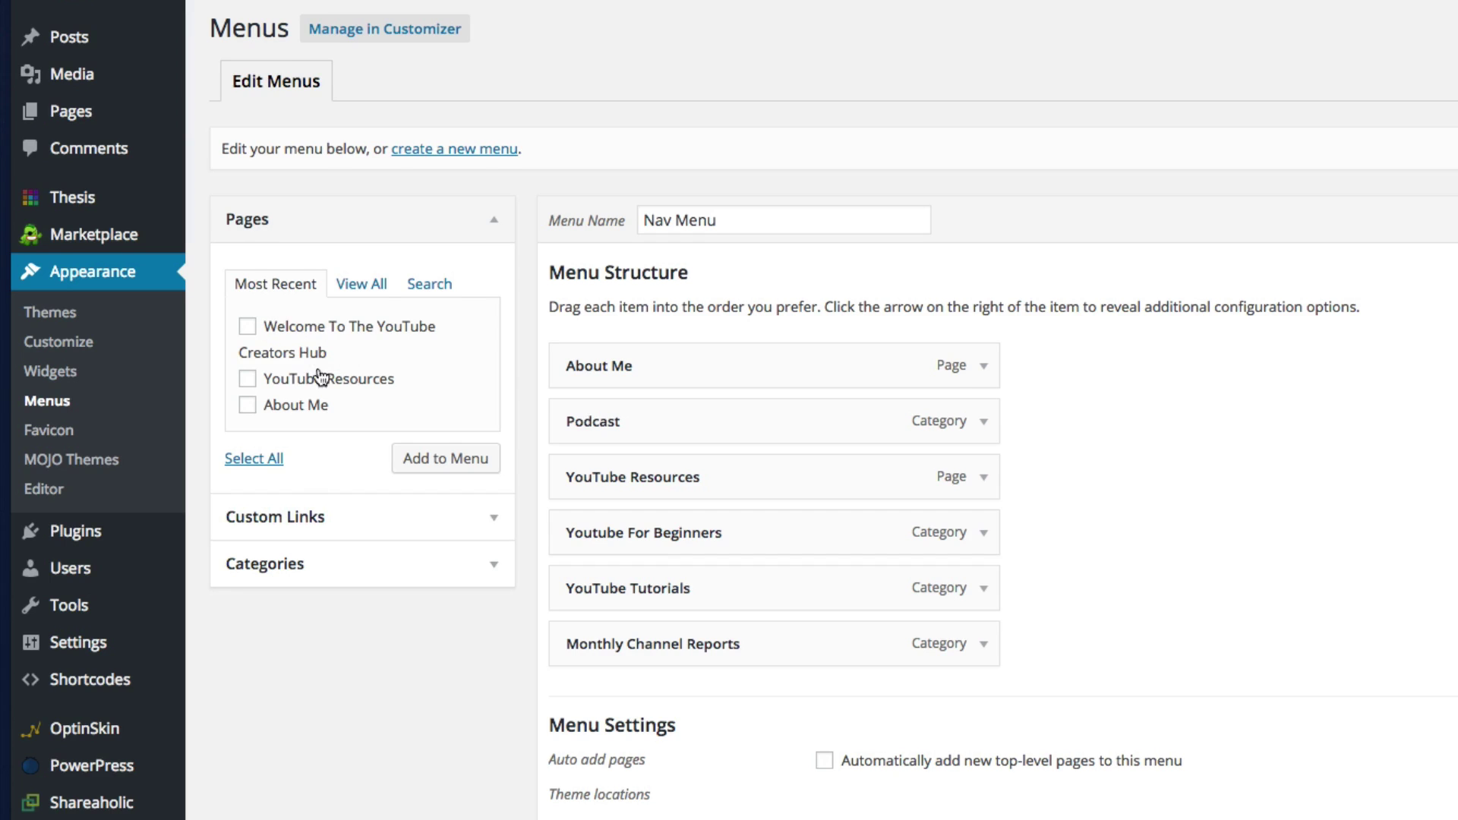
scroll(364, 618, down, 1)
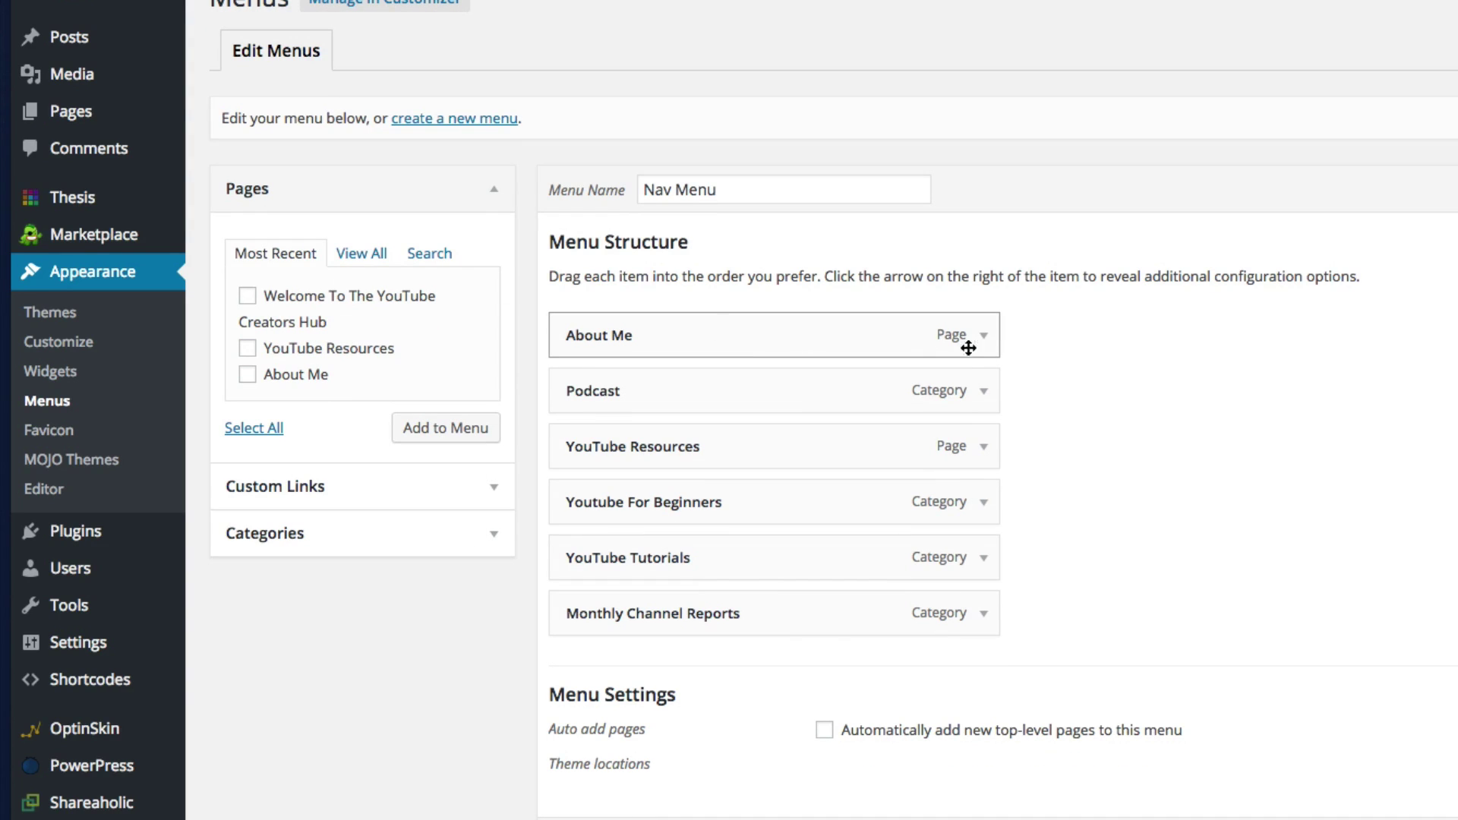
click(983, 391)
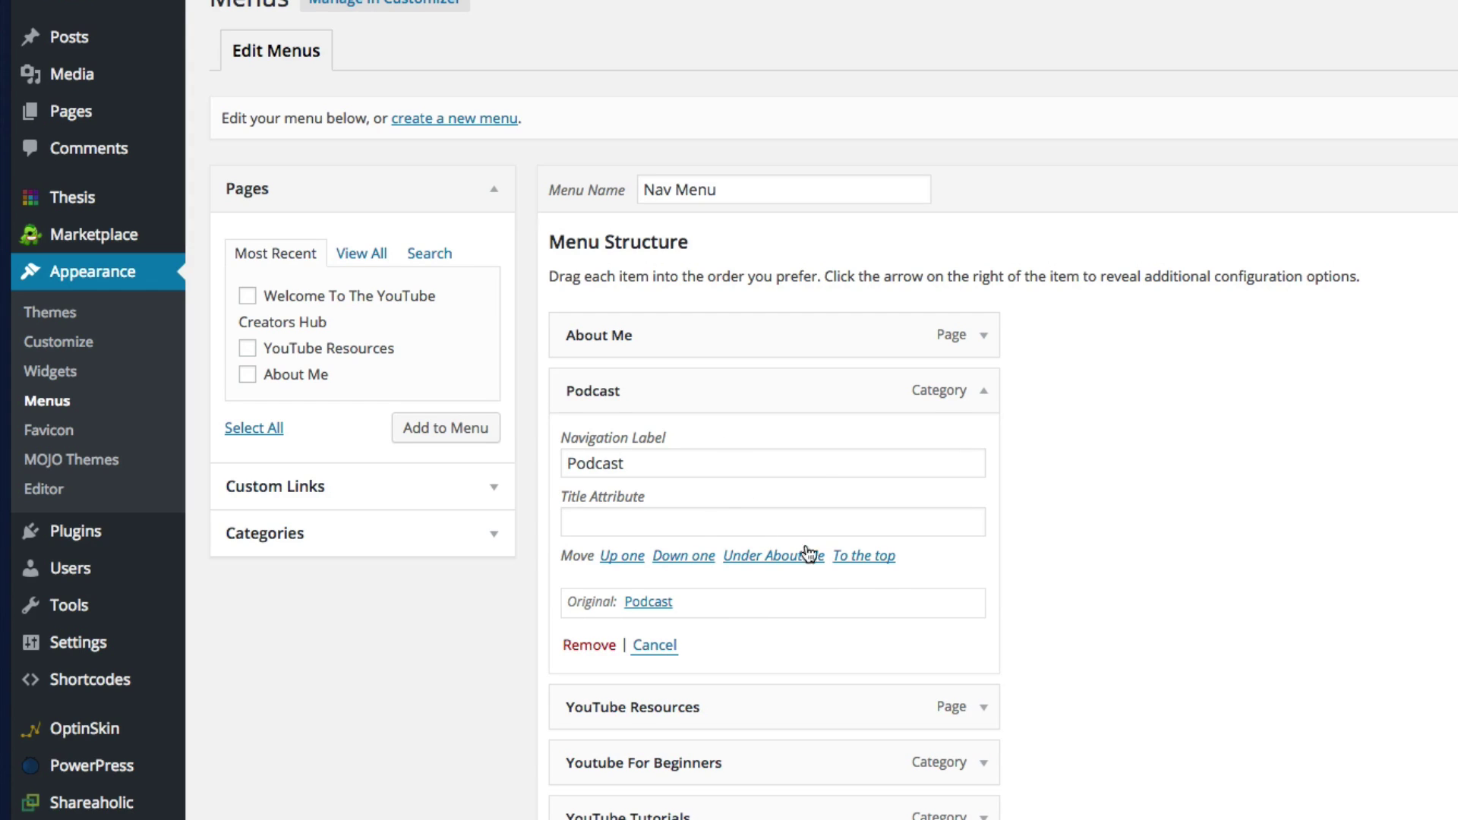
drag(873, 408, 837, 420)
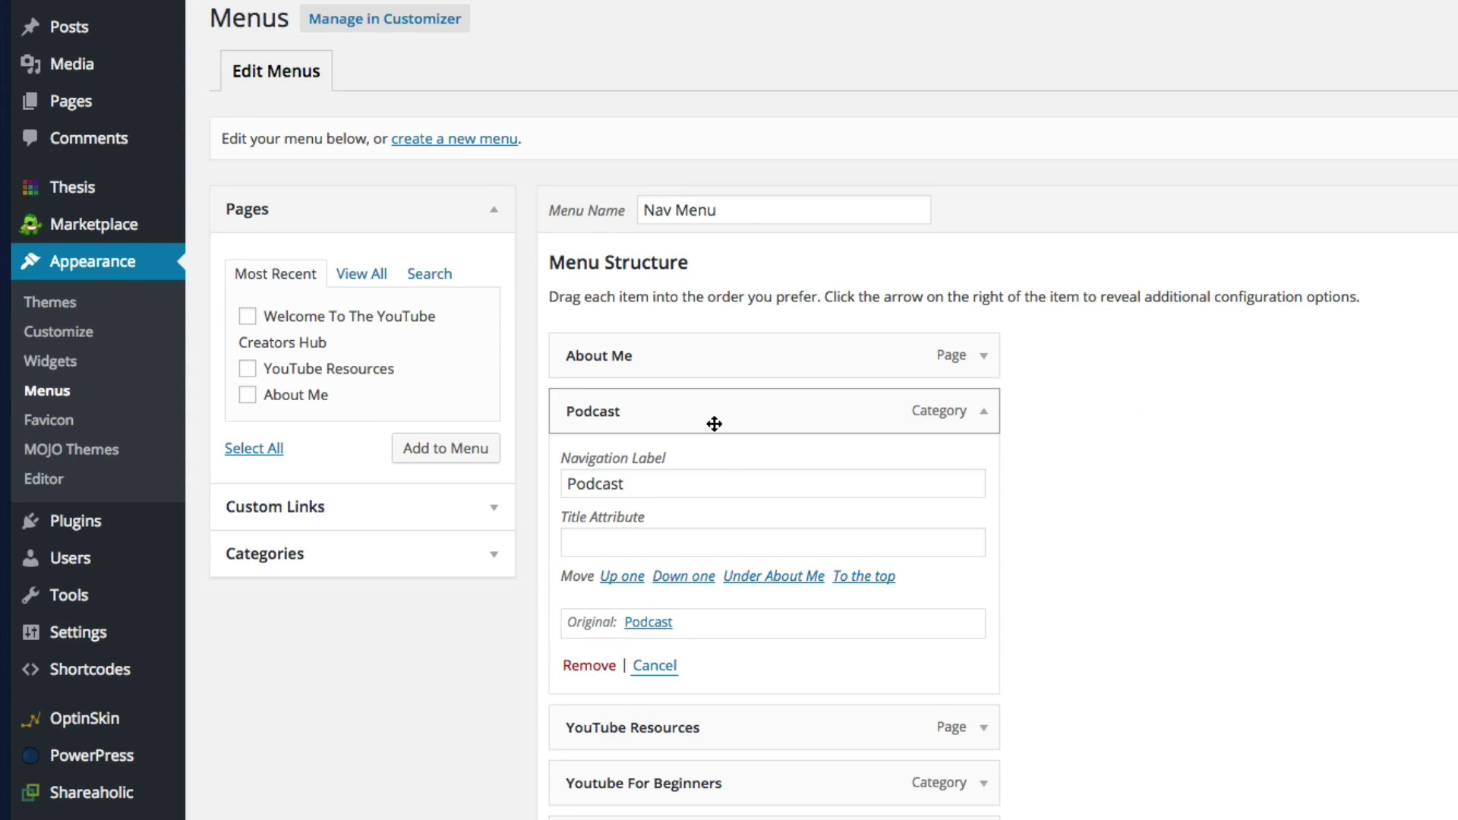
mouse_move(713, 424)
mouse_down()
mouse_move(716, 349)
mouse_move(714, 433)
mouse_up()
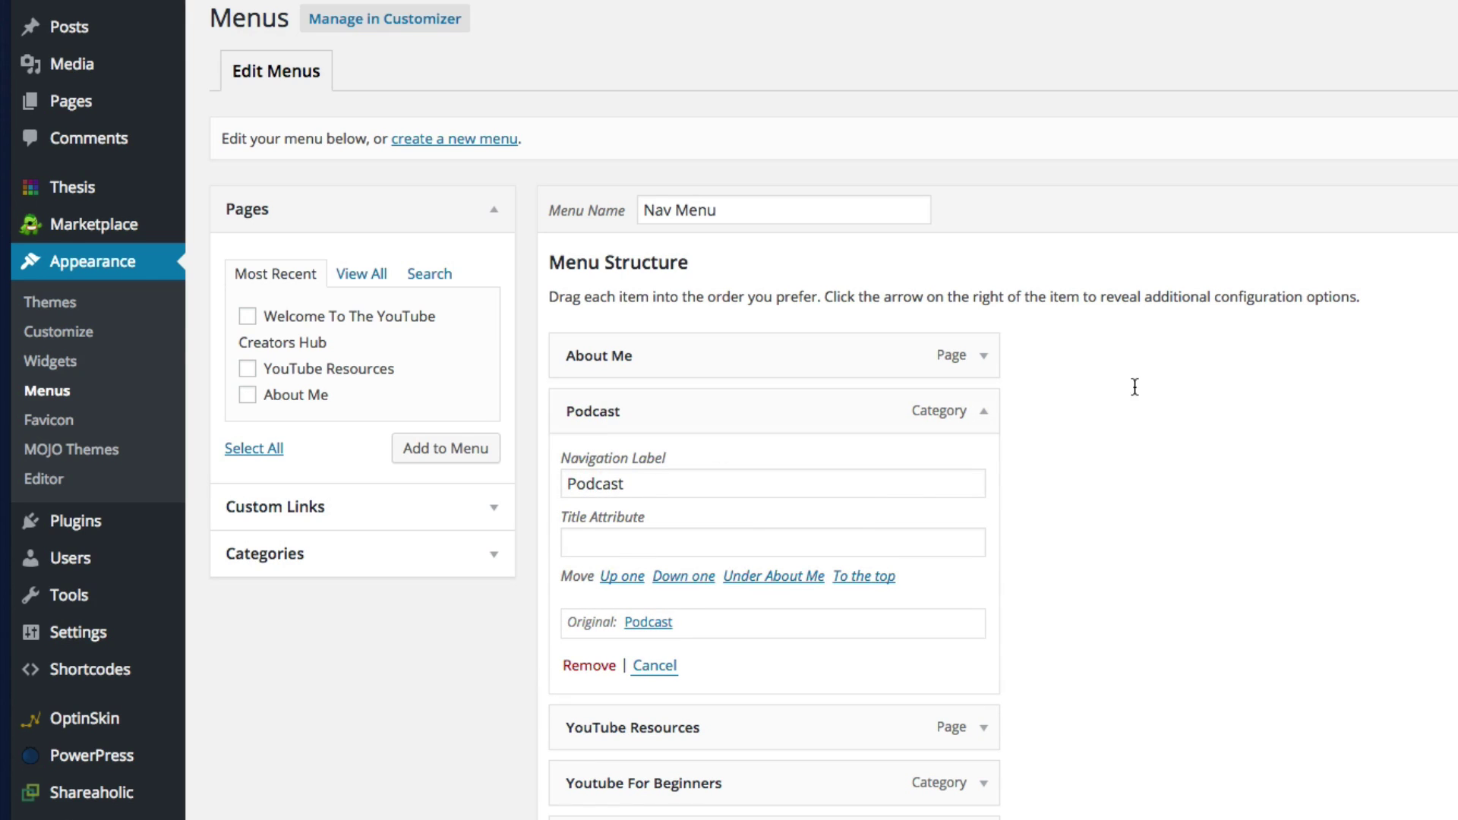
Leave the Menus page without saving and open the favicon settings
click(62, 420)
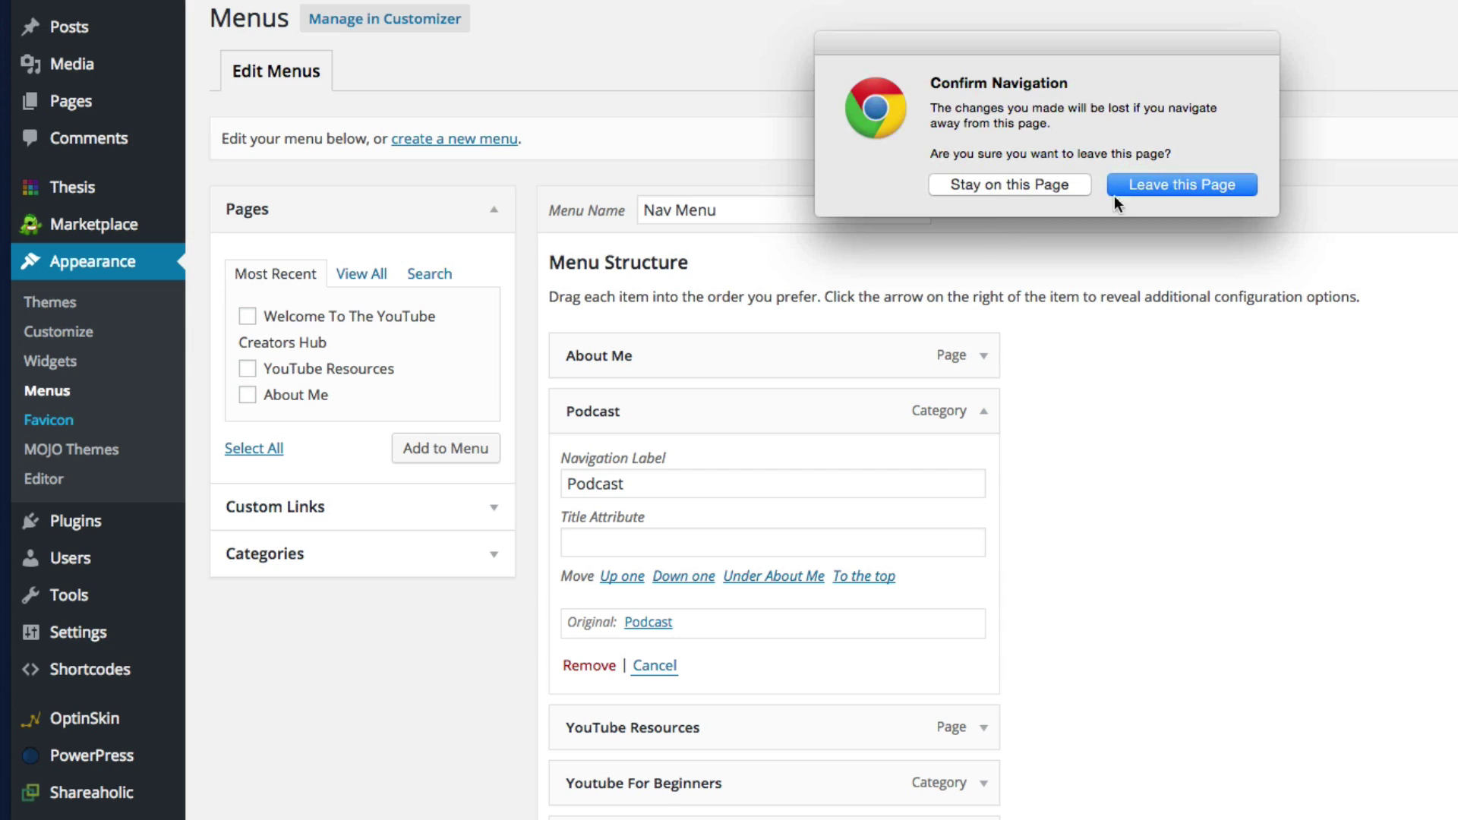
click(1189, 186)
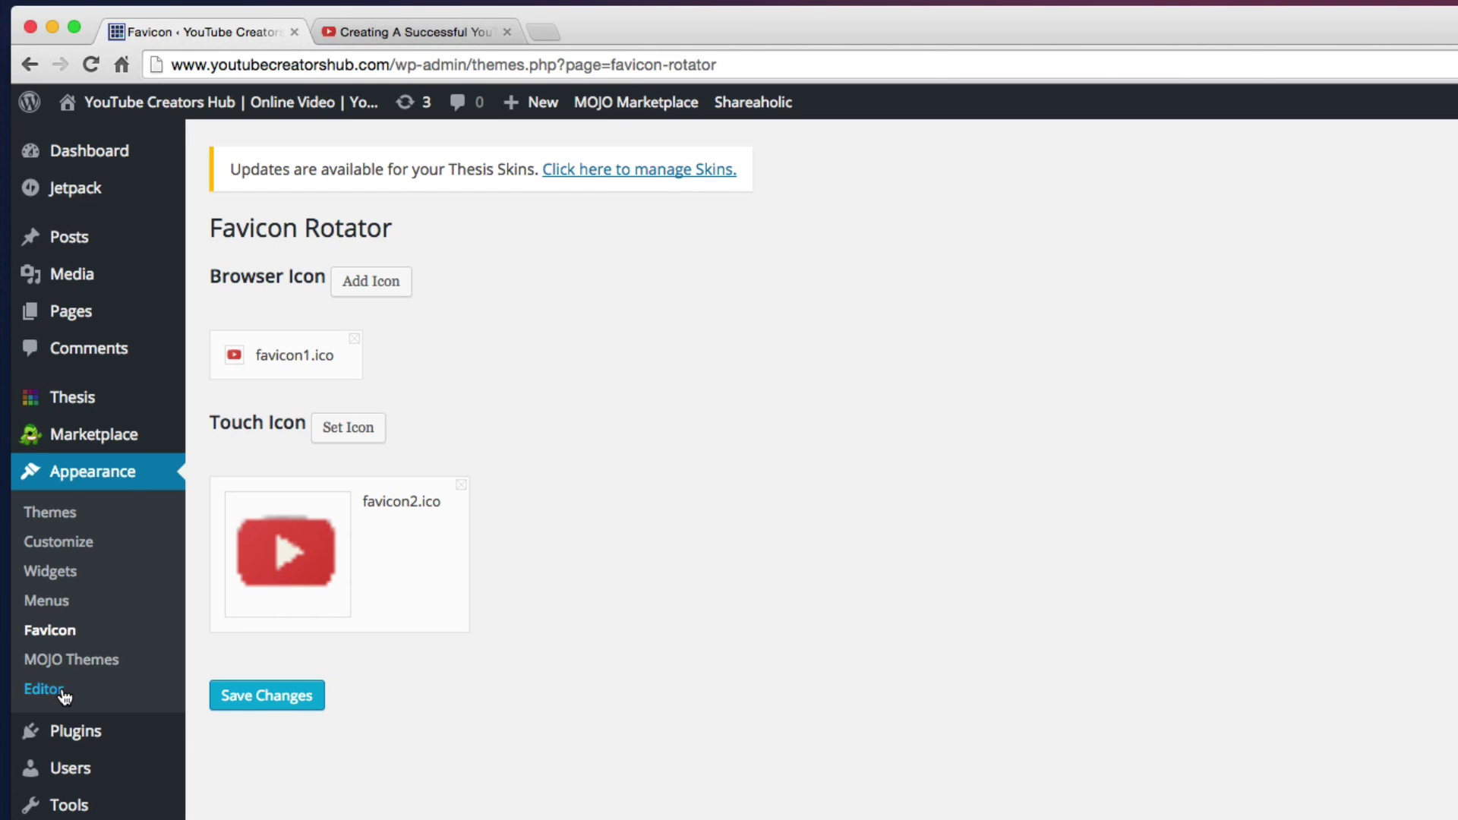
Open the list of installed plugins and look it over
mouse_move(120, 742)
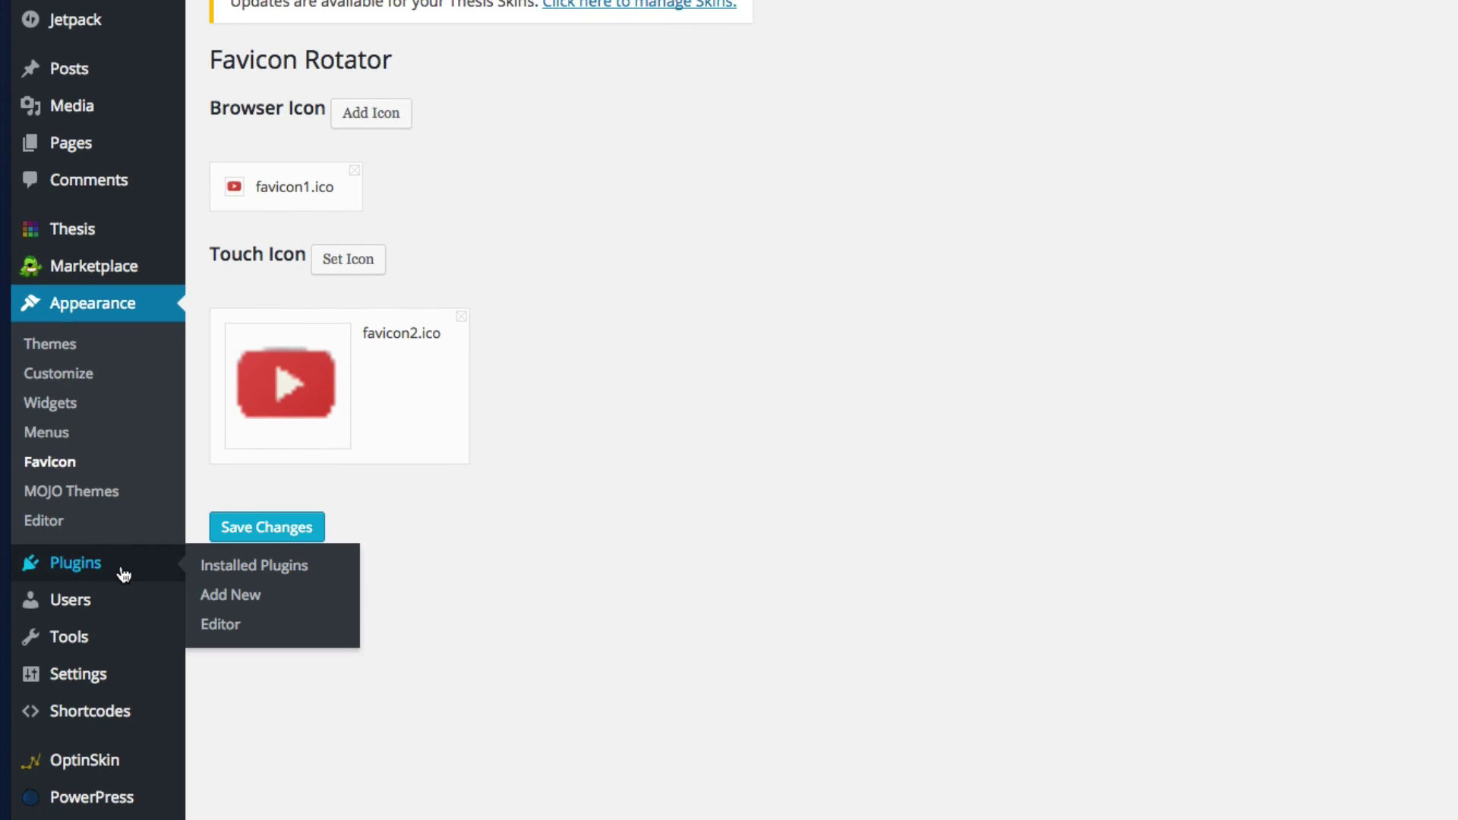
click(129, 574)
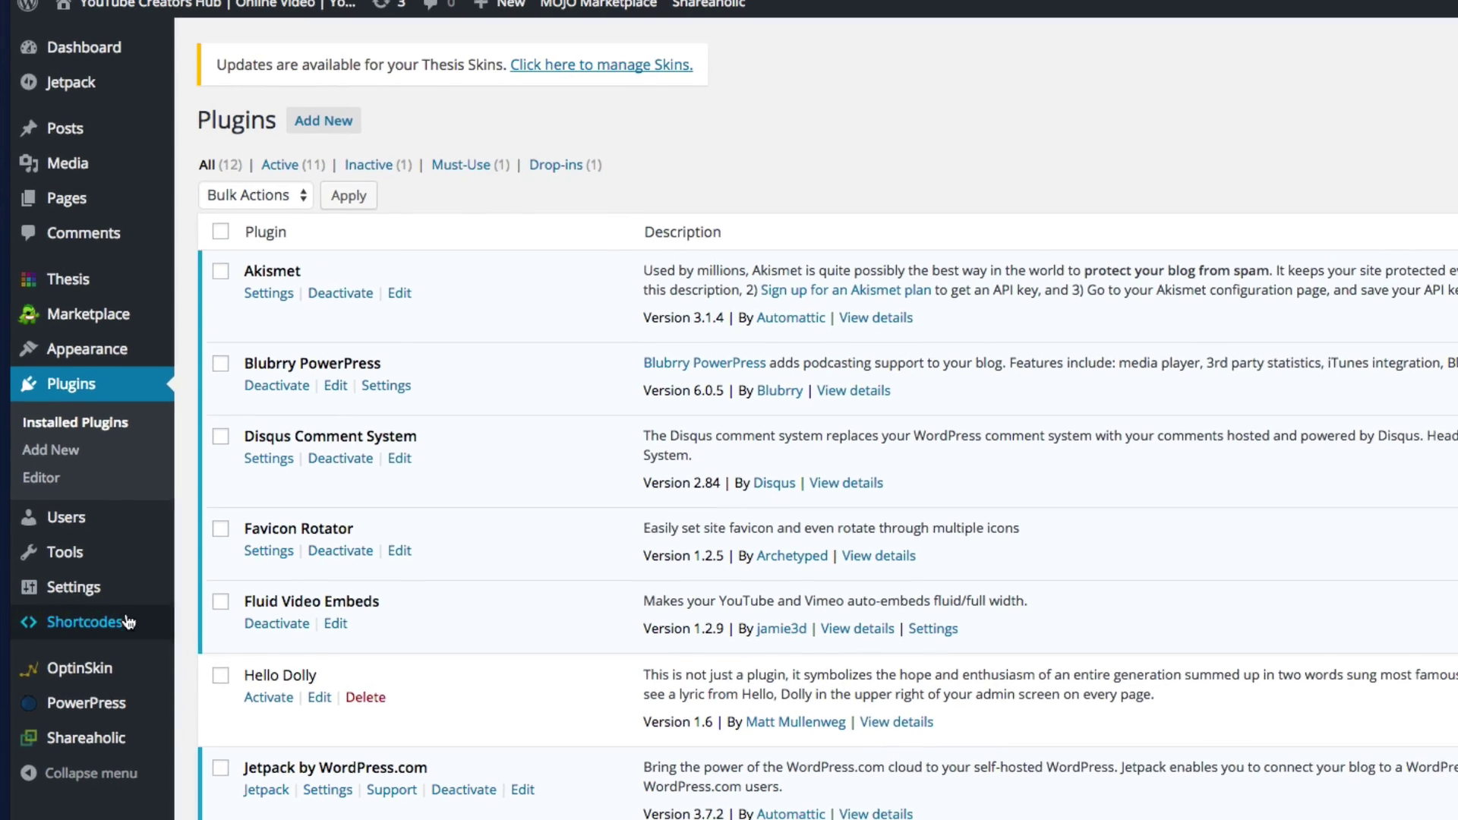
mouse_move(84, 596)
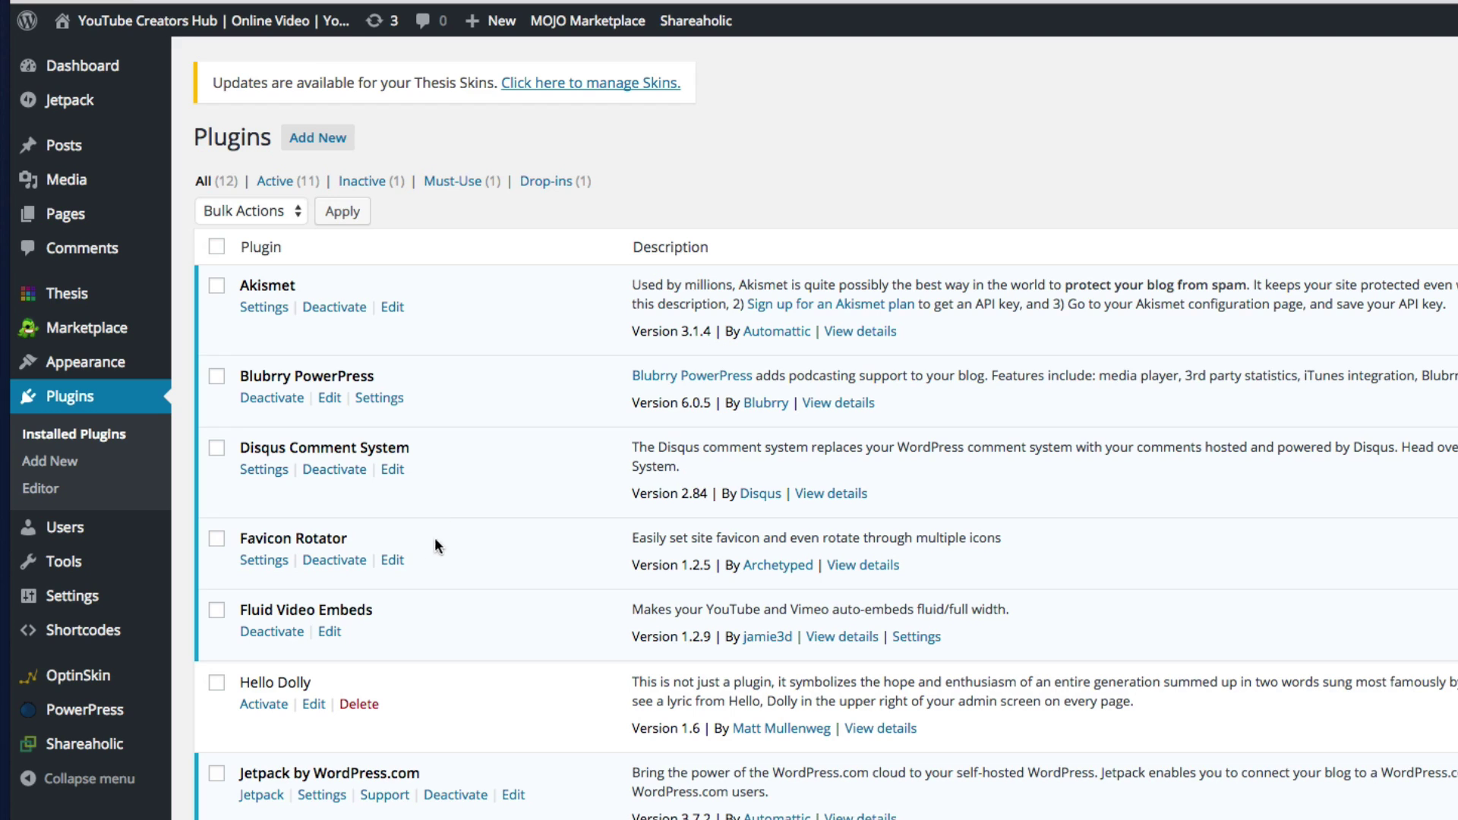
scroll(455, 666, down, 1)
Open the page for adding plugins, browse the featured plugins, and show the popular ones
click(331, 143)
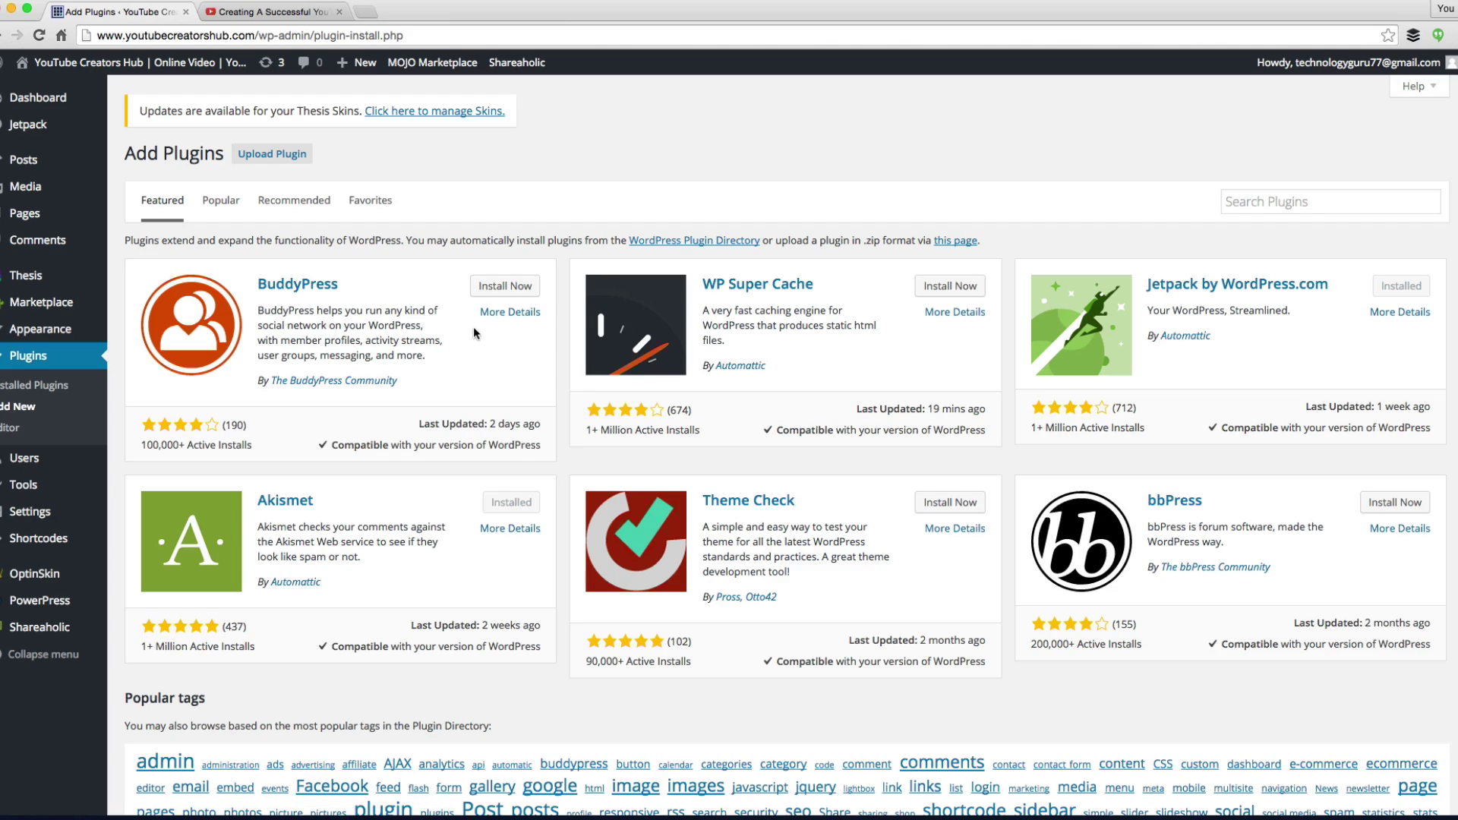
click(1235, 202)
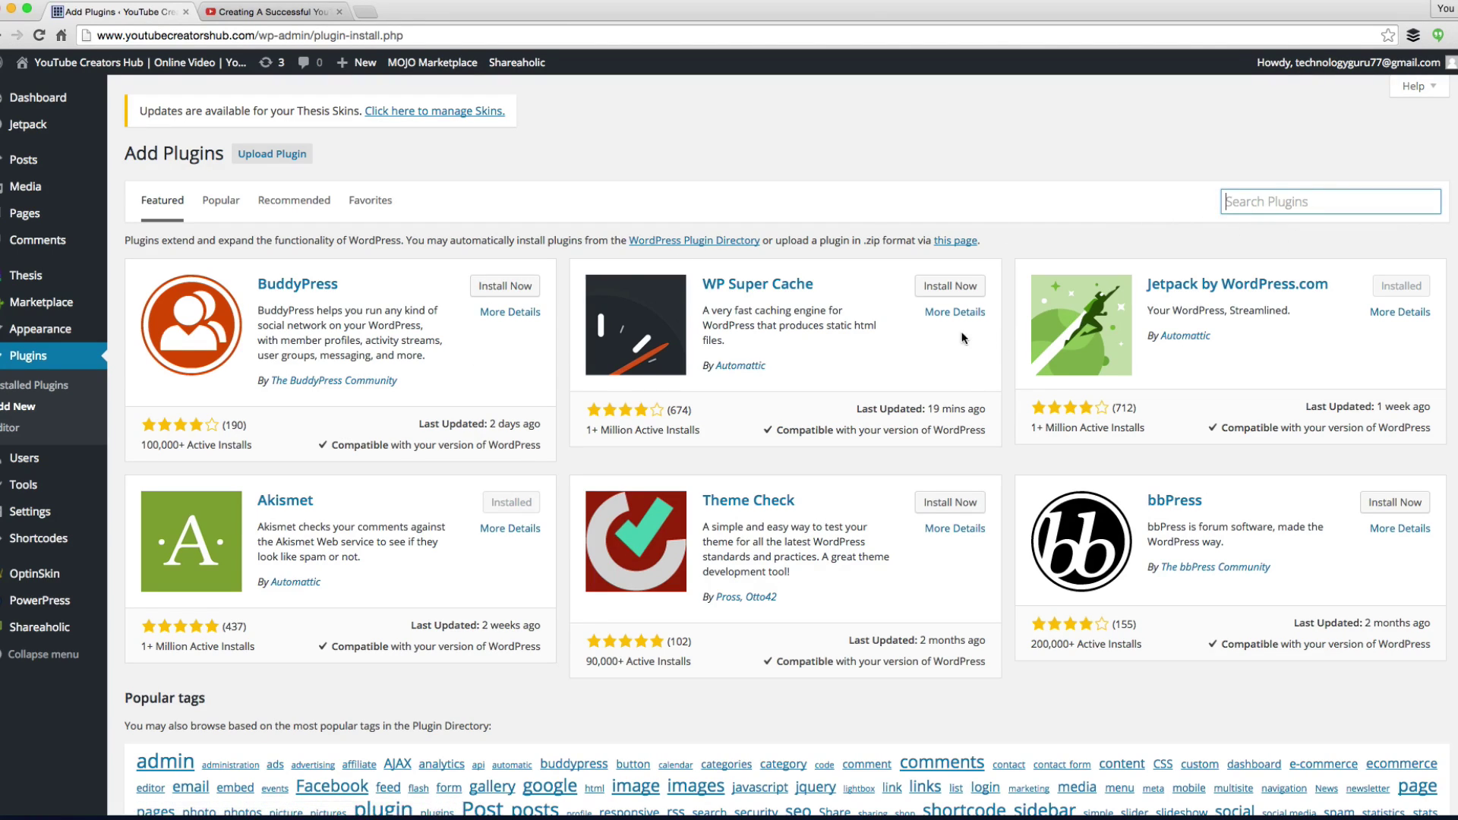
scroll(854, 366, down, 2)
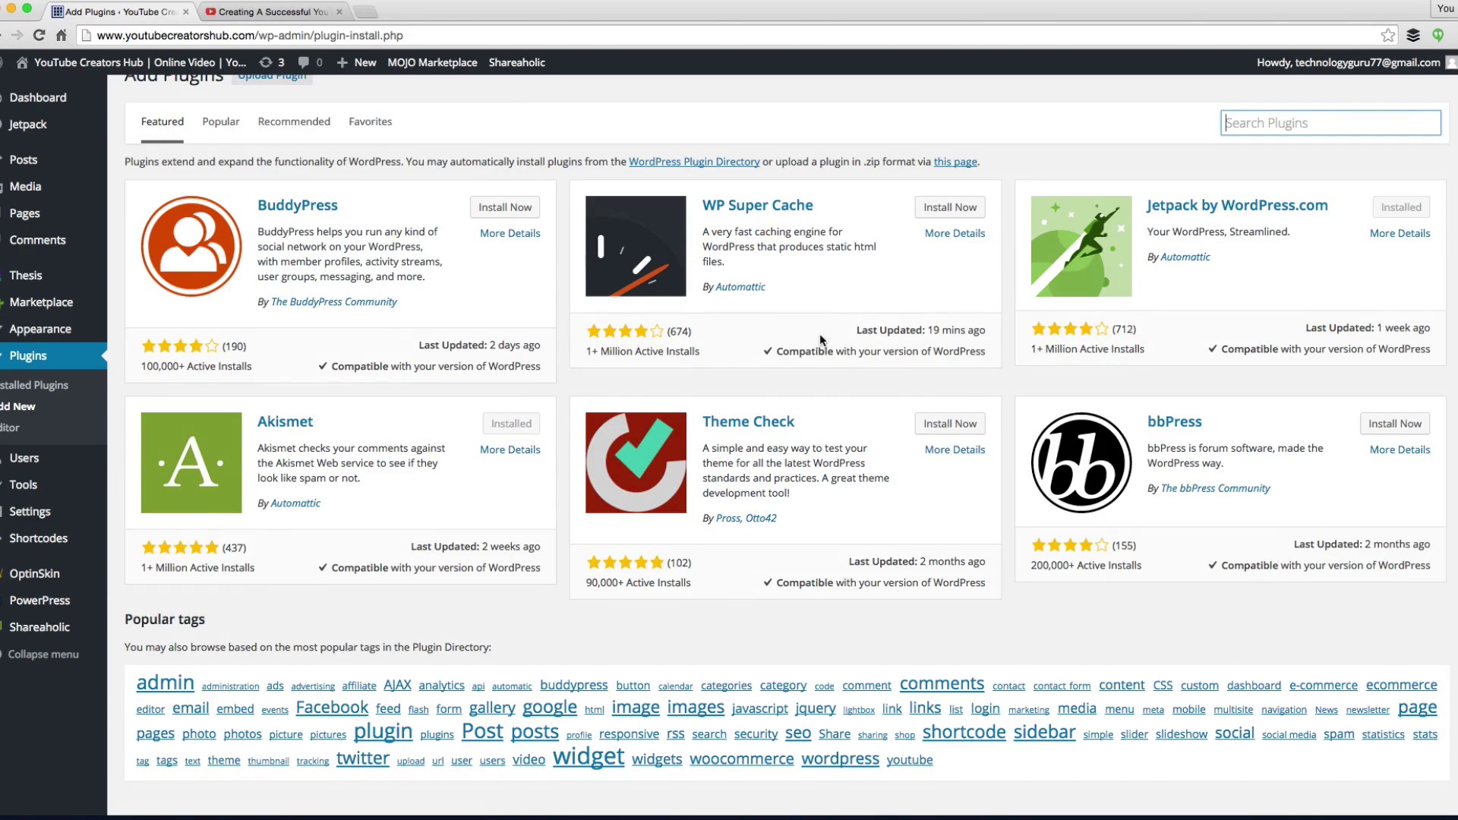
scroll(818, 335, up, 2)
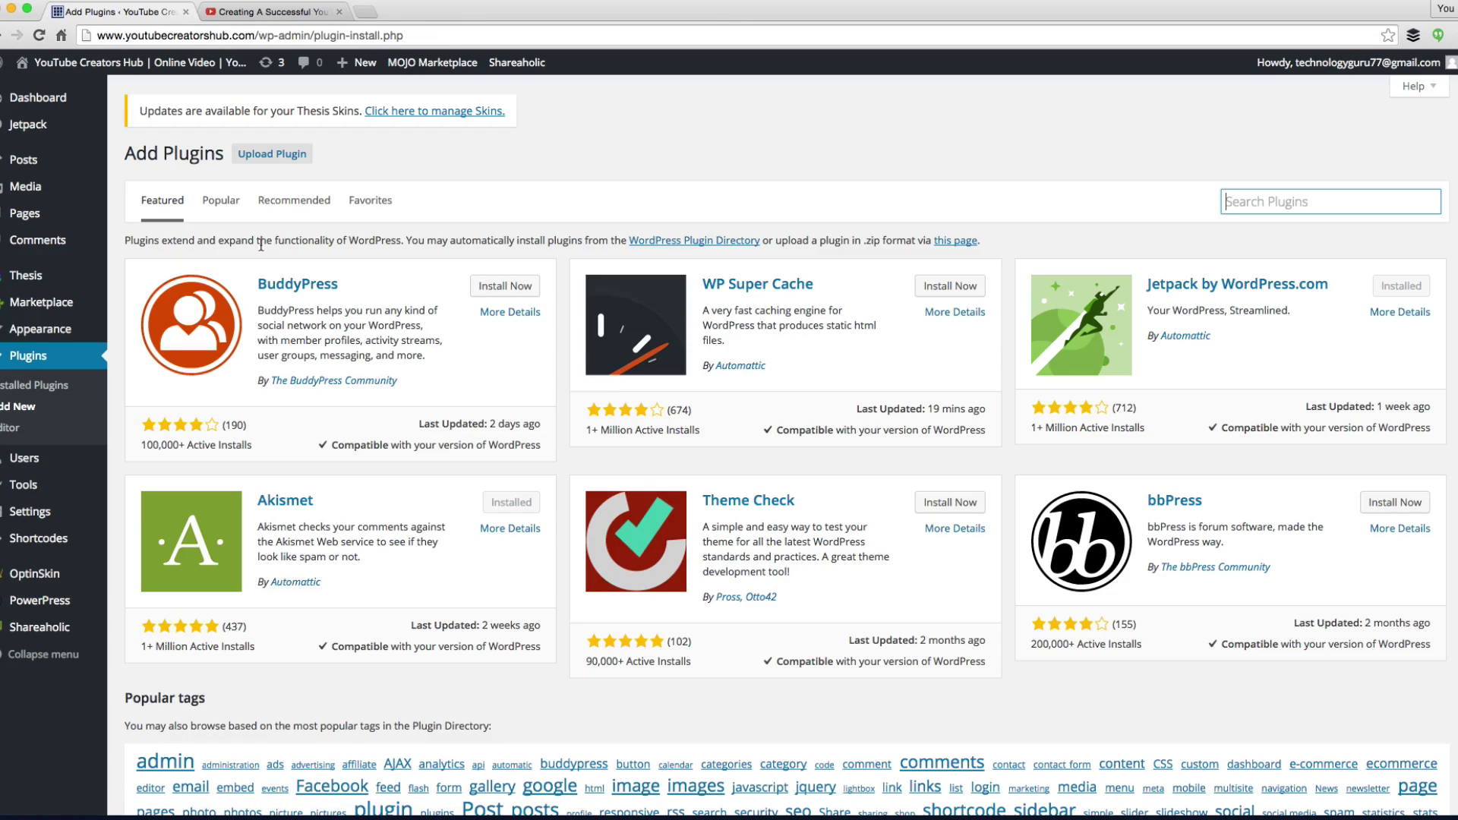
click(221, 202)
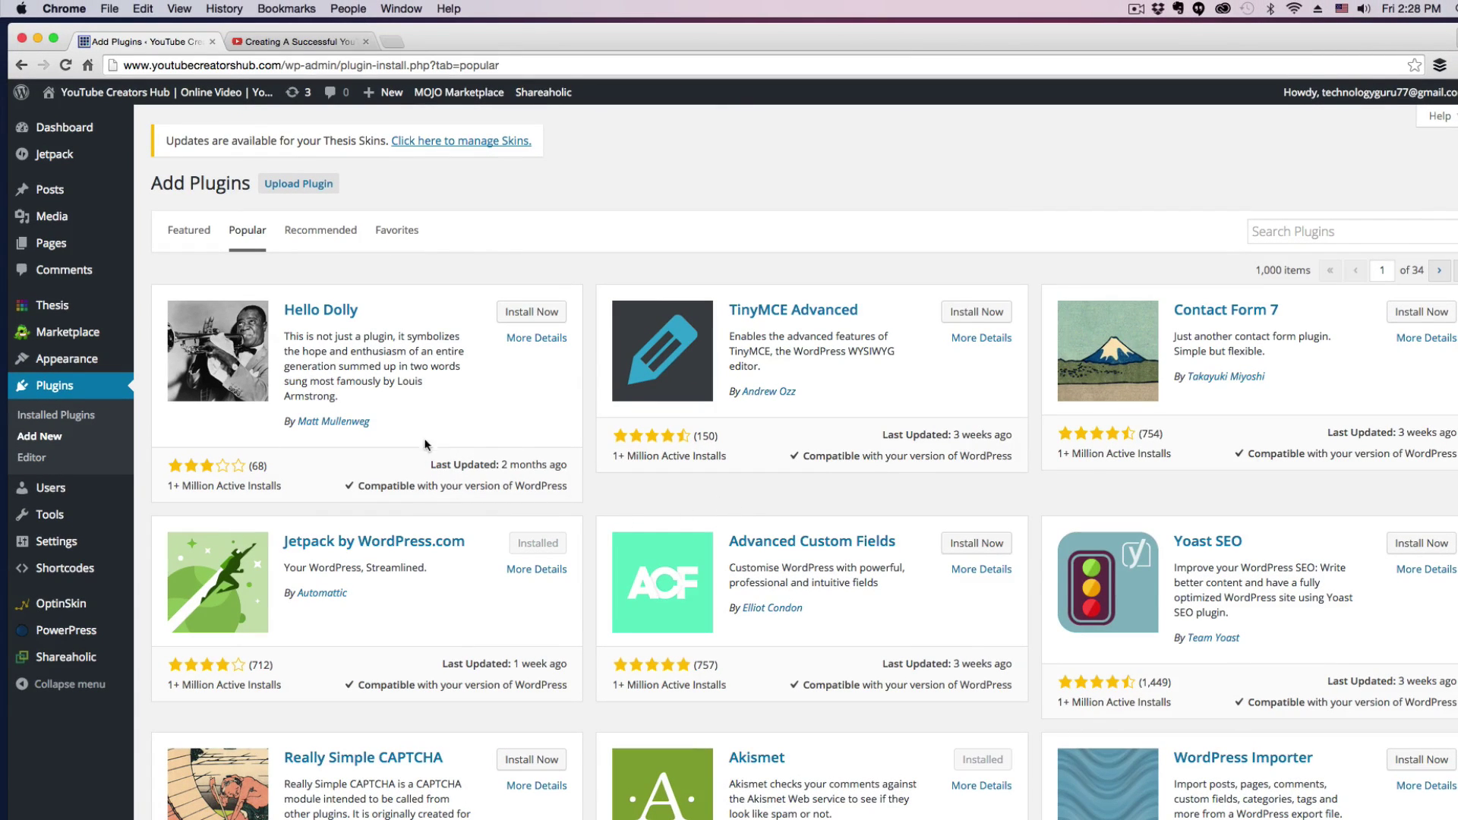
Return to the installed plugins, select Blubrry PowerPress, and show the available bulk actions without applying one
click(52, 416)
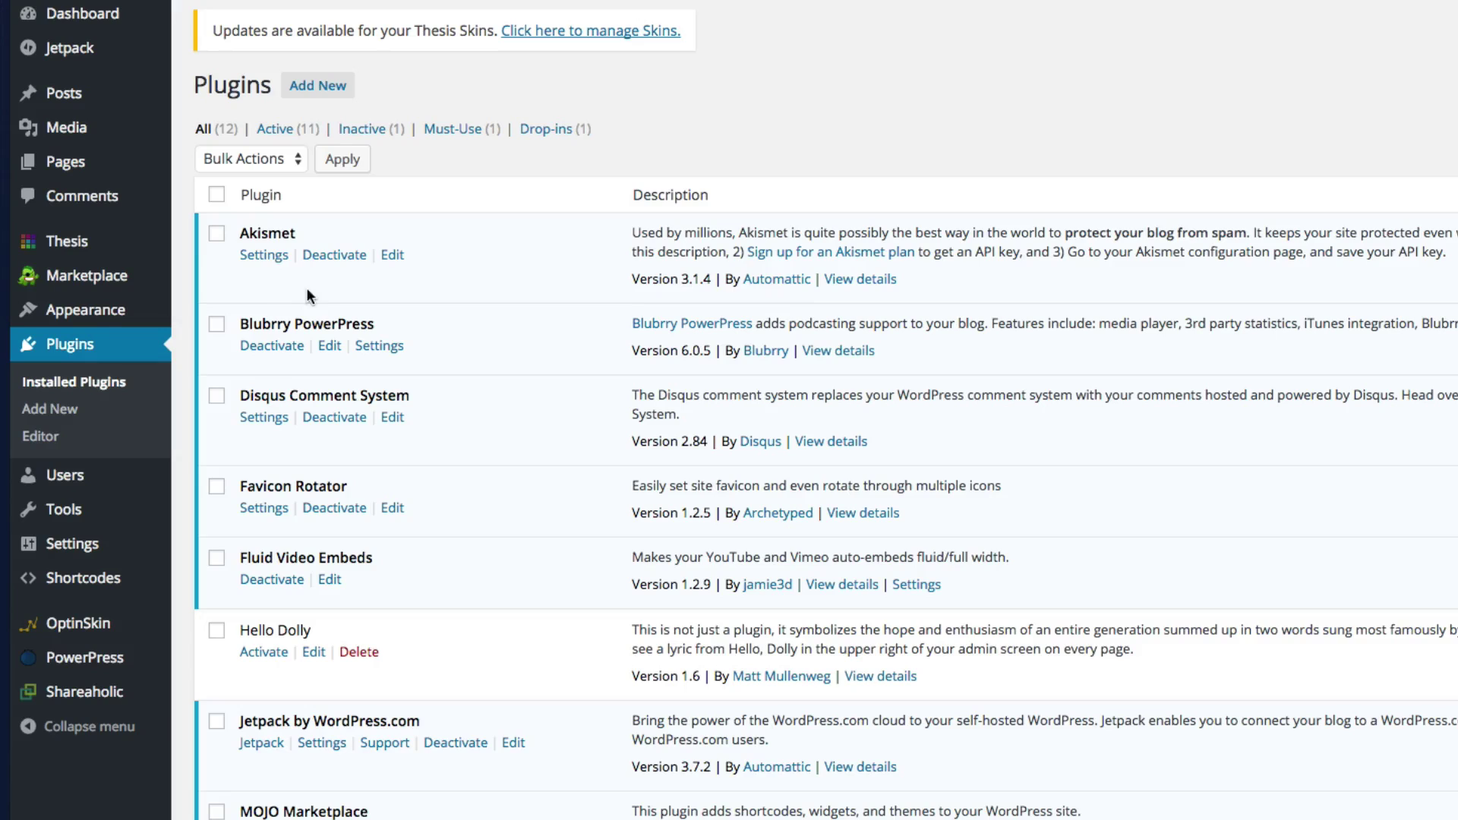
click(218, 325)
click(253, 161)
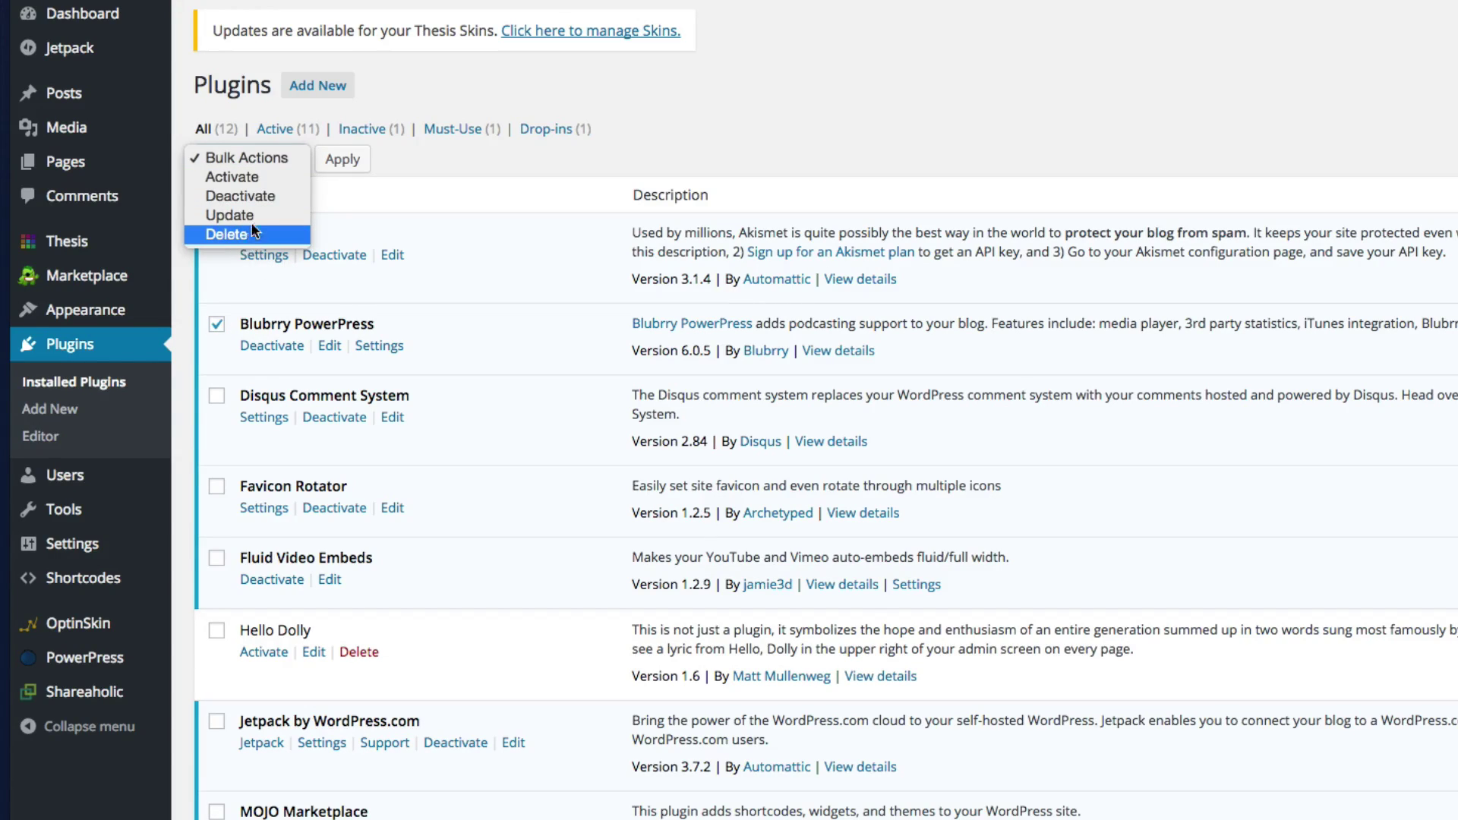
click(486, 208)
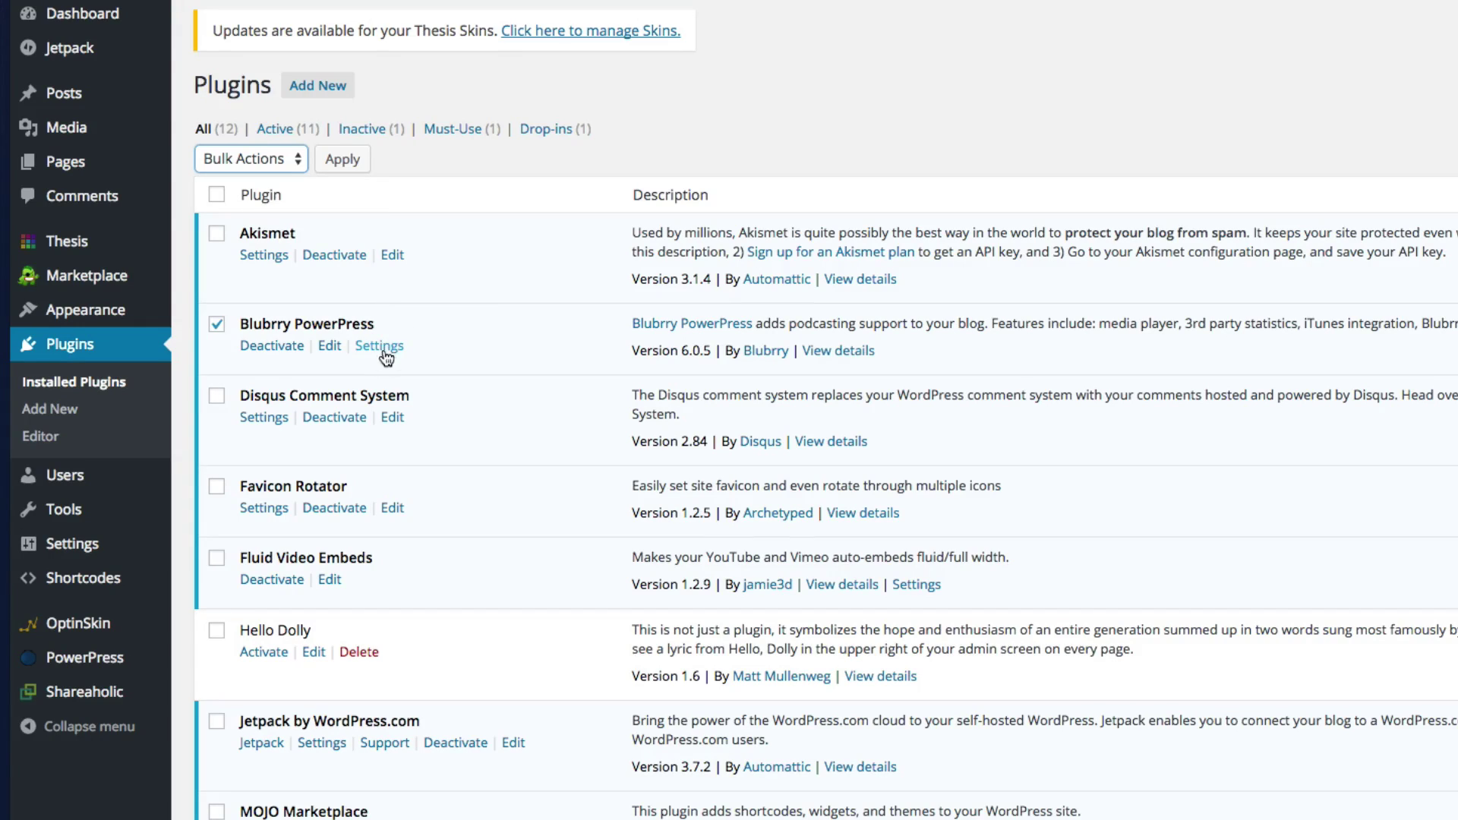
Open the list of all users, look it over, and open the form for adding a new user
click(114, 491)
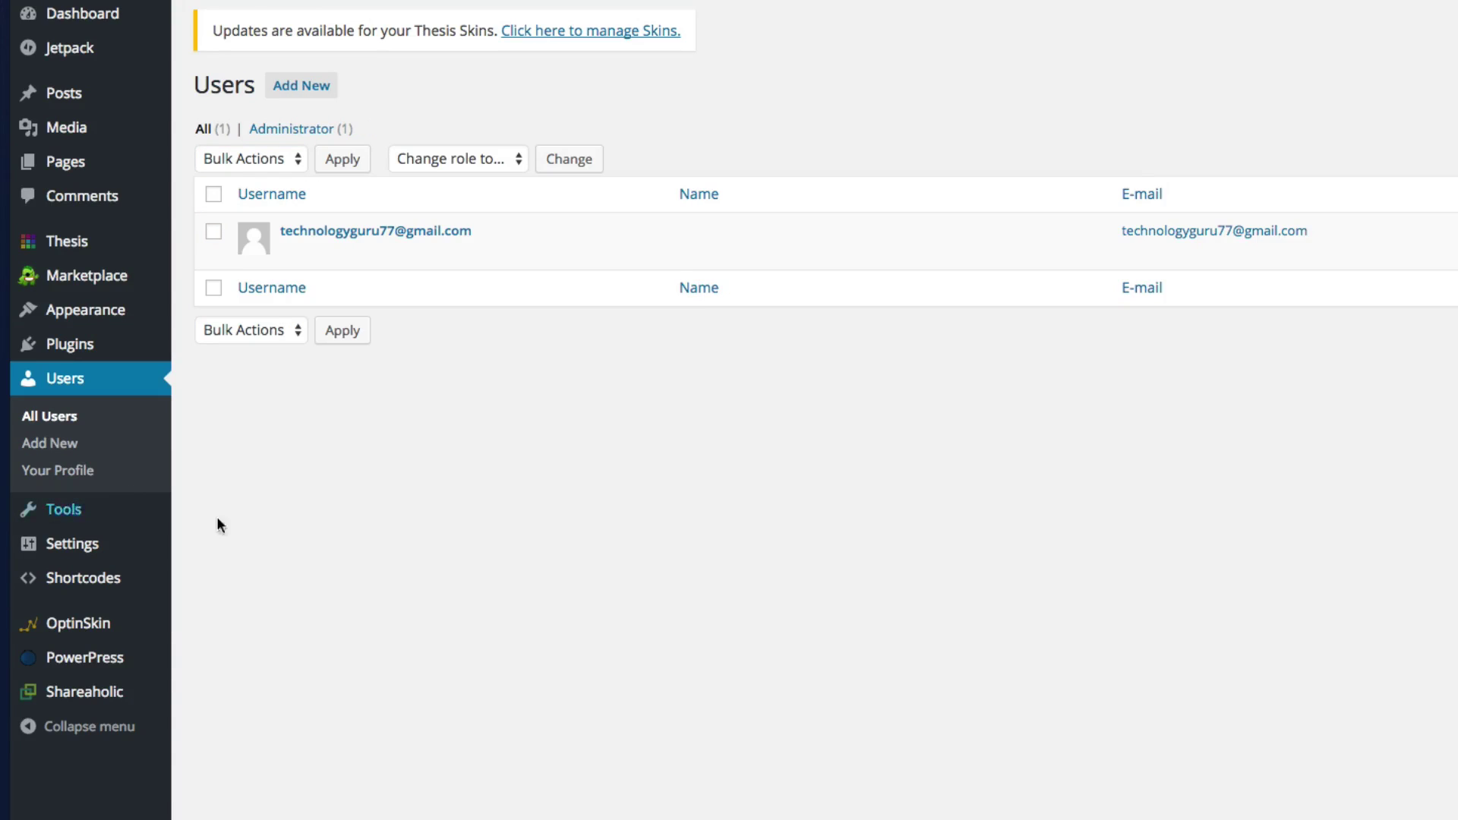
scroll(464, 274, up, 2)
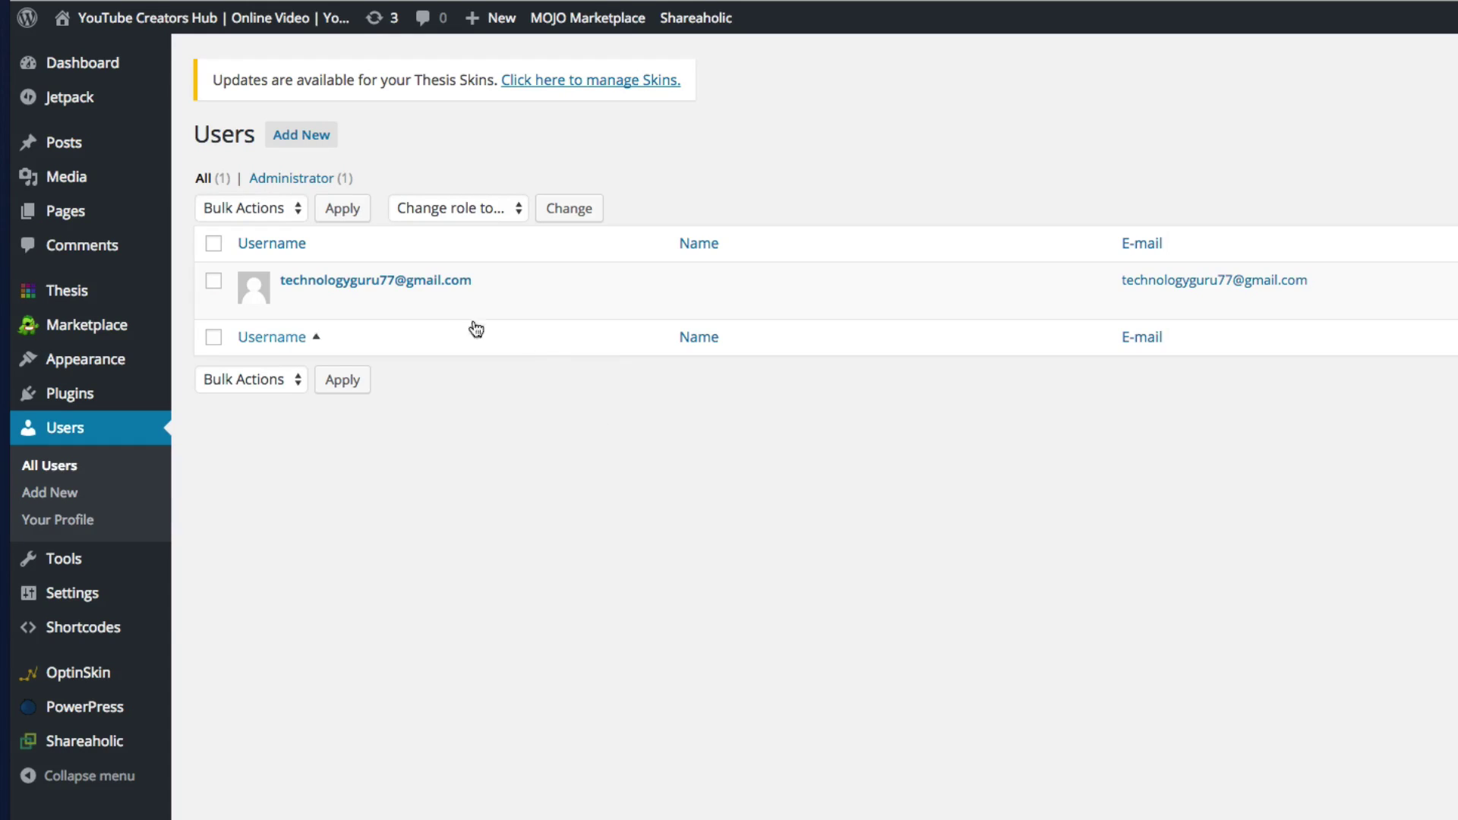
click(292, 141)
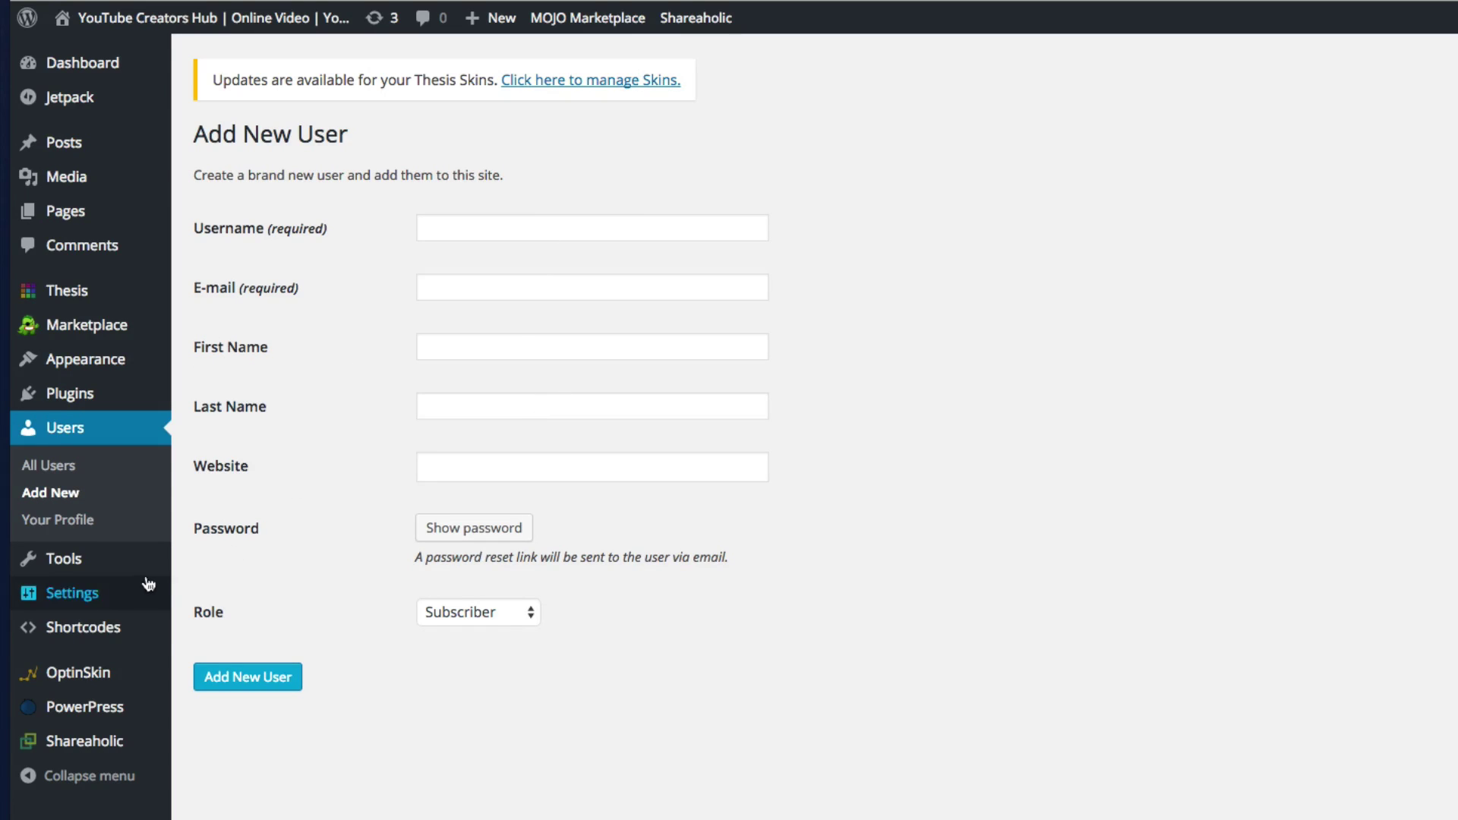
Open the Available Tools page and look through it down to the website verification services
mouse_move(99, 566)
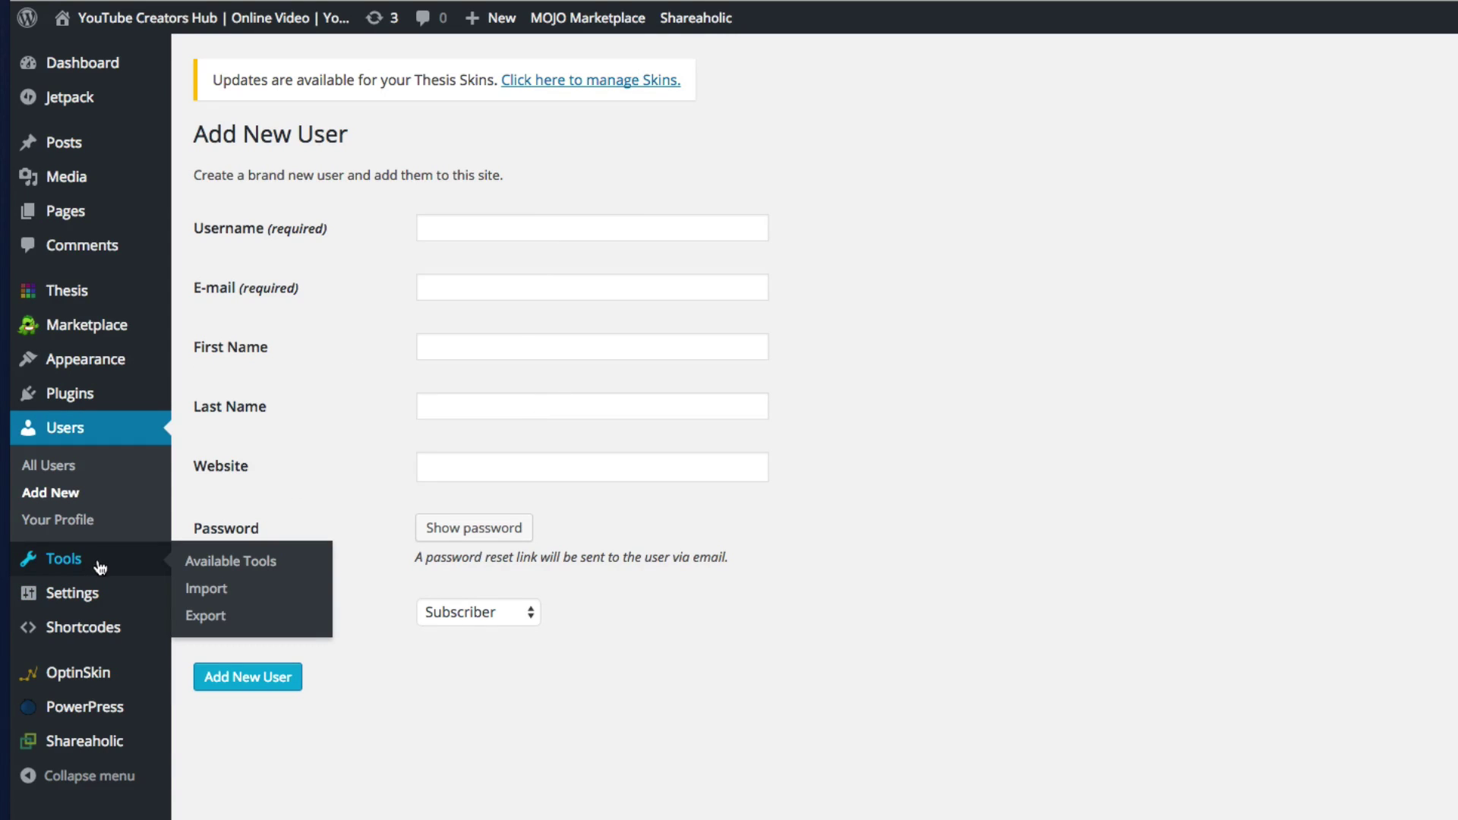
click(143, 562)
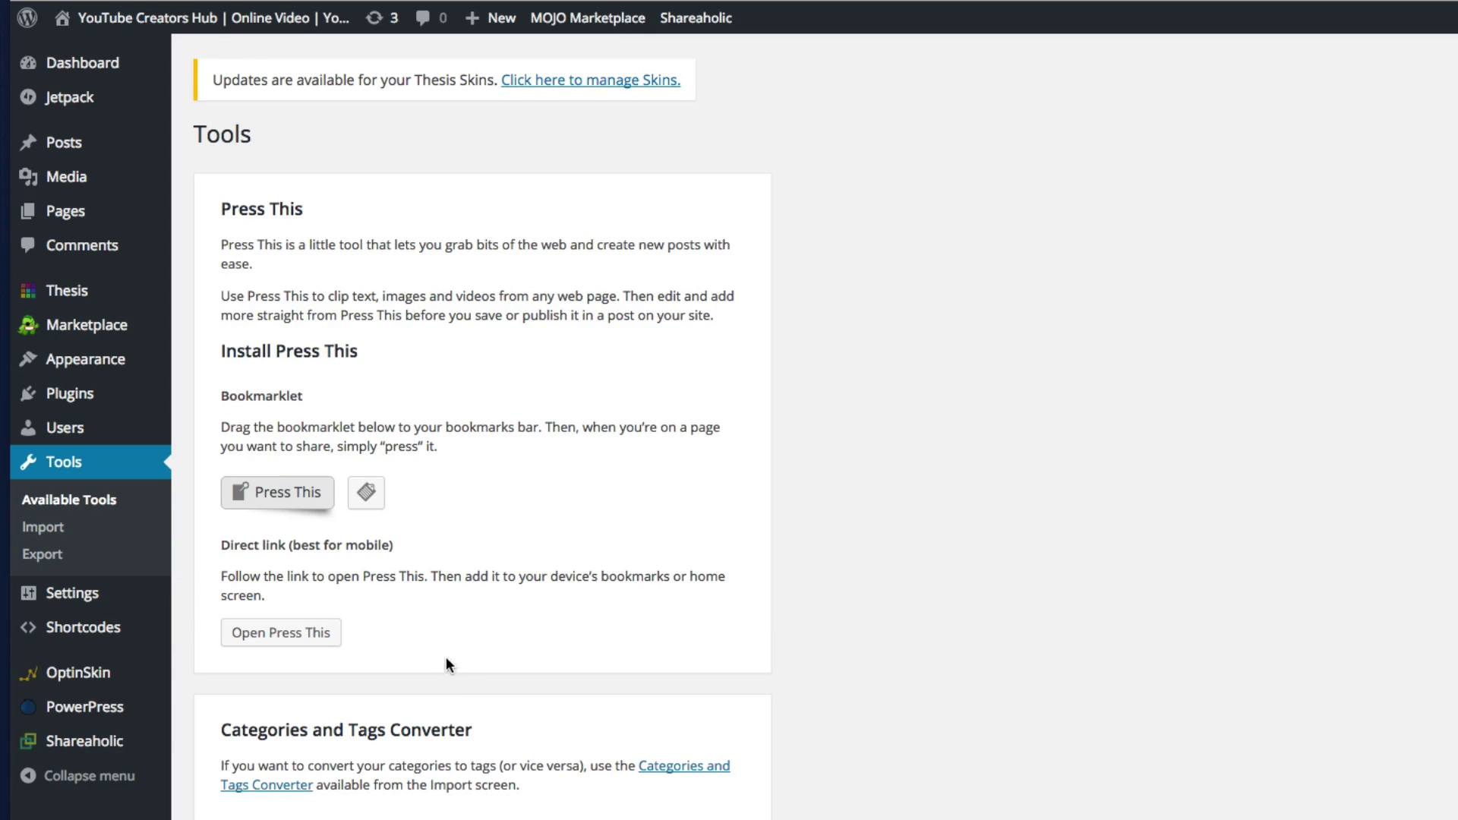
scroll(503, 547, down, 3)
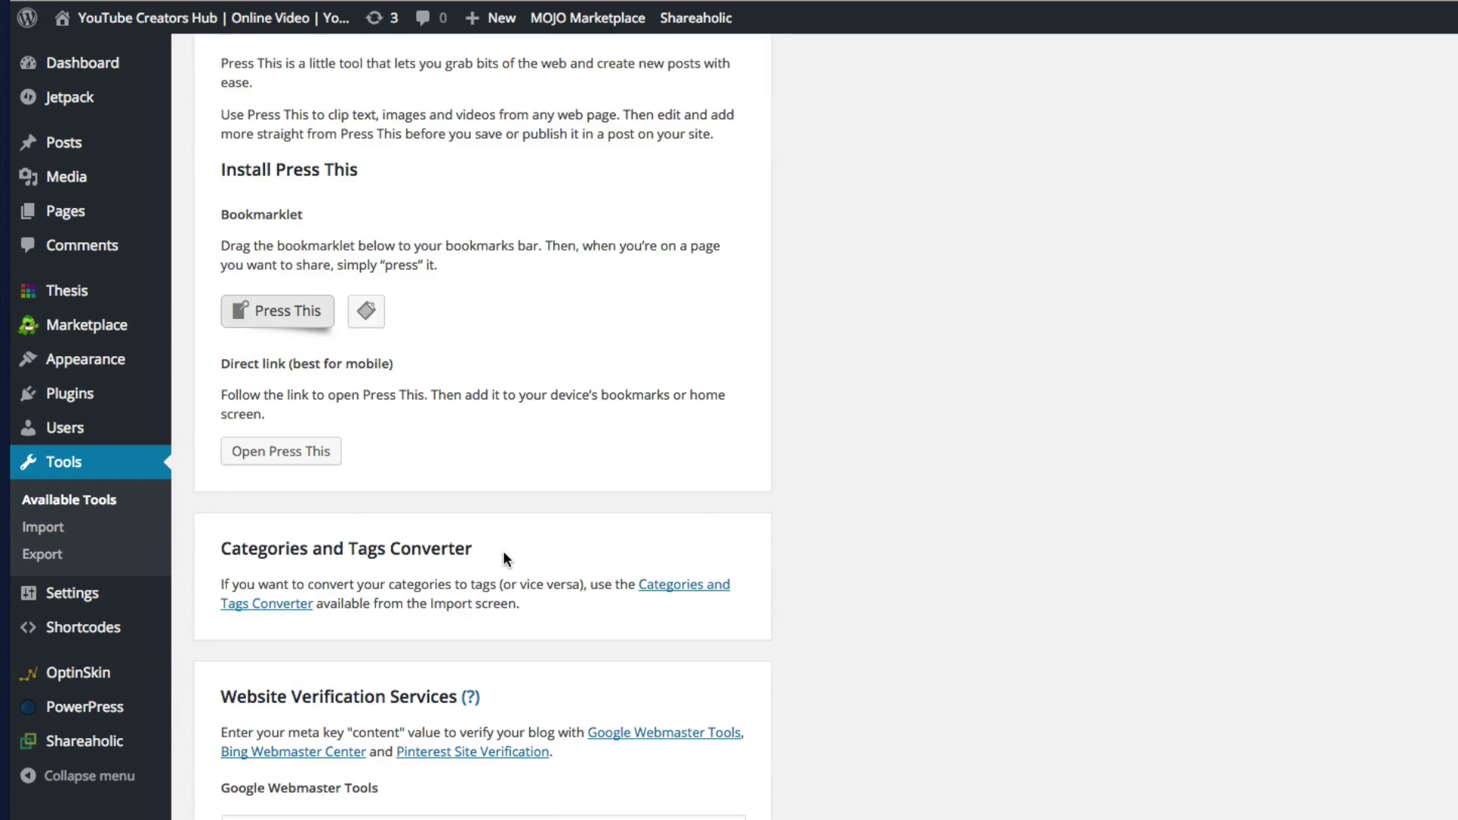
scroll(507, 547, down, 4)
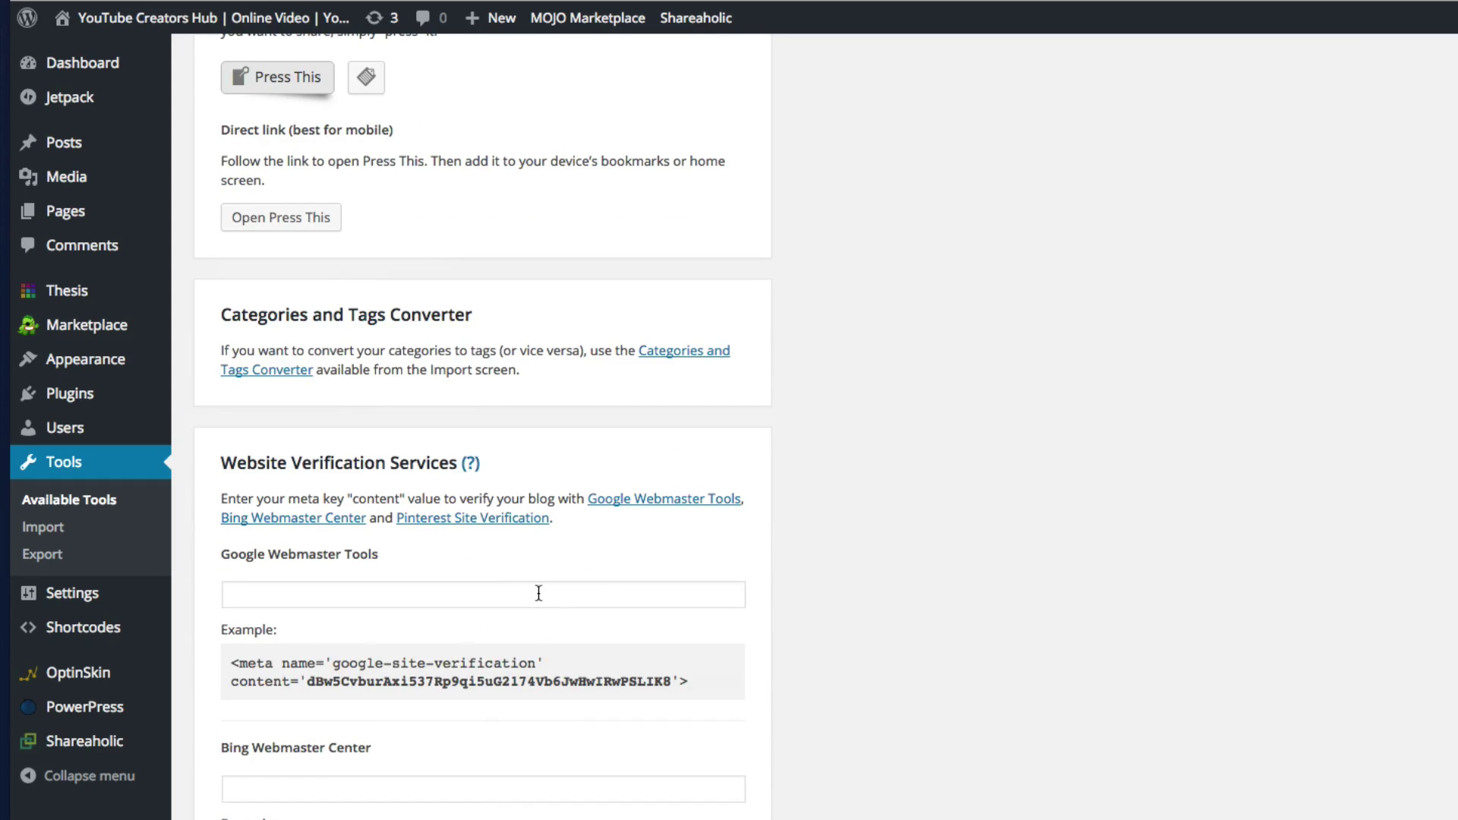
scroll(606, 591, down, 5)
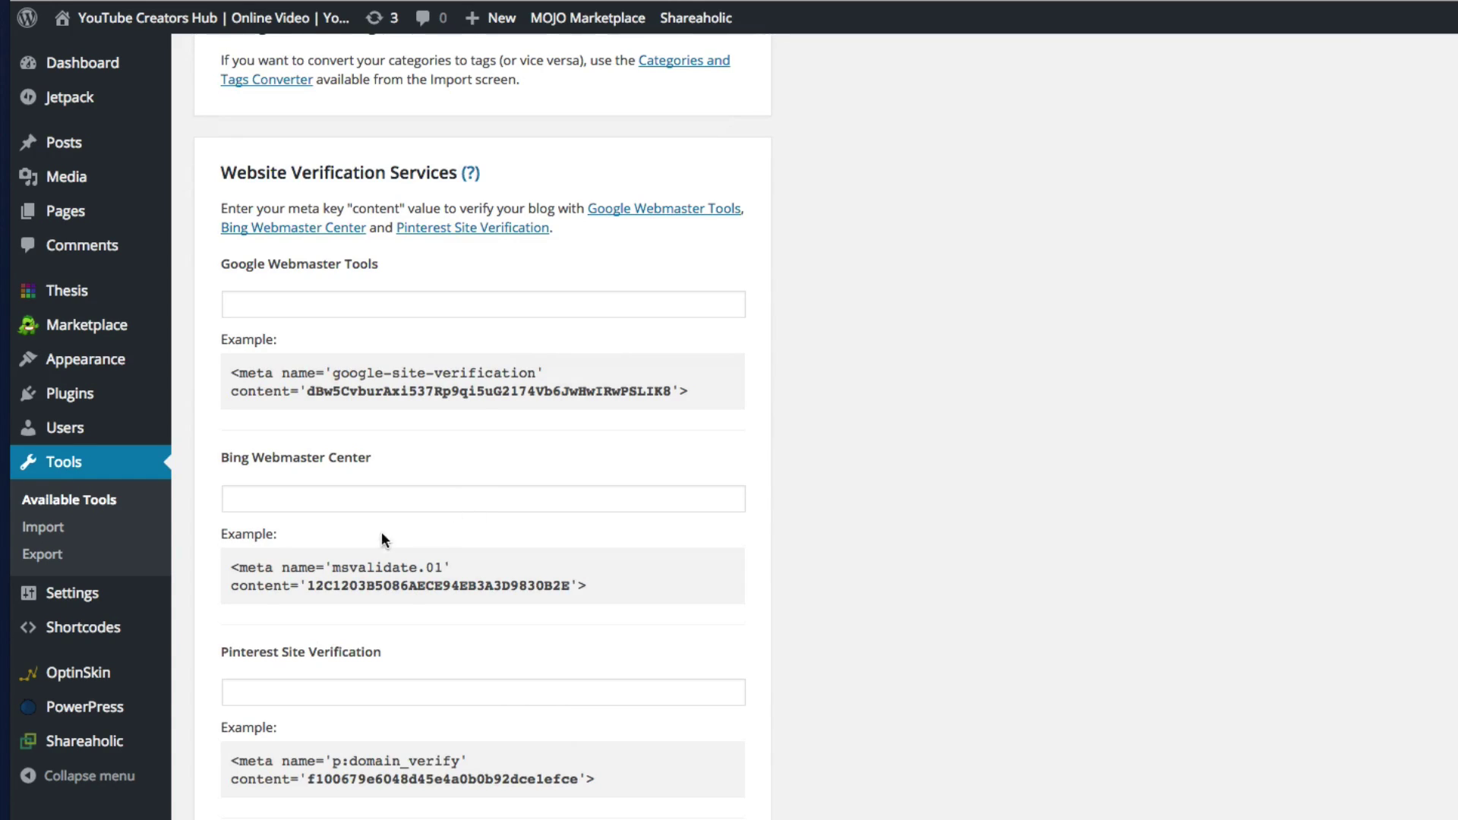
Open the General settings and review the fields from site title and tagline down to the date and time formats
mouse_move(83, 601)
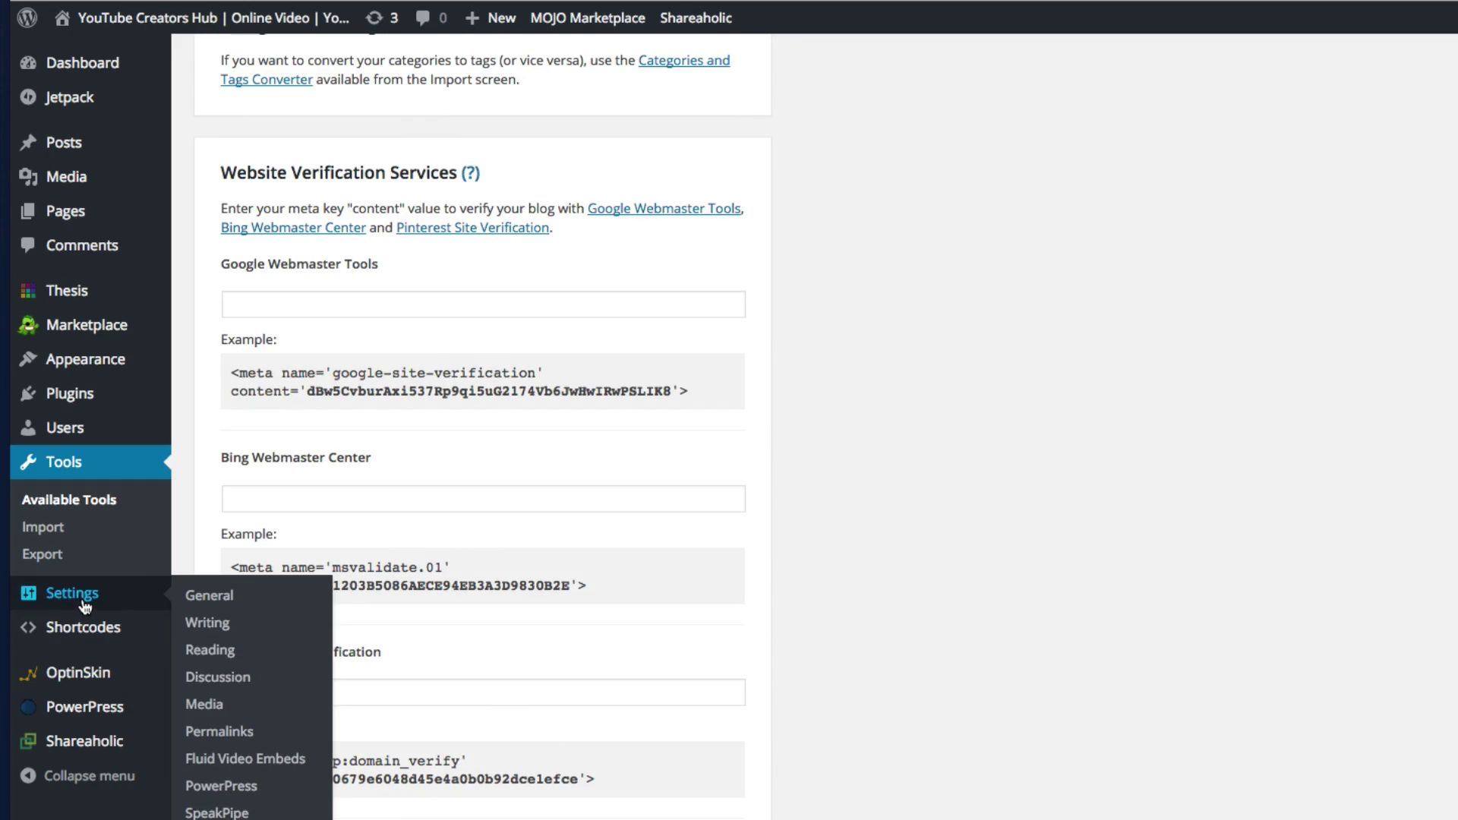
click(83, 601)
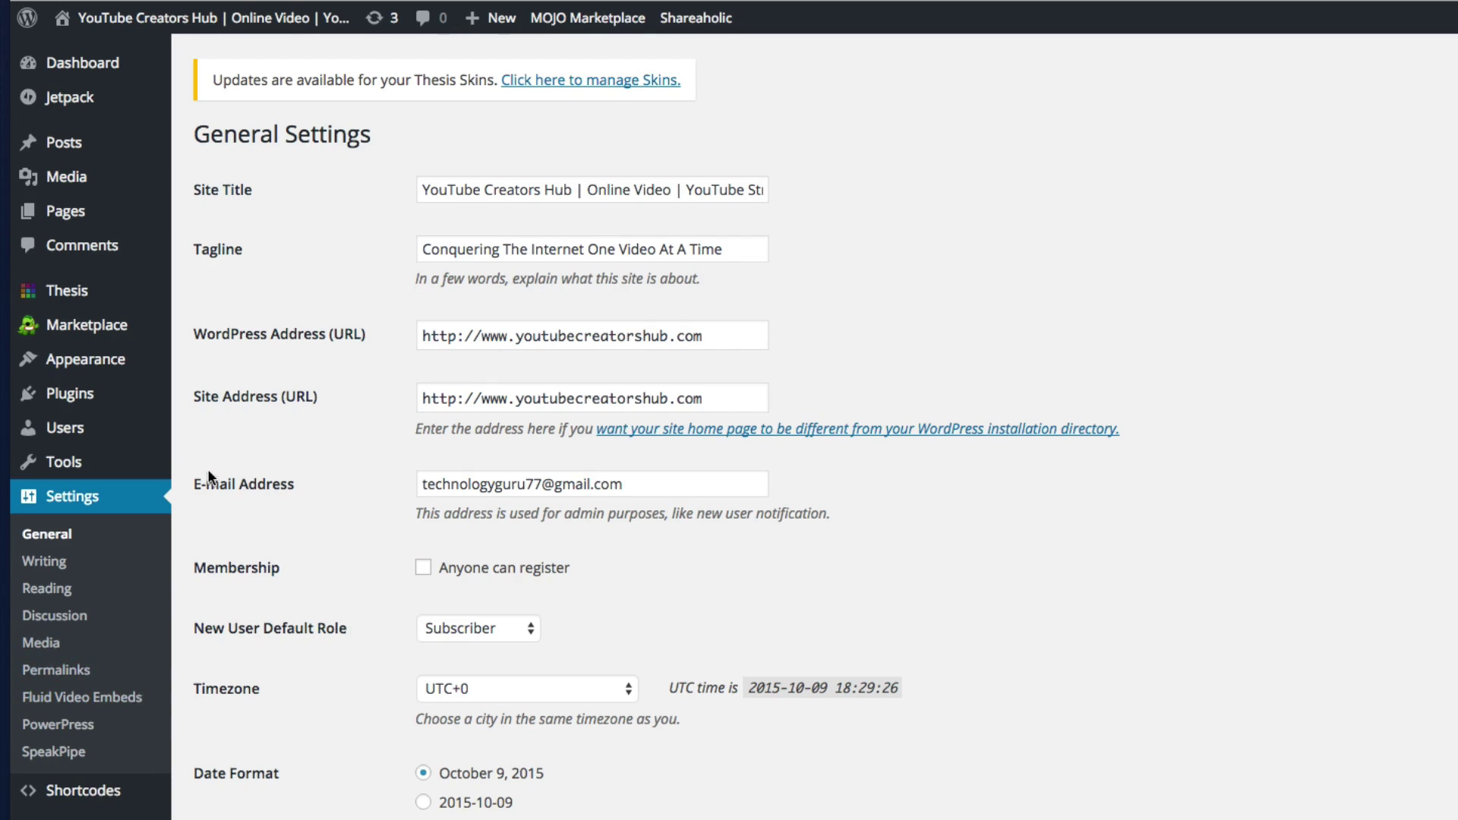
click(224, 194)
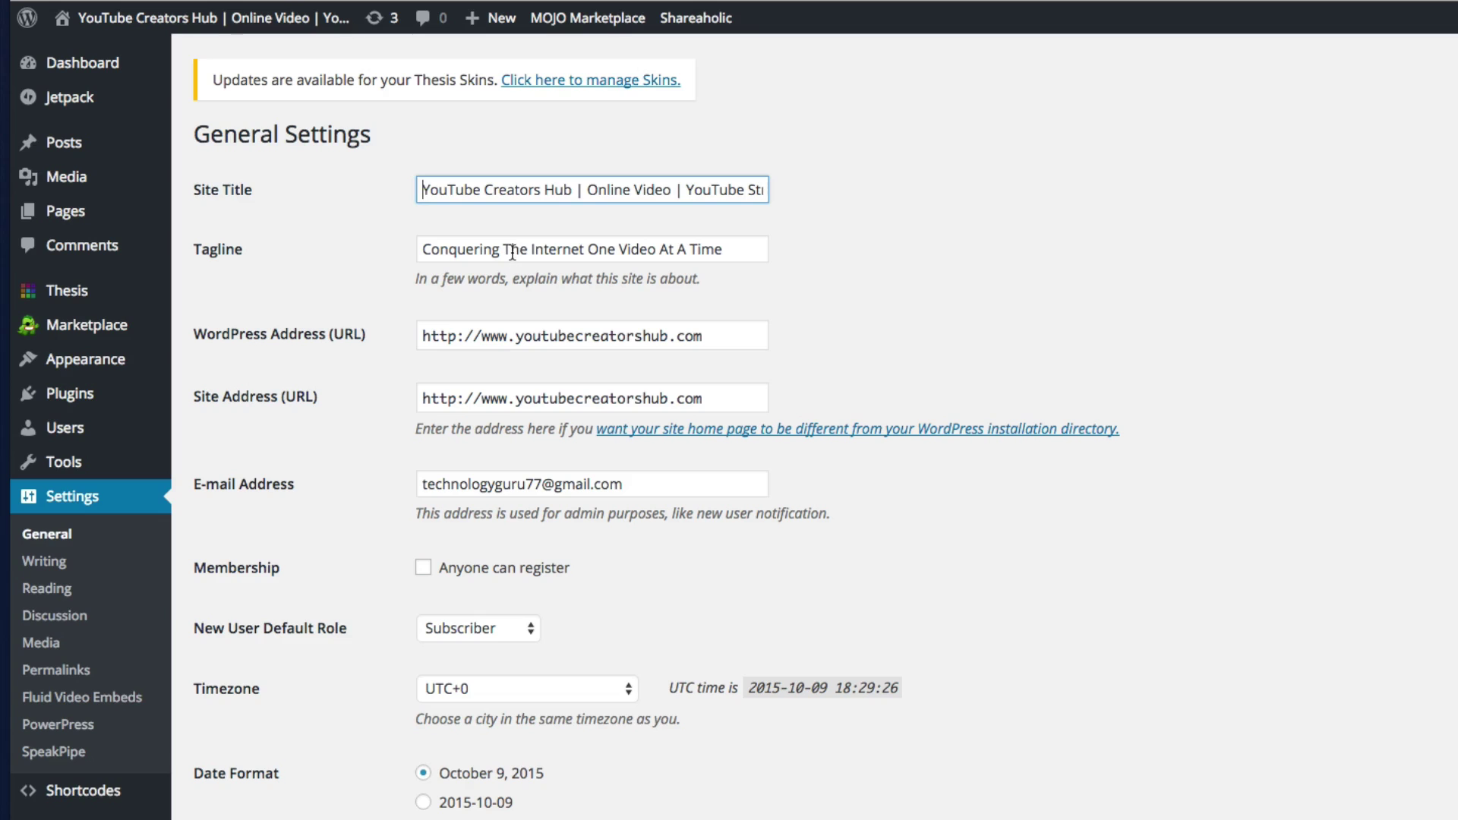
scroll(357, 532, down, 2)
scroll(371, 399, down, 3)
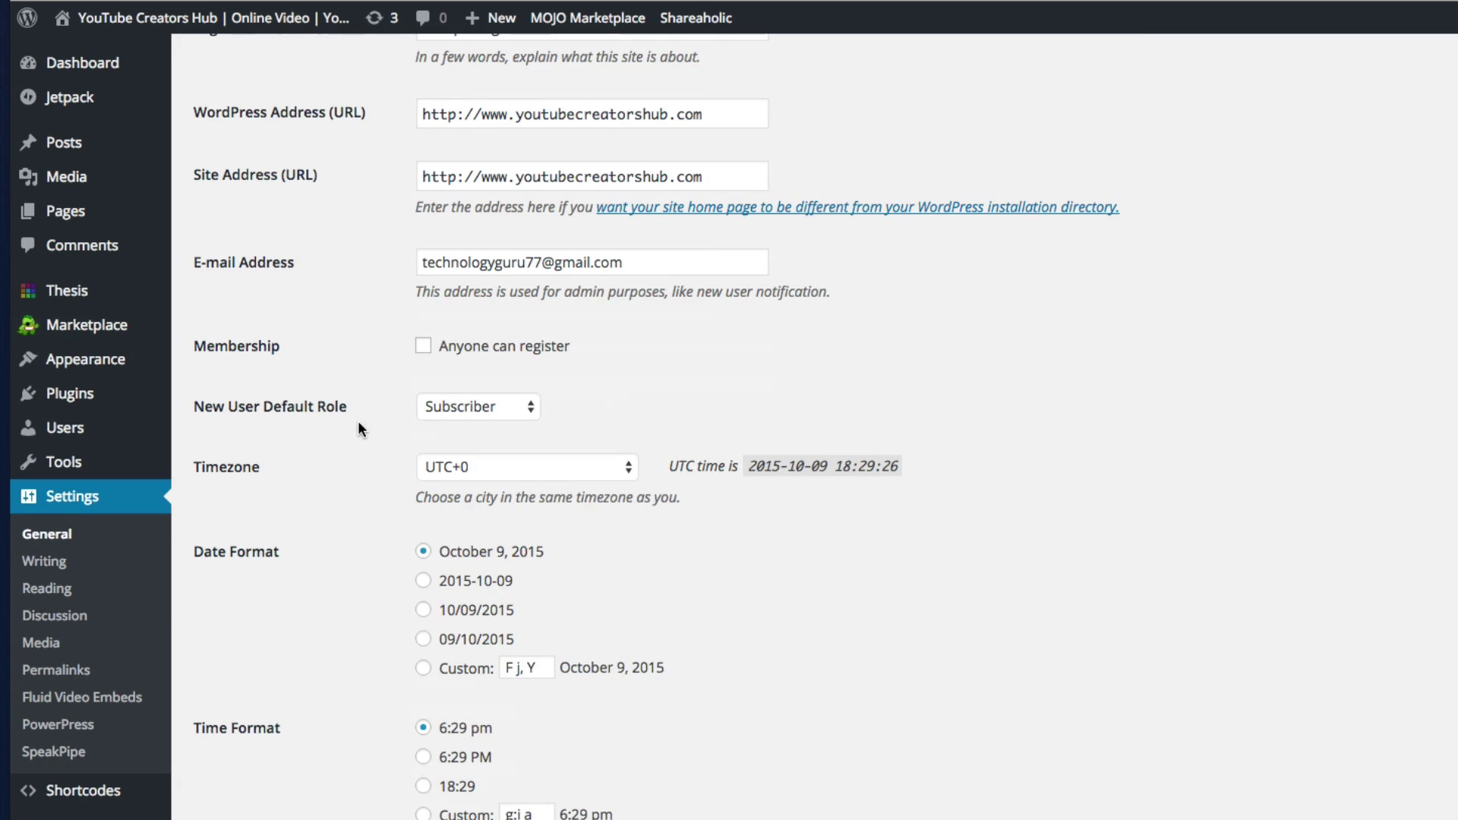
scroll(355, 429, down, 3)
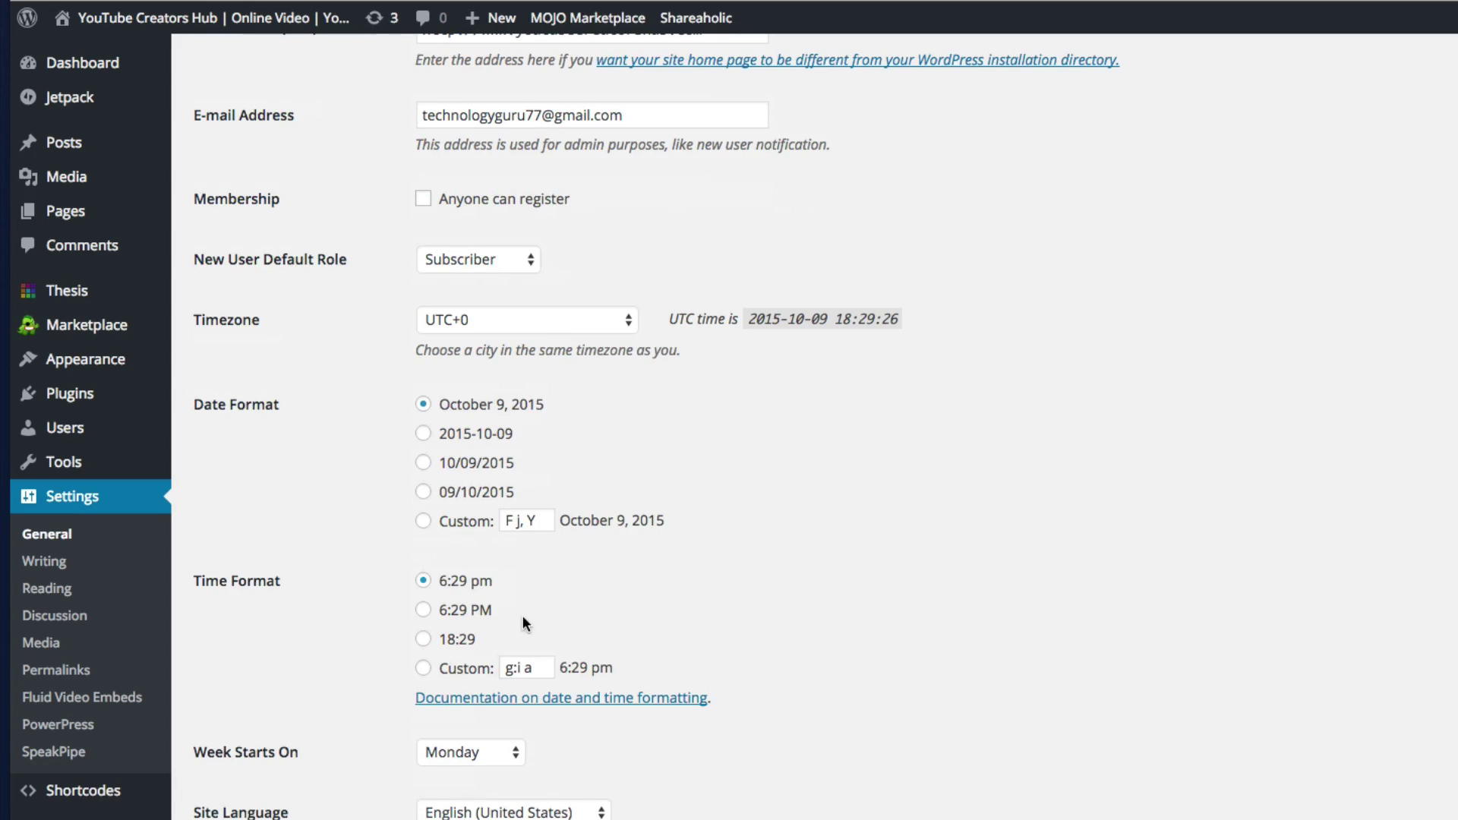
Show the site language choices and keep English (United States)
click(493, 811)
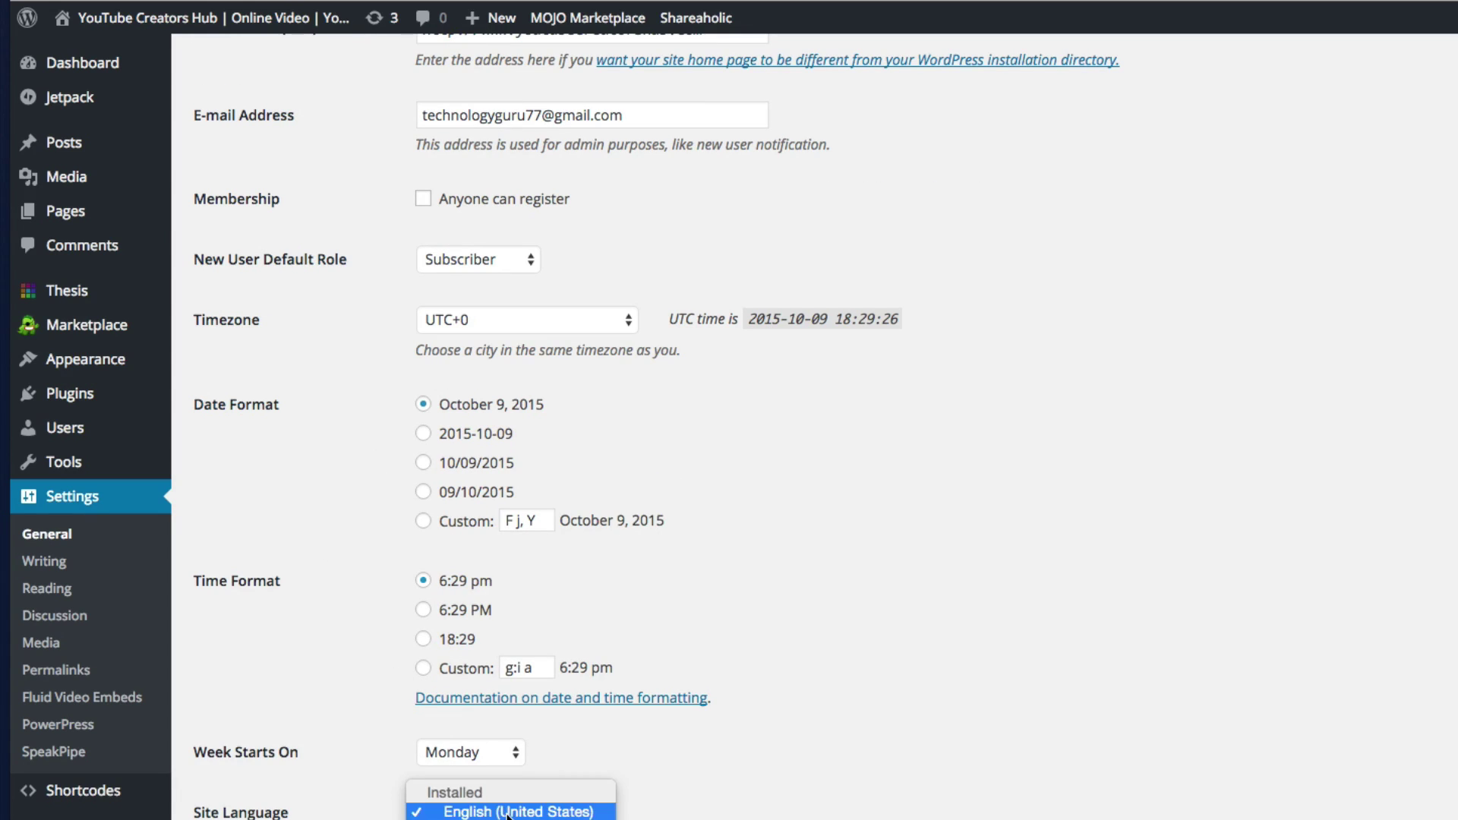
click(552, 811)
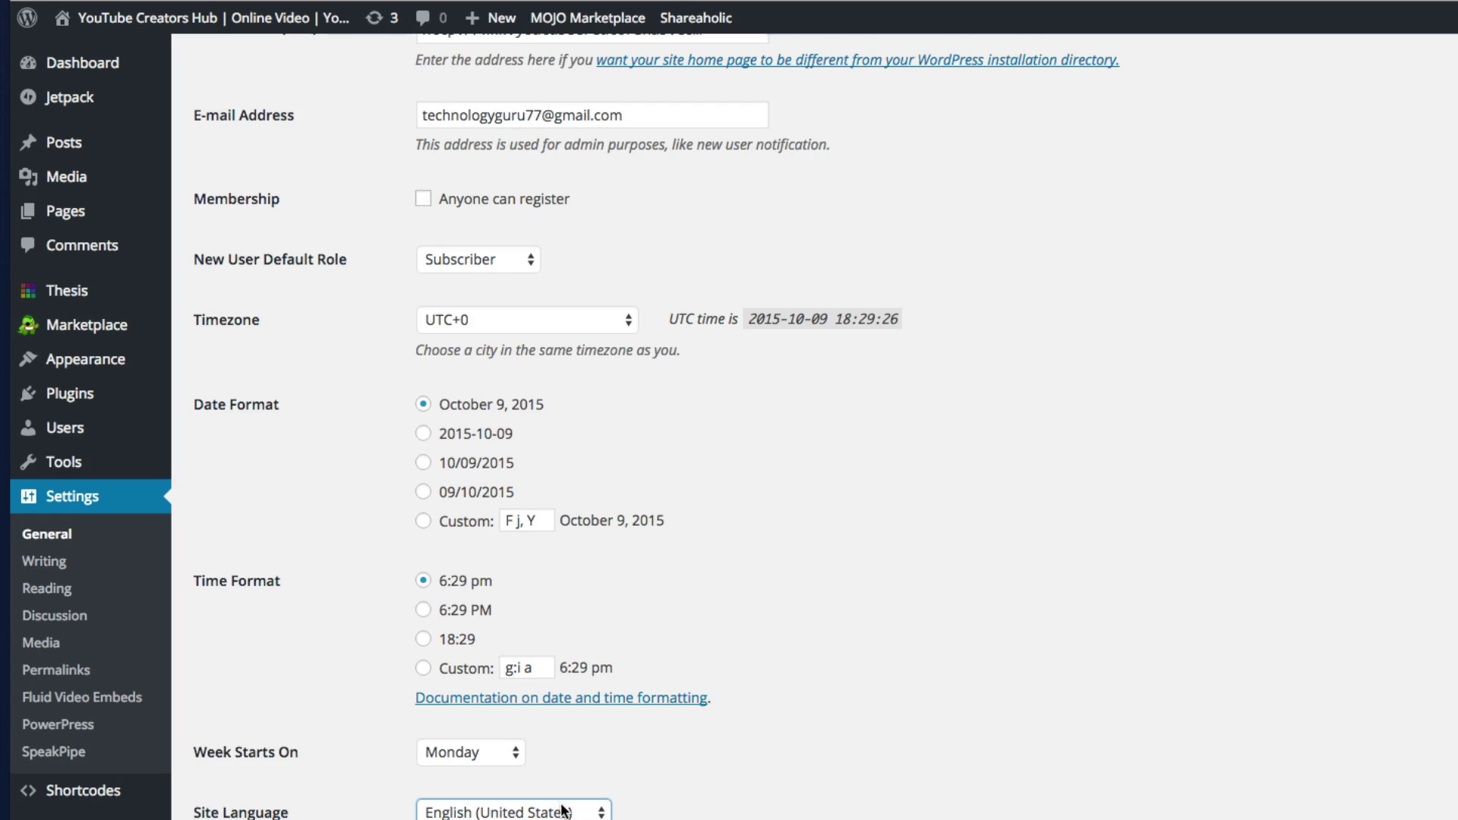
scroll(569, 786, up, 2)
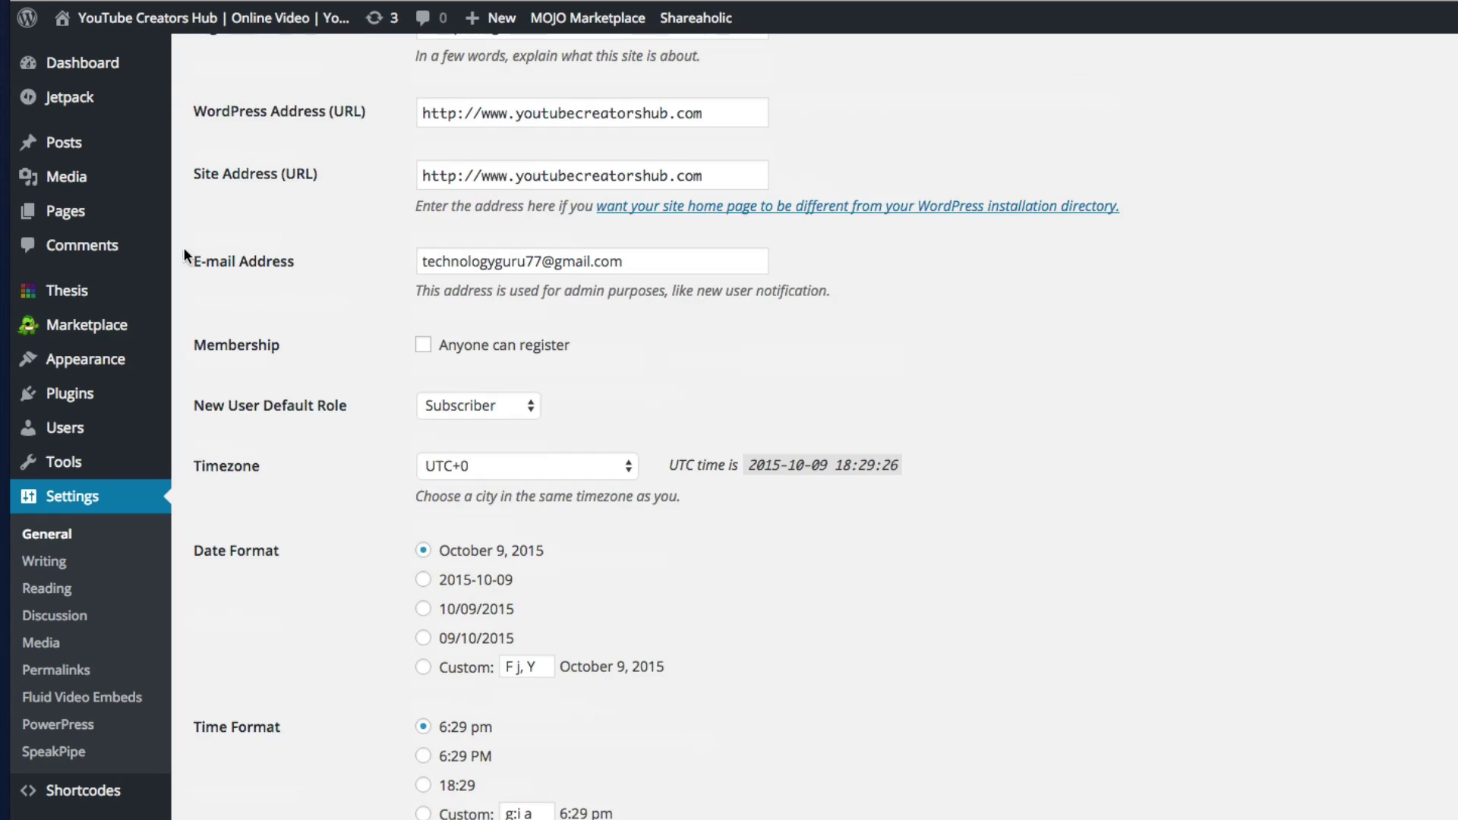